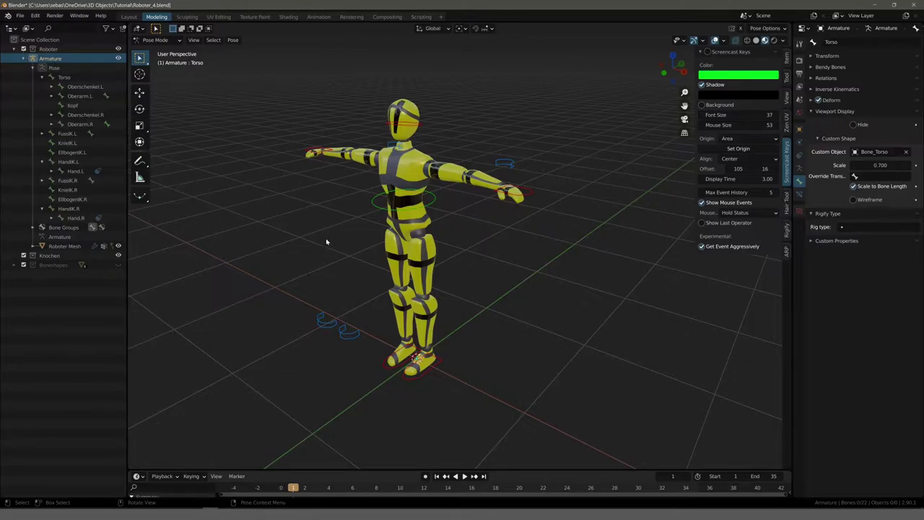
- Test-move all the rig's bones from the right side view, cancel, and clear the selection
key(KP_3)
scroll(330, 221, down, 2)
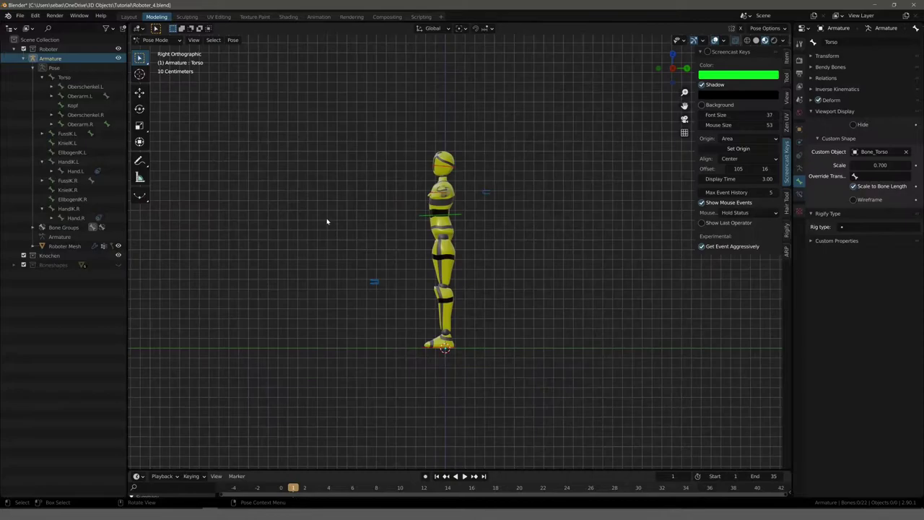
key(a)
scroll(339, 226, down, 2)
key(g)
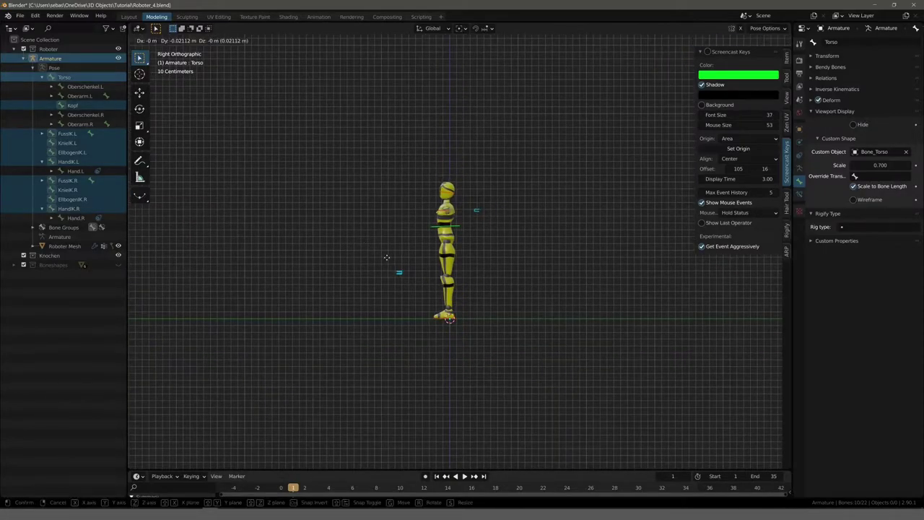
right_click(332, 170)
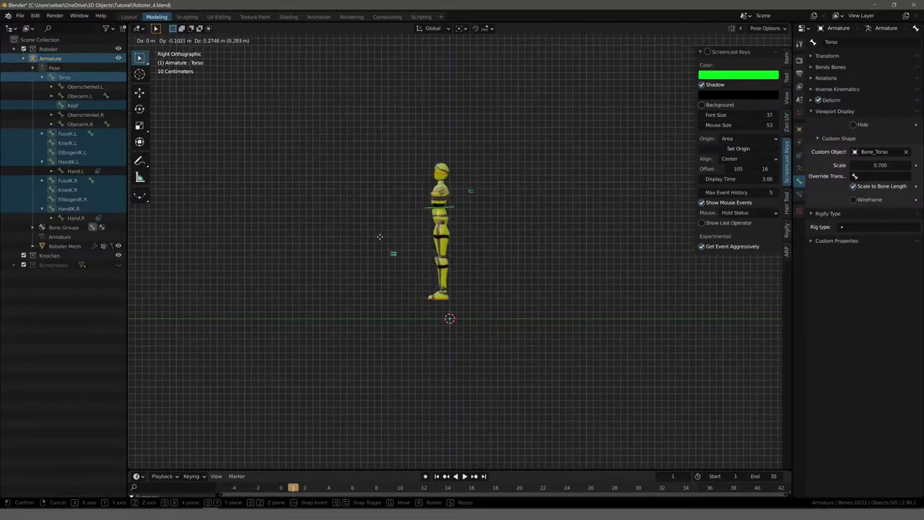
mouse_move(367, 208)
middle_down()
mouse_move(282, 241)
mouse_move(269, 235)
mouse_move(375, 244)
mouse_move(299, 246)
middle_up()
scroll(352, 232, up, 3)
click(337, 239)
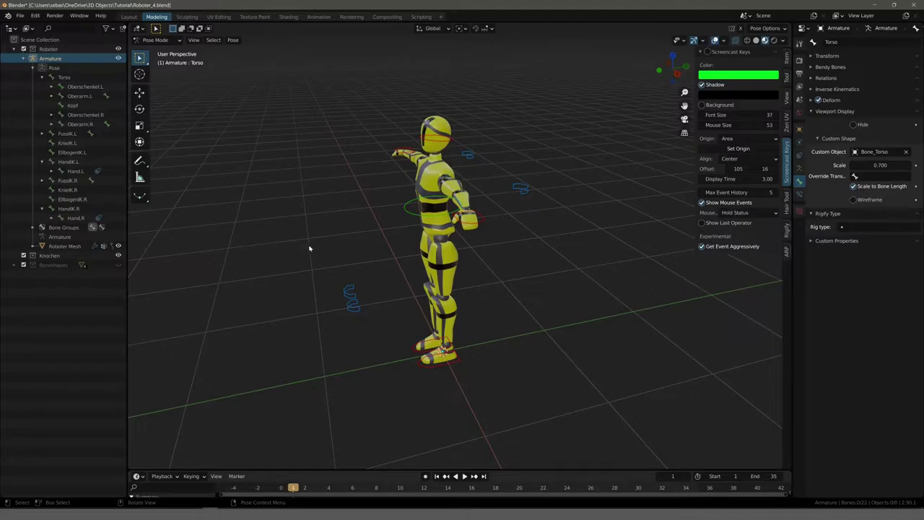
- Select KnieIK.R and take the armature through Object Mode into Edit Mode
click(352, 299)
click(161, 41)
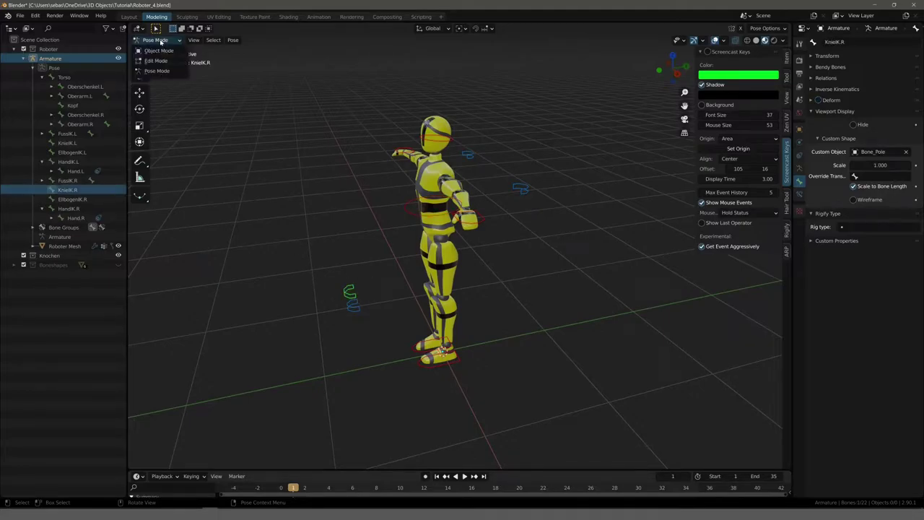
click(158, 51)
click(158, 40)
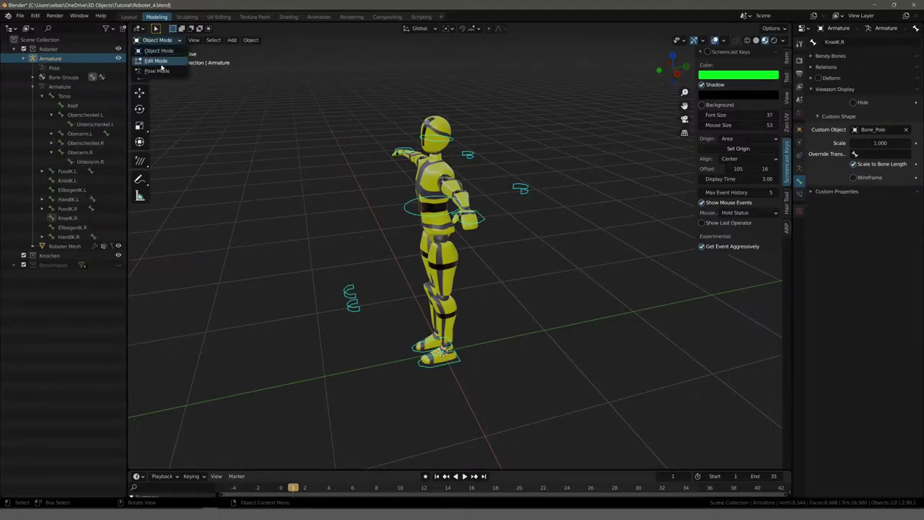
click(156, 60)
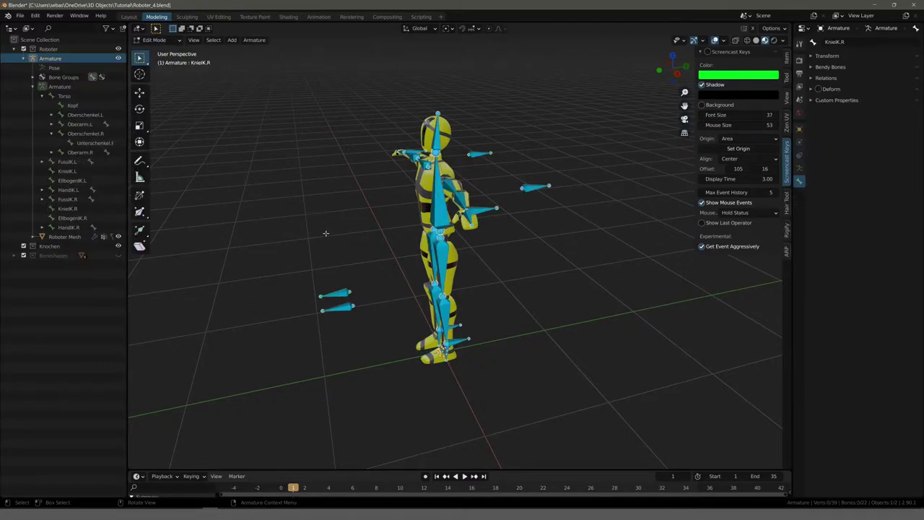
- Add a new bone at the robot's feet and make it the active bone
key(shift+a)
mouse_move(326, 233)
middle_down()
mouse_move(369, 207)
mouse_move(358, 214)
middle_up()
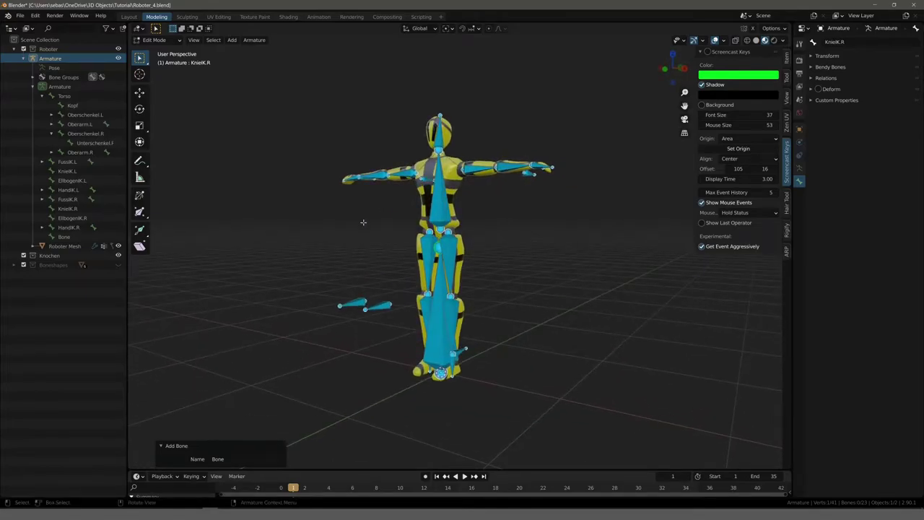
middle_drag(361, 230, 368, 247)
click(436, 330)
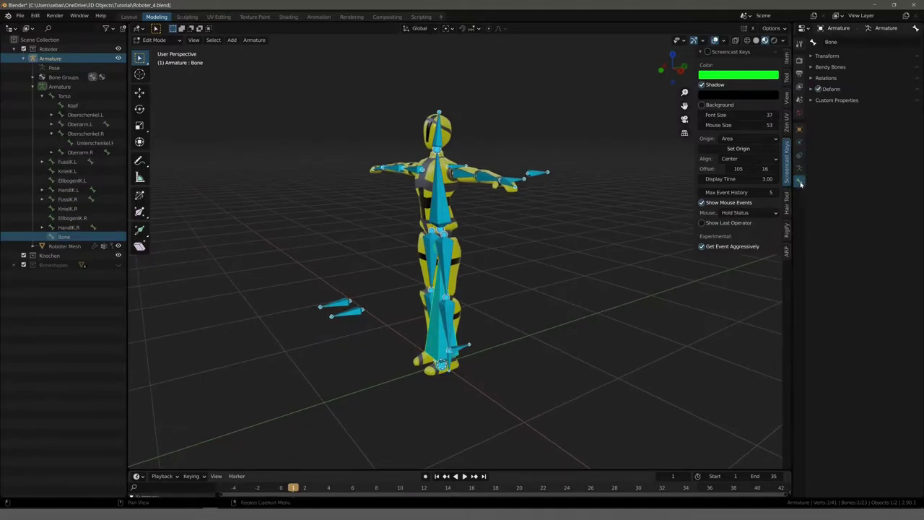
click(851, 44)
- Rename the new bone to 'Basis'
text(Root)
key(BackSpace)
key(BackSpace)
key(BackSpace)
key(BackSpace)
text(Bon)
key(BackSpace)
key(BackSpace)
text(asis)
key(Return)
- Switch off Deform for the Basis bone and clear the selection
click(818, 89)
mouse_move(343, 200)
middle_down()
mouse_move(521, 195)
mouse_move(347, 200)
mouse_move(337, 212)
middle_up()
click(337, 212)
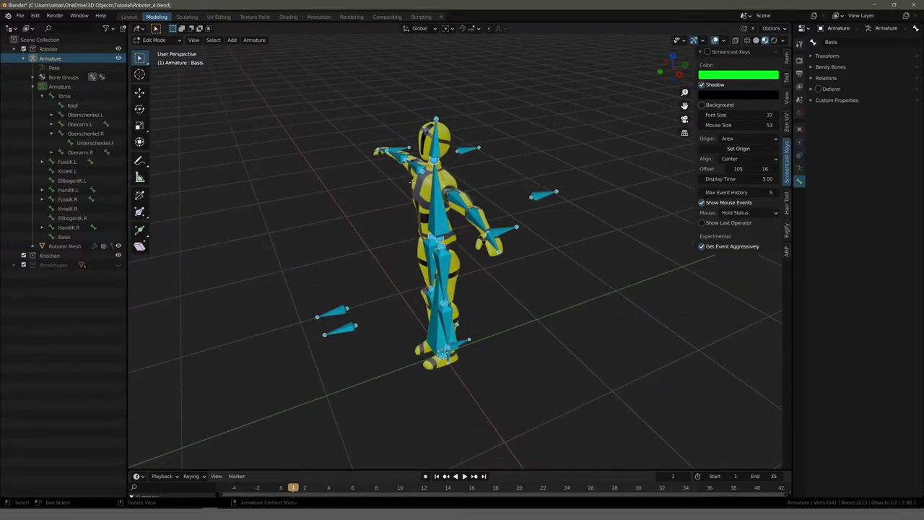
- Select EllbogenIK.R/L, KnieIK.R/L, HandIK.R/L, FussIK.L/R and the Torso bone
click(465, 149)
middle_drag(465, 150, 524, 193)
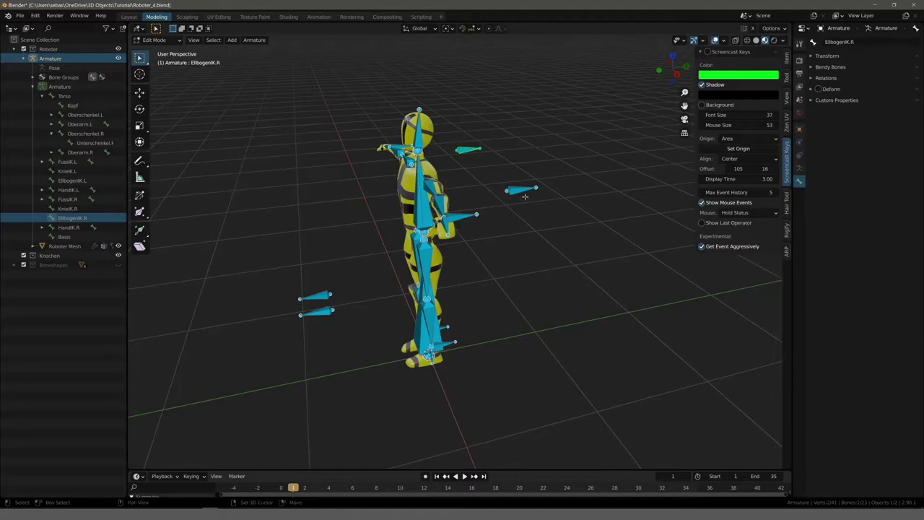
shift+click(321, 296)
shift+click(316, 296)
shift+click(320, 310)
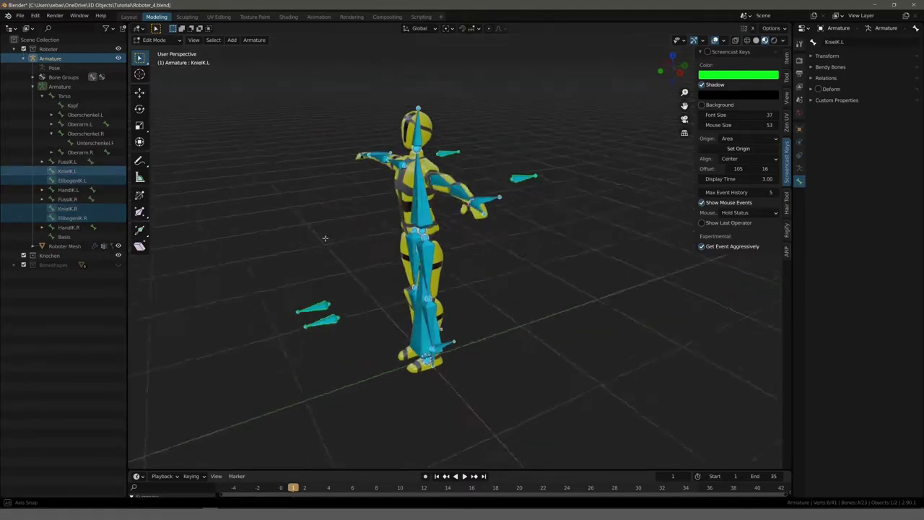
middle_drag(319, 311, 305, 156)
shift+click(320, 148)
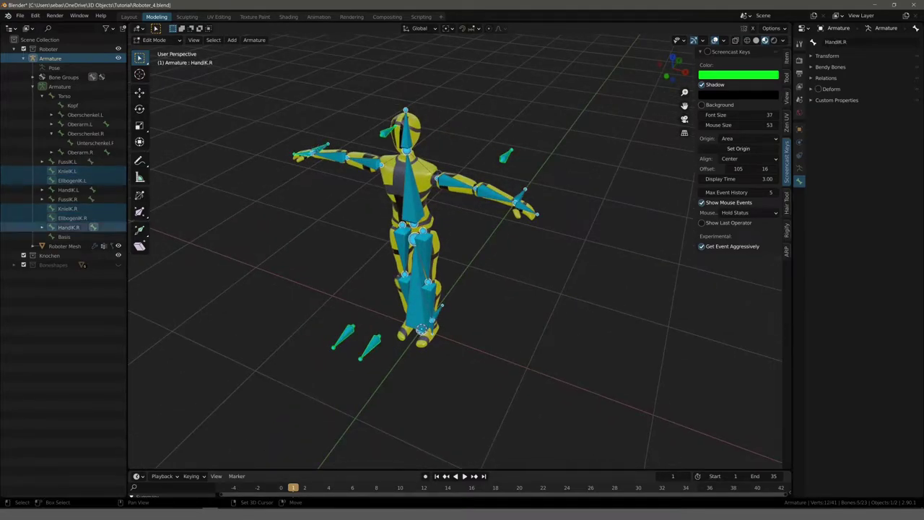
shift+click(520, 193)
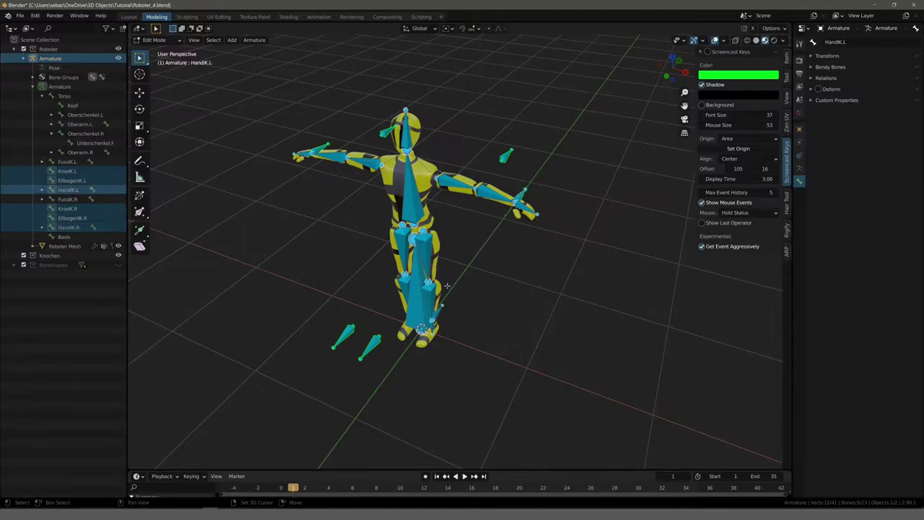
shift+click(440, 309)
mouse_move(482, 287)
middle_down()
mouse_move(361, 263)
mouse_move(418, 232)
mouse_move(412, 188)
mouse_move(415, 217)
mouse_move(300, 238)
middle_up()
shift+click(329, 269)
shift+click(412, 188)
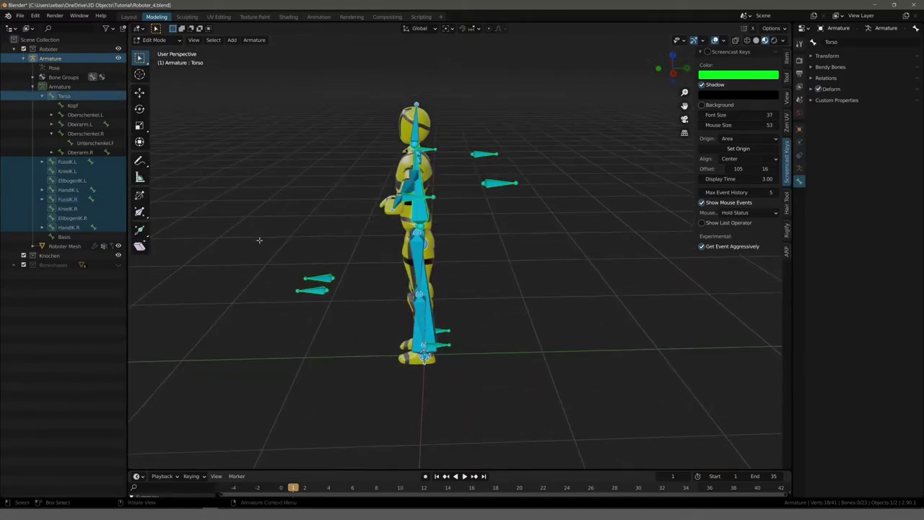
middle_drag(300, 239, 305, 241)
- Add Basis last and parent the selected bones to it with Keep Offset
shift+click(412, 330)
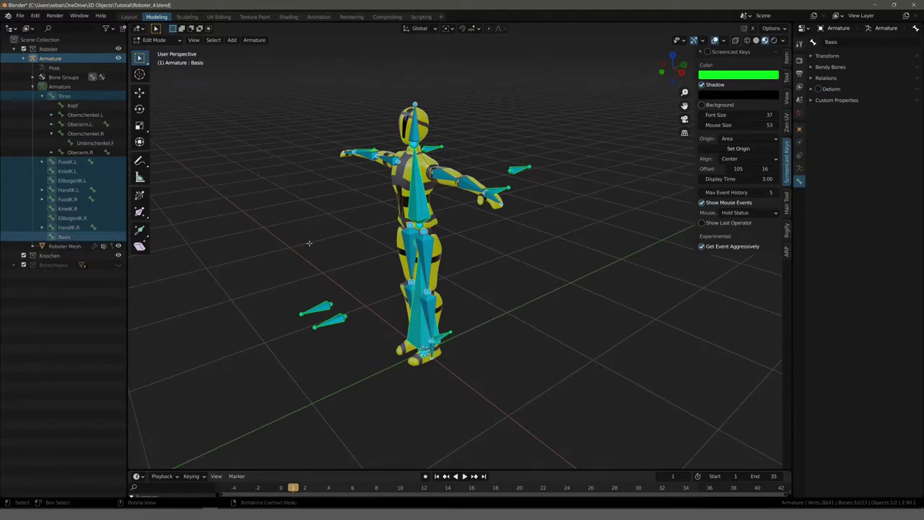
key(ctrl+p)
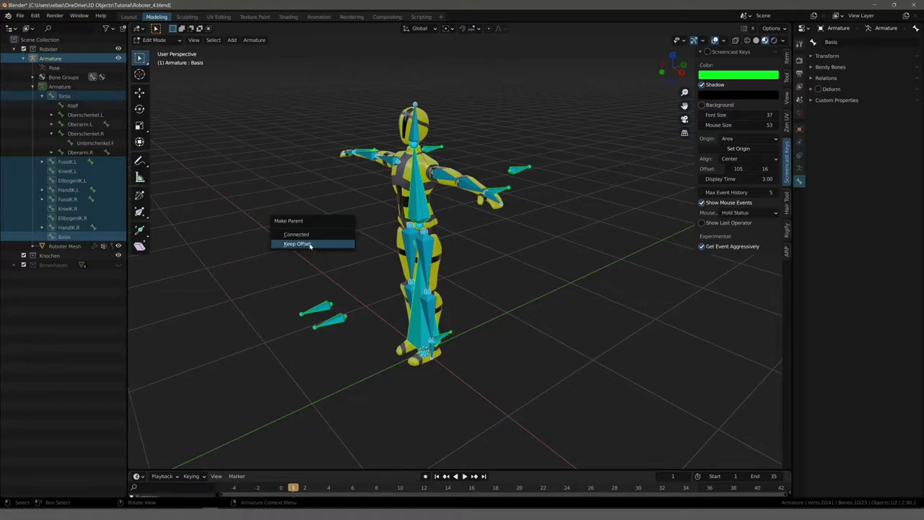
click(309, 244)
mouse_move(316, 241)
middle_down()
mouse_move(274, 212)
mouse_move(250, 215)
middle_up()
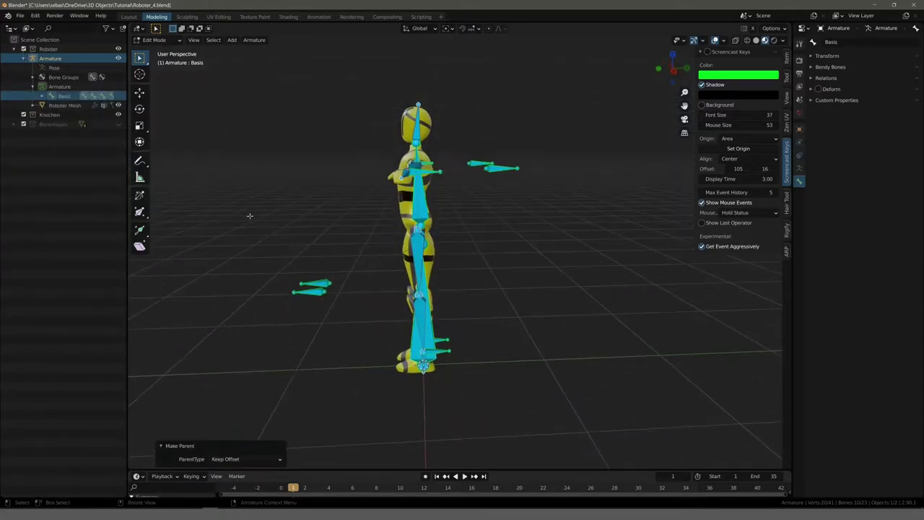
click(249, 216)
- Reselect the Basis bone and switch the armature to Pose Mode
click(428, 317)
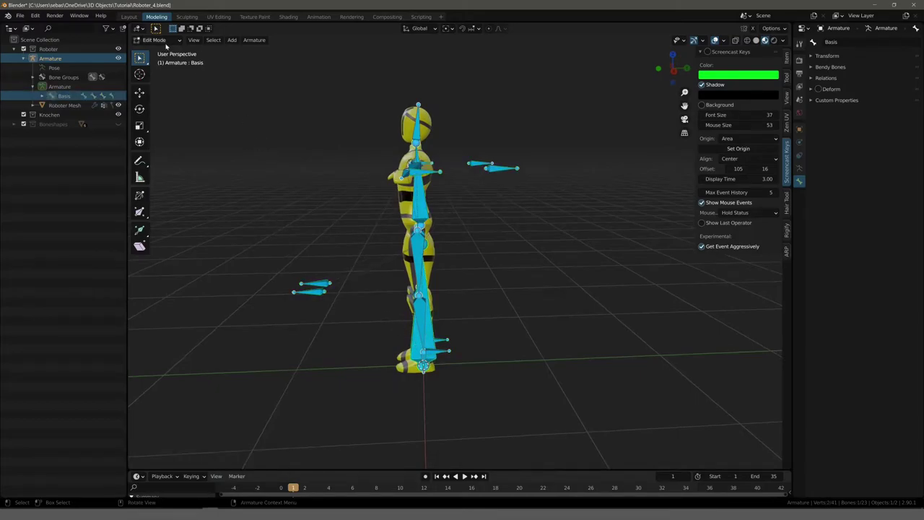
click(165, 41)
click(166, 72)
middle_drag(247, 161, 326, 227)
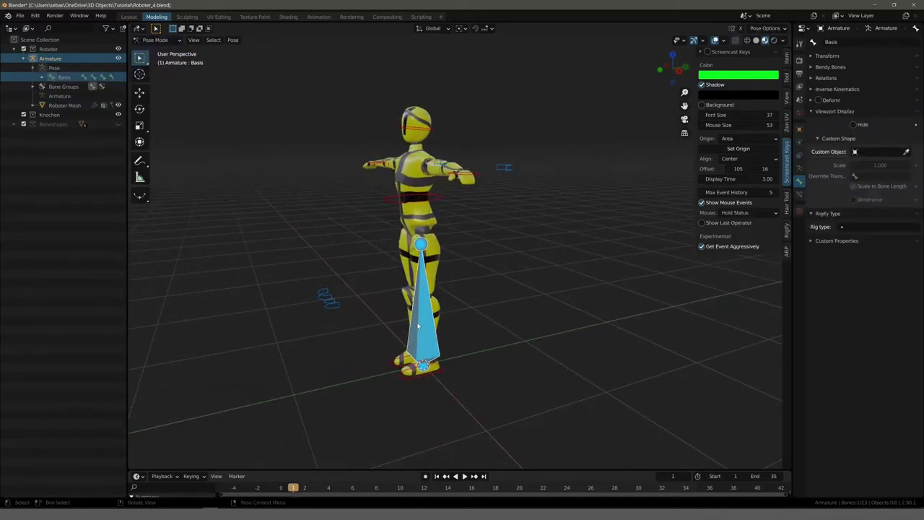
- Test-move the whole rig with Basis twice, cancelling each move, and inspect the robot
key(g)
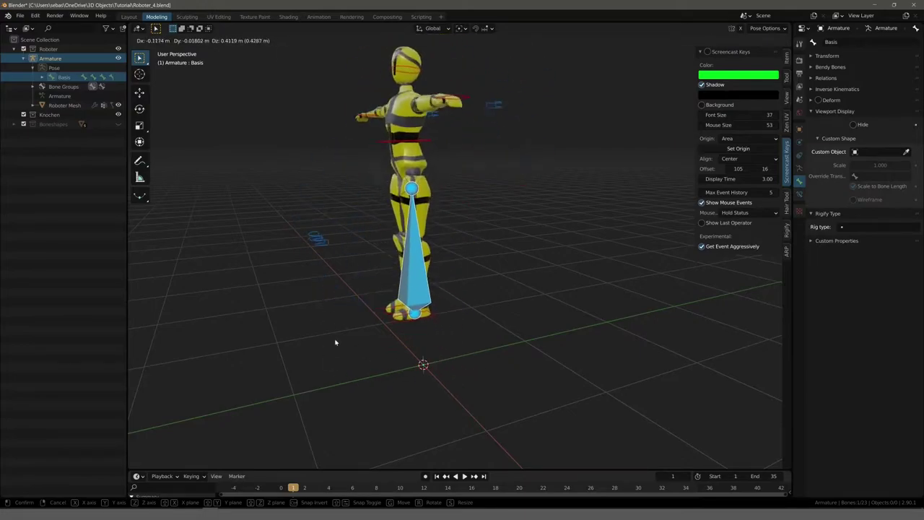
right_click(335, 342)
middle_drag(335, 343, 320, 330)
key(g)
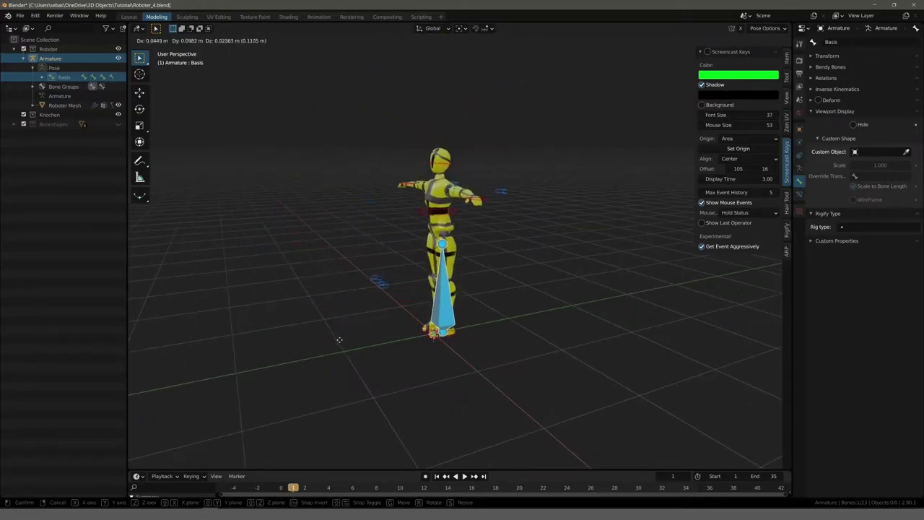
right_click(339, 339)
mouse_move(264, 299)
middle_down()
mouse_move(305, 291)
mouse_move(223, 285)
mouse_move(397, 308)
middle_up()
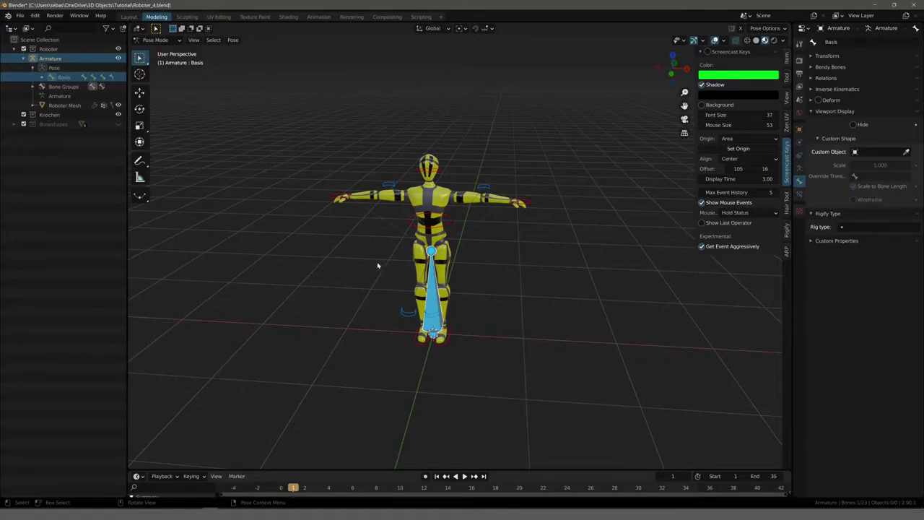
mouse_move(377, 266)
middle_down()
mouse_move(342, 263)
mouse_move(319, 242)
mouse_move(328, 225)
mouse_move(310, 247)
mouse_move(328, 250)
middle_up()
scroll(342, 262, up, 3)
scroll(366, 237, down, 3)
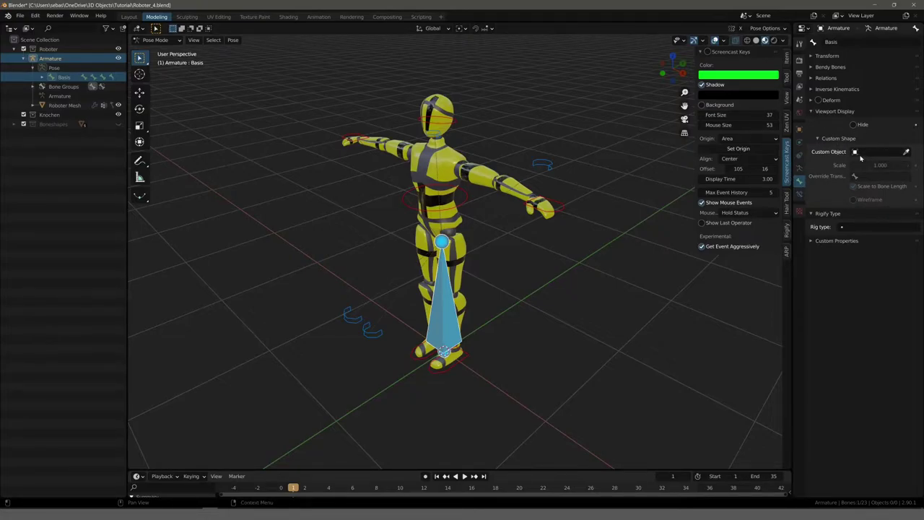
- Give the Basis bone the Bone_Torso custom shape and reselect it by its ground circle
click(860, 153)
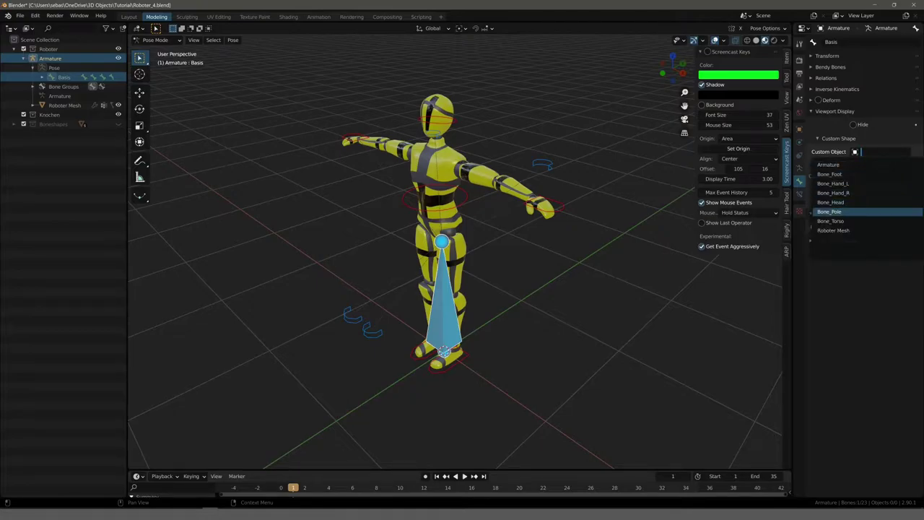
click(830, 221)
middle_drag(555, 236, 594, 218)
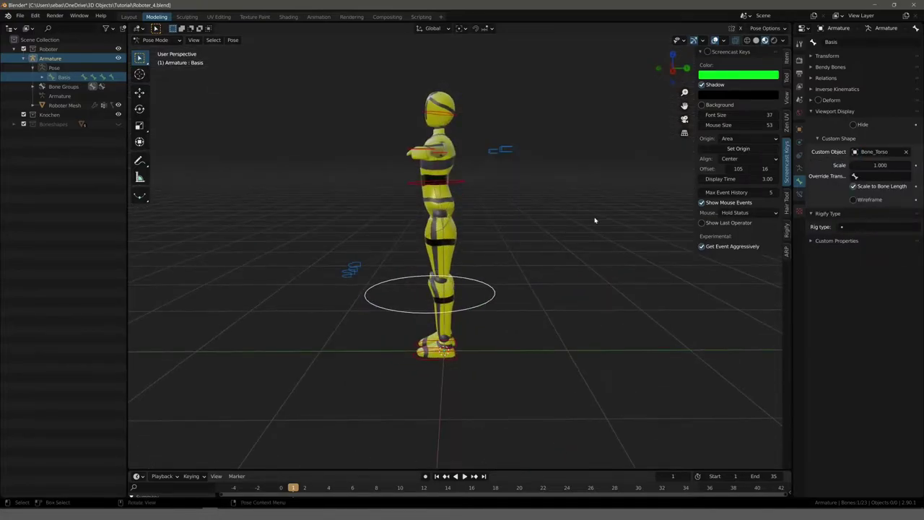
click(497, 299)
click(495, 301)
mouse_move(243, 113)
middle_down()
mouse_move(340, 171)
mouse_move(284, 125)
middle_up()
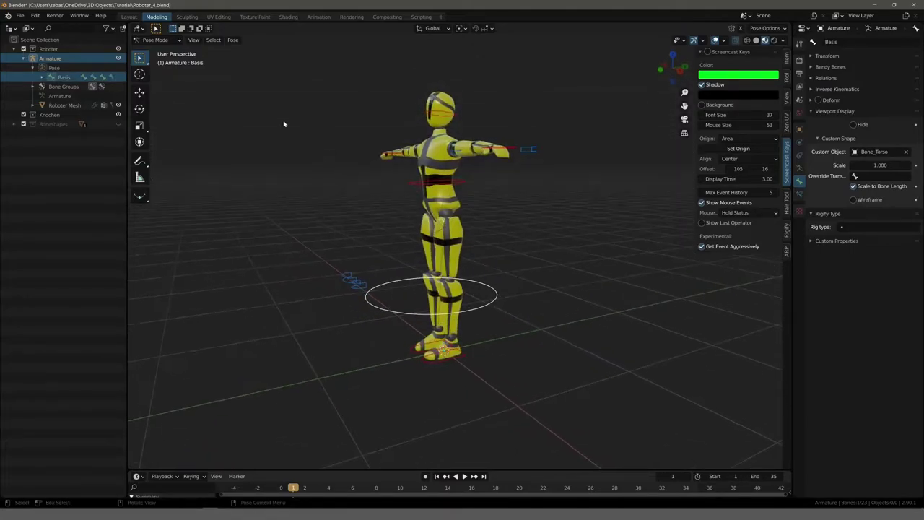
click(156, 40)
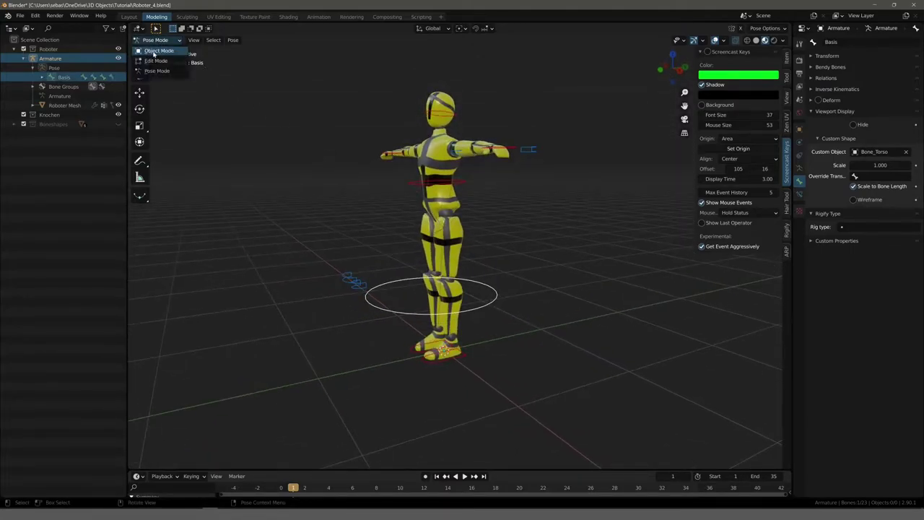
- In Edit Mode, lower the bone tip about 0.478 m along Z from the side view
click(155, 61)
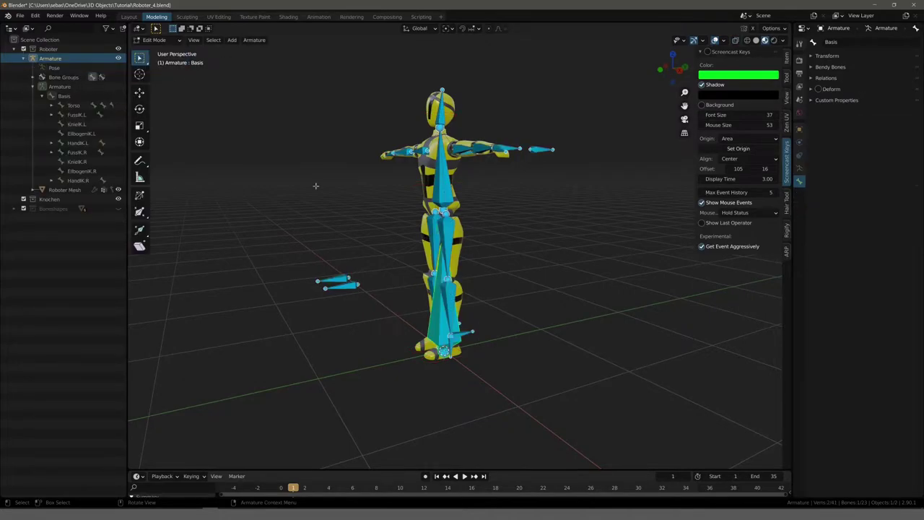
scroll(350, 217, down, 3)
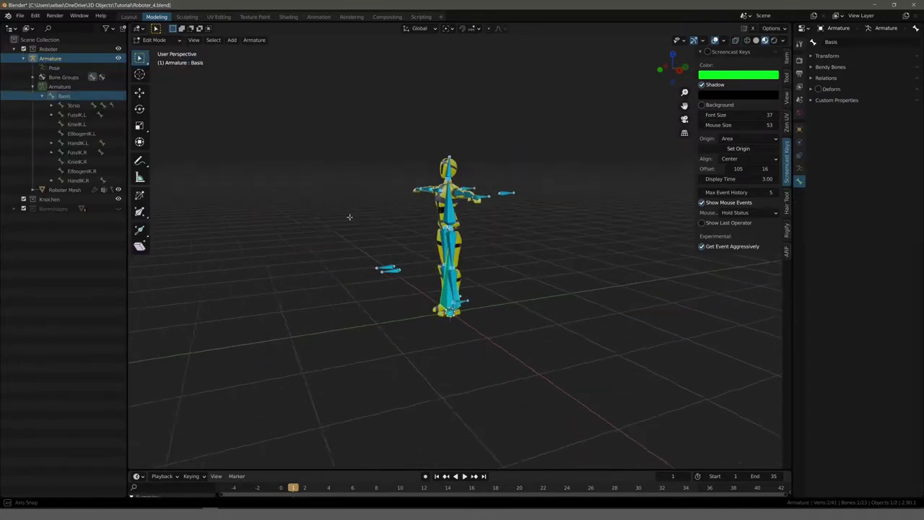
key(KP_3)
shift+scroll(330, 242, down, 2)
scroll(324, 247, up, 3)
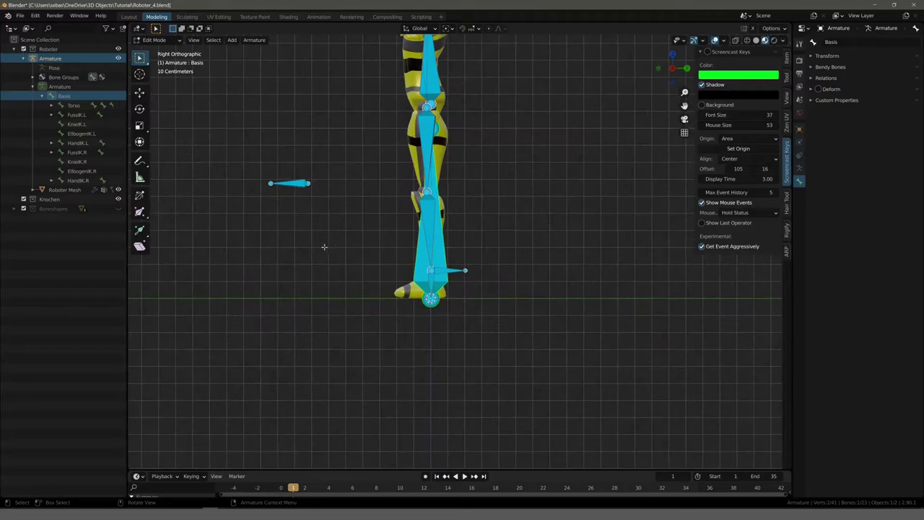
key(g)
key(z)
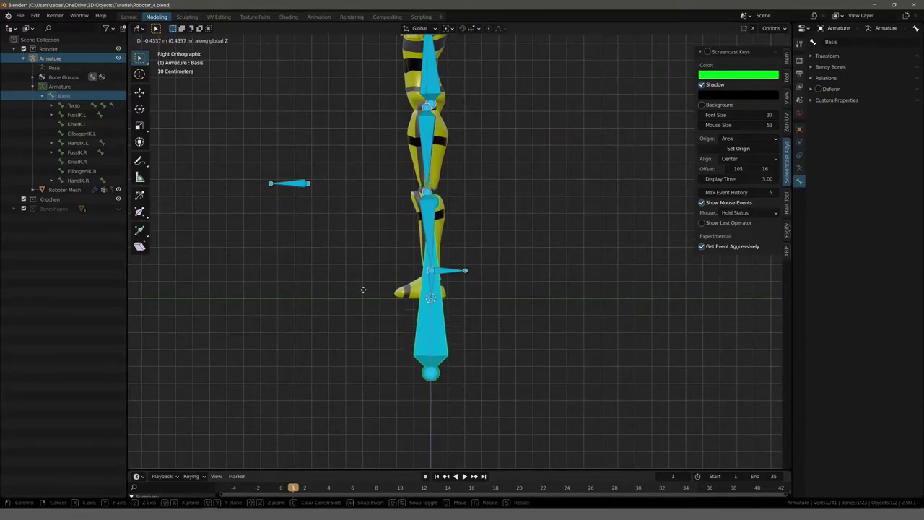
click(363, 291)
- Return the armature to Pose Mode and deselect the root control circle
scroll(364, 232, down, 2)
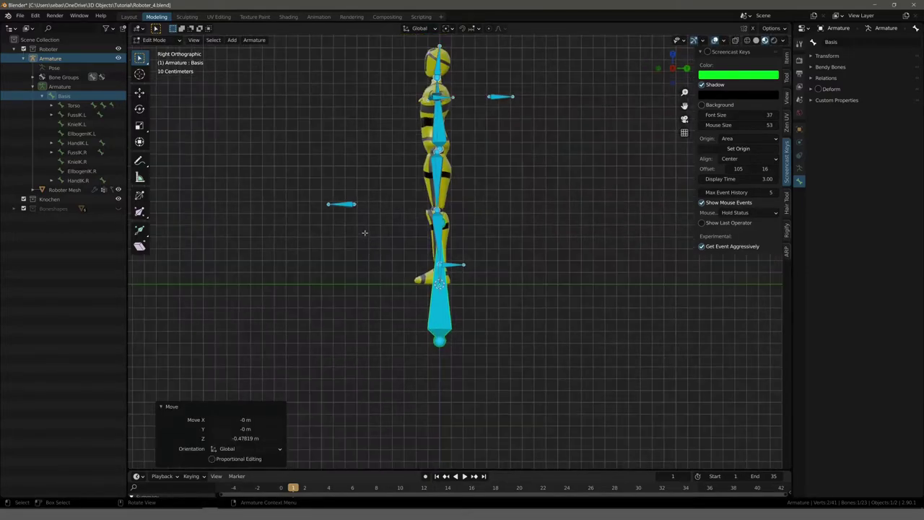
middle_drag(364, 232, 339, 216)
click(156, 40)
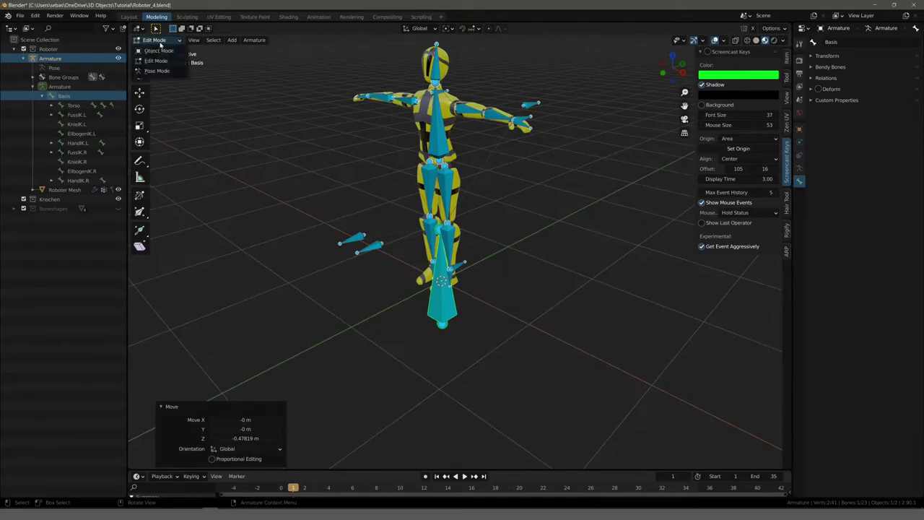
click(162, 71)
mouse_move(307, 158)
middle_down()
mouse_move(267, 147)
mouse_move(299, 173)
middle_up()
click(388, 297)
- Test-move the HandIK.L control toward the chest and back out to an extended arm
click(392, 310)
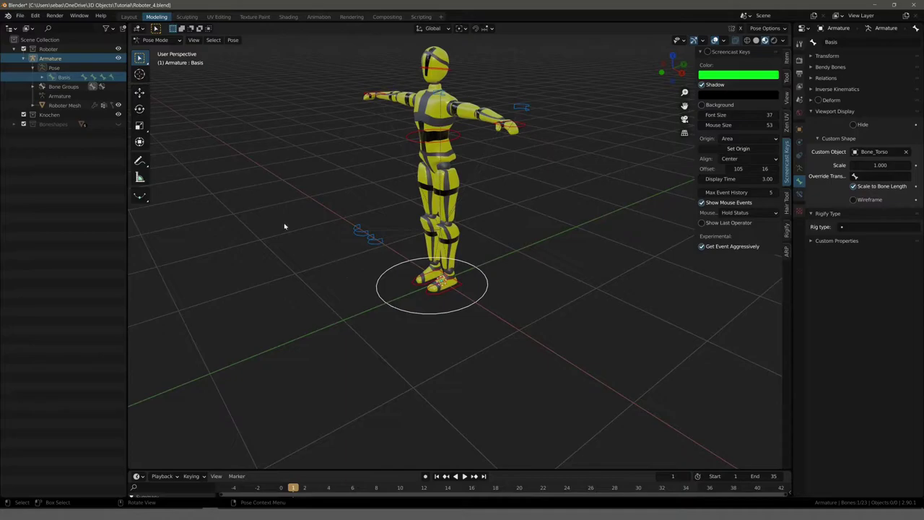
mouse_move(325, 196)
middle_down()
mouse_move(336, 212)
mouse_move(353, 209)
middle_up()
drag(534, 190, 473, 198)
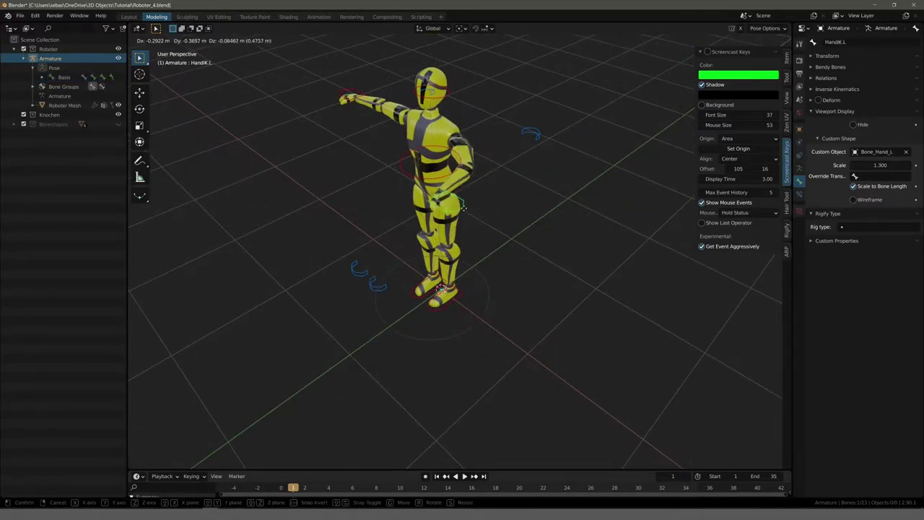
middle_drag(473, 198, 392, 164)
key(g)
click(392, 212)
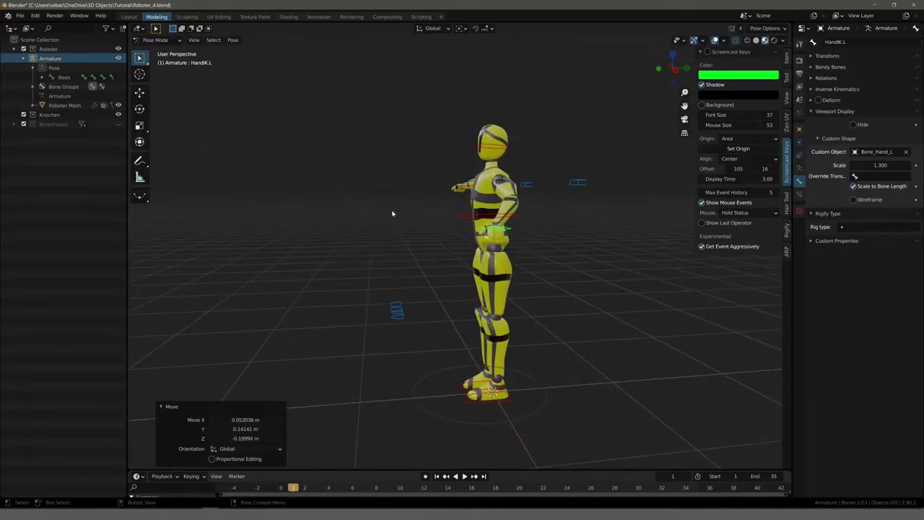
middle_drag(392, 212, 474, 315)
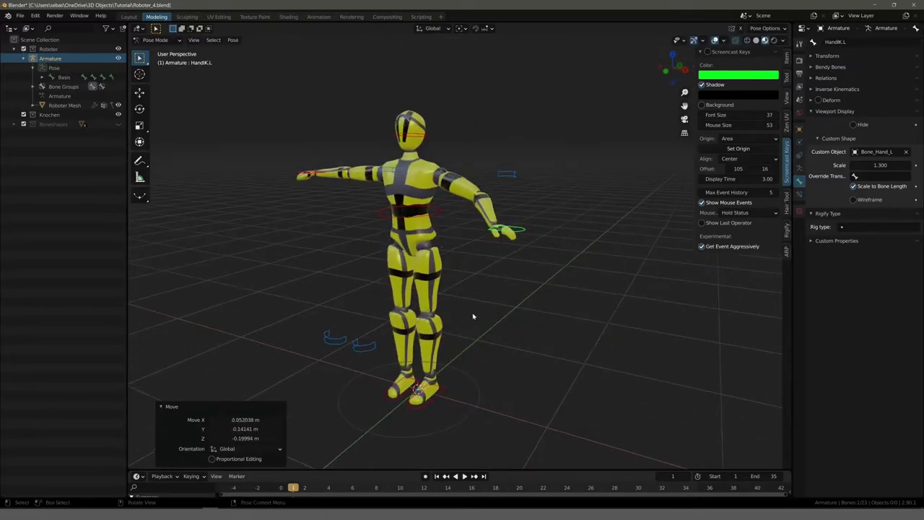
- Select all bones and clear their locations back to the rest T-pose
click(479, 401)
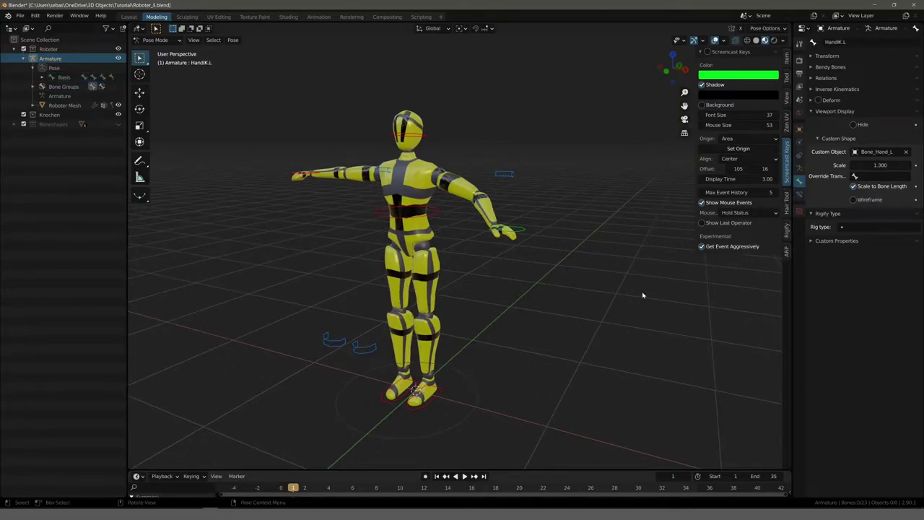
key(a)
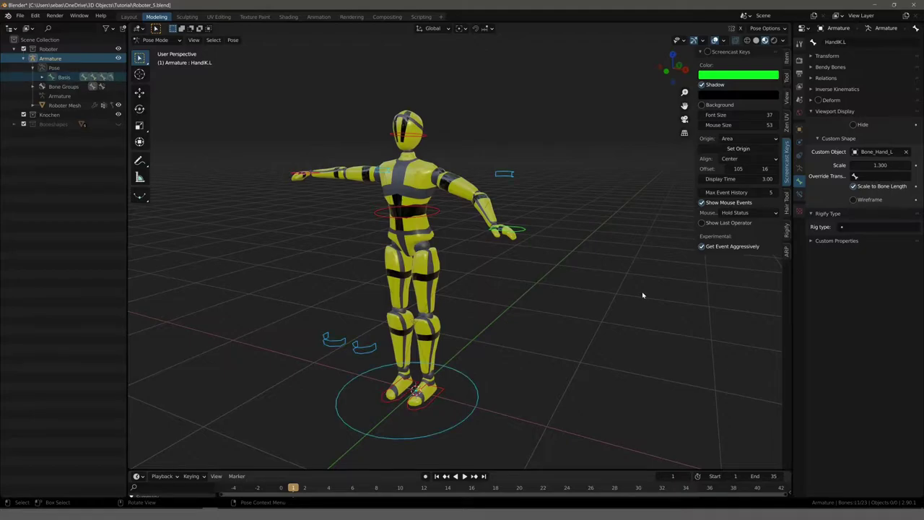
key(alt+g)
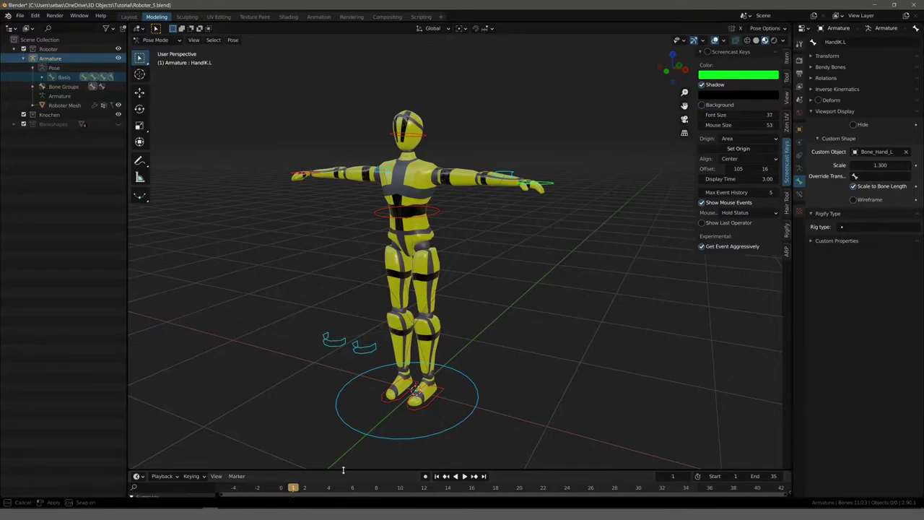
- Enlarge the timeline area and set the current frame to 0
drag(344, 471, 325, 406)
middle_drag(325, 377, 208, 307)
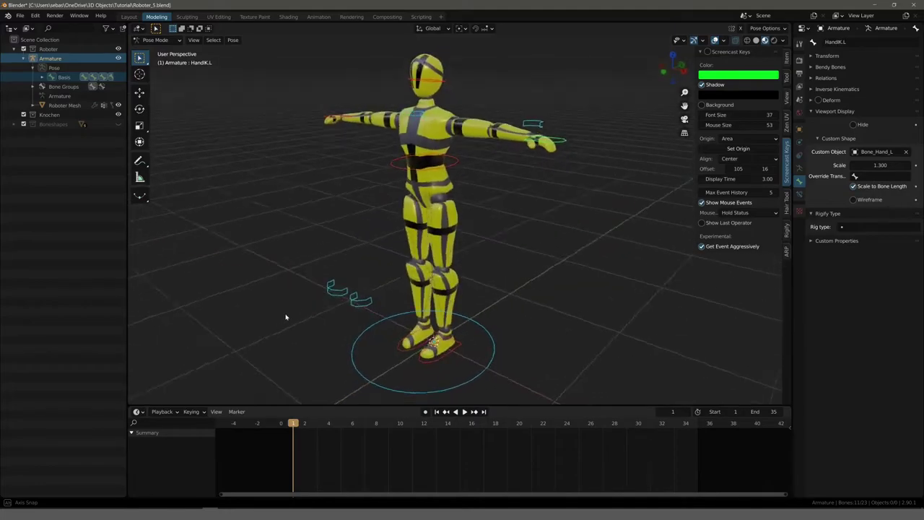
mouse_move(208, 307)
middle_down()
mouse_move(270, 324)
mouse_move(304, 304)
middle_up()
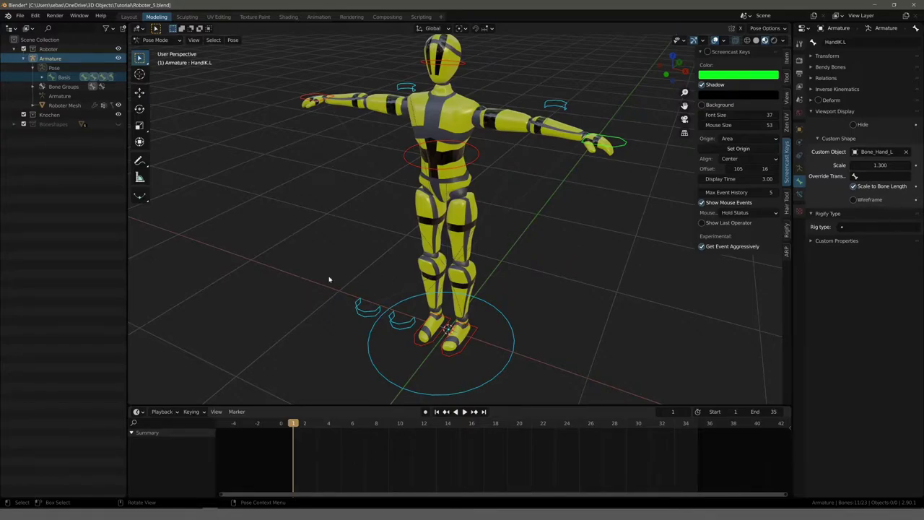
mouse_move(329, 279)
middle_down()
mouse_move(295, 257)
mouse_move(304, 275)
middle_up()
drag(295, 425, 287, 427)
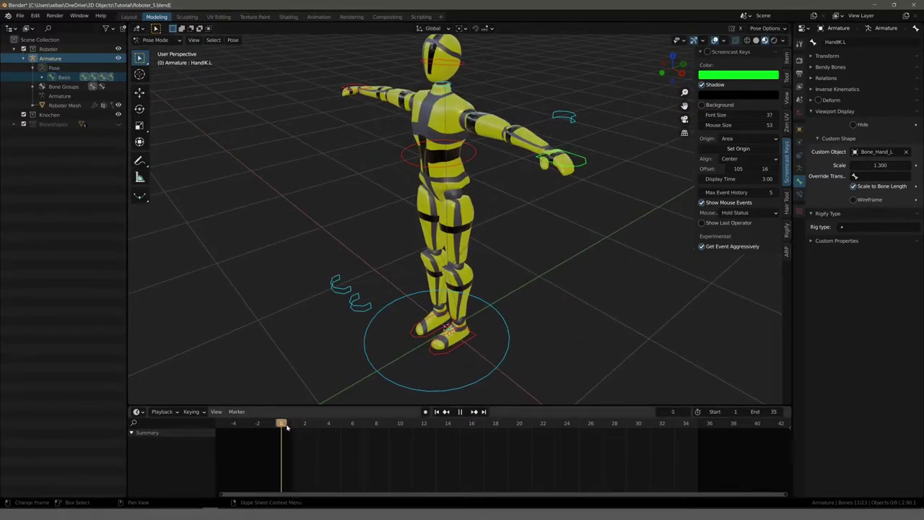
mouse_move(296, 209)
middle_down()
mouse_move(334, 188)
mouse_move(332, 207)
middle_up()
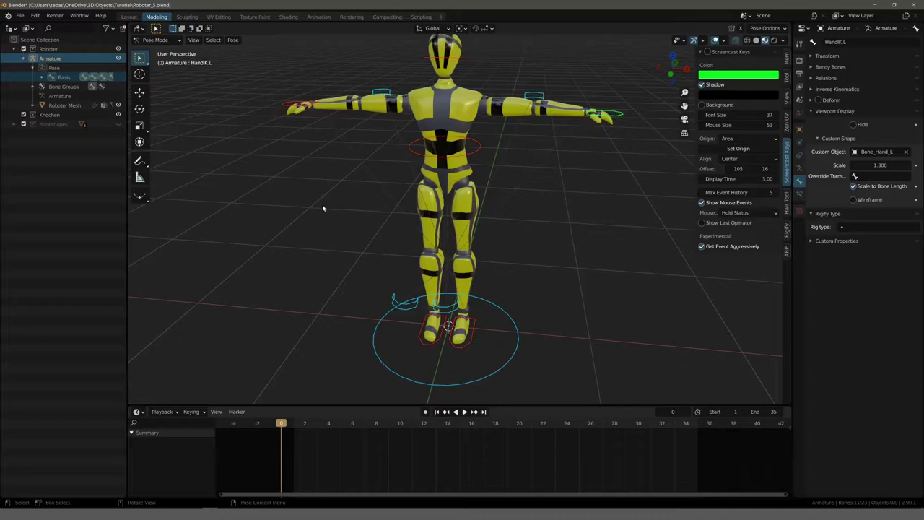
mouse_move(322, 206)
middle_down()
mouse_move(342, 195)
mouse_move(346, 217)
mouse_move(304, 213)
mouse_move(329, 217)
middle_up()
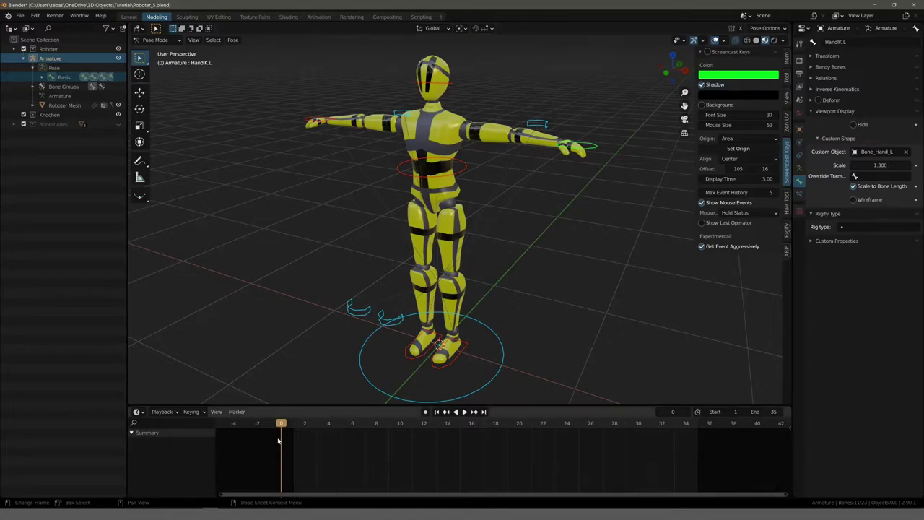
- Shift the Torso bone to a new position in the right side view
key(KP_1)
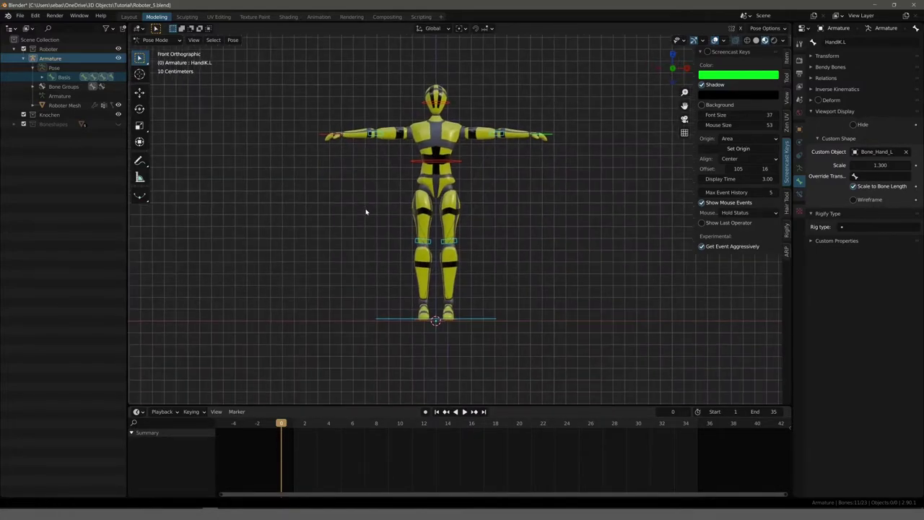
key(KP_3)
scroll(385, 183, up, 2)
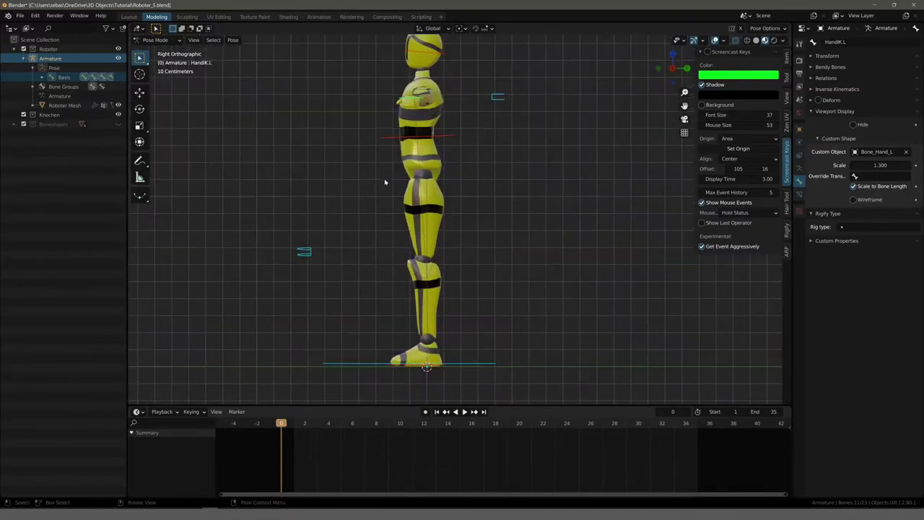
click(413, 139)
key(g)
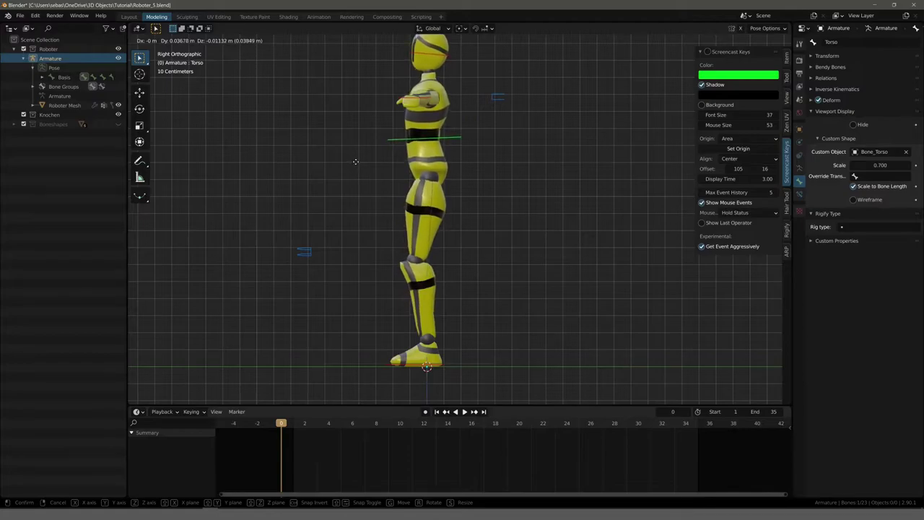
click(355, 162)
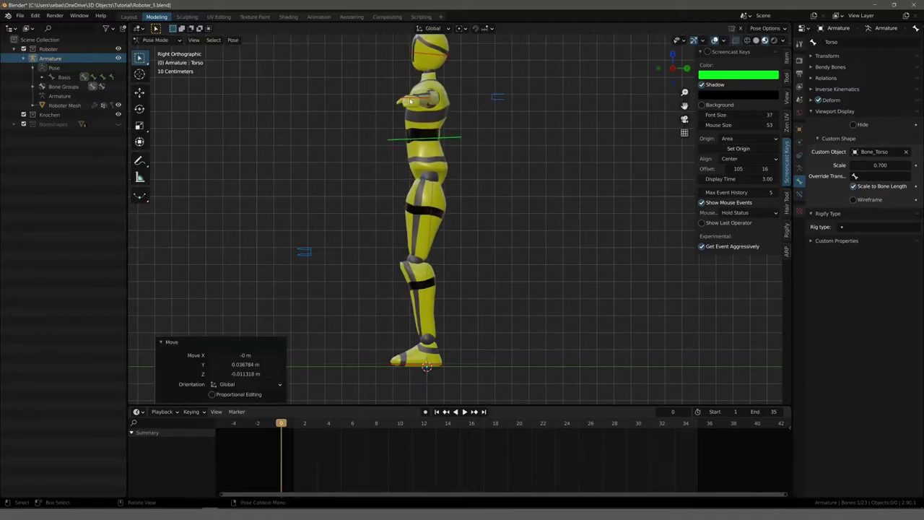
middle_drag(411, 100, 235, 80)
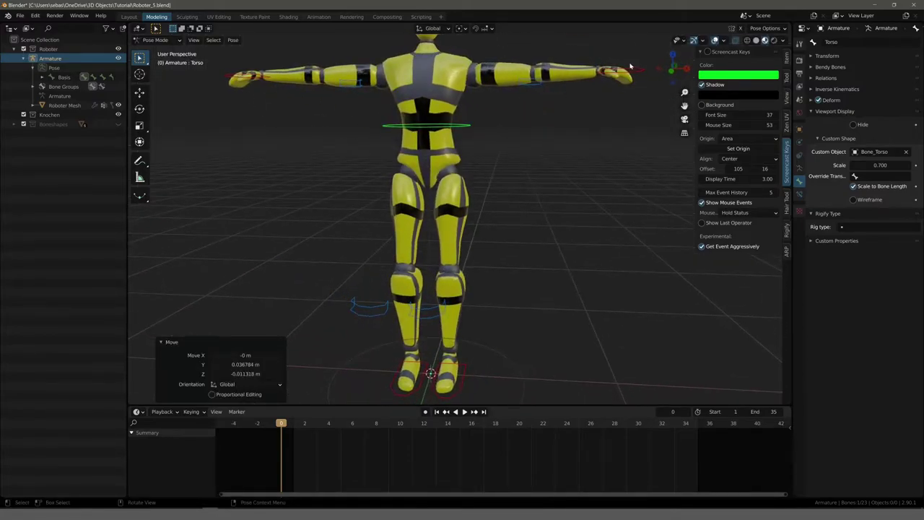
- Lower the left hand IK control and rotate it 85.6° in the front view
click(629, 66)
scroll(452, 178, down, 4)
key(KP_1)
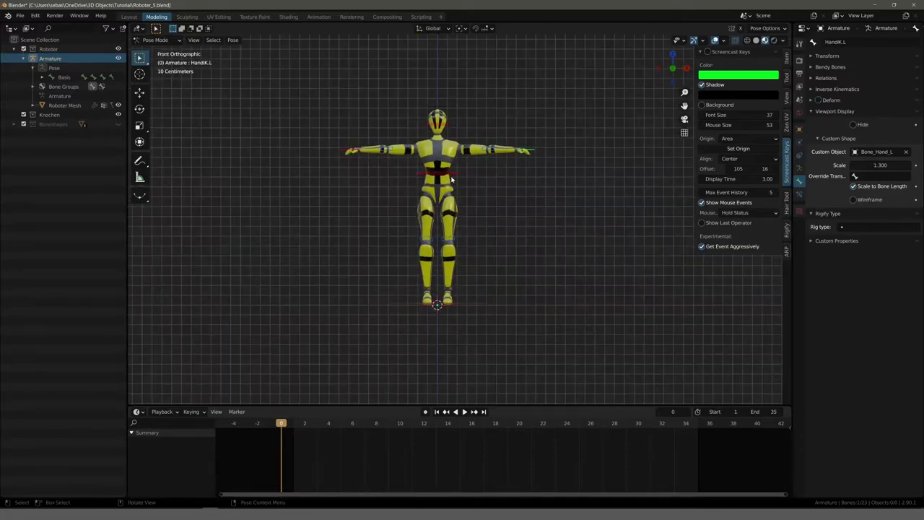
scroll(452, 178, up, 3)
key(g)
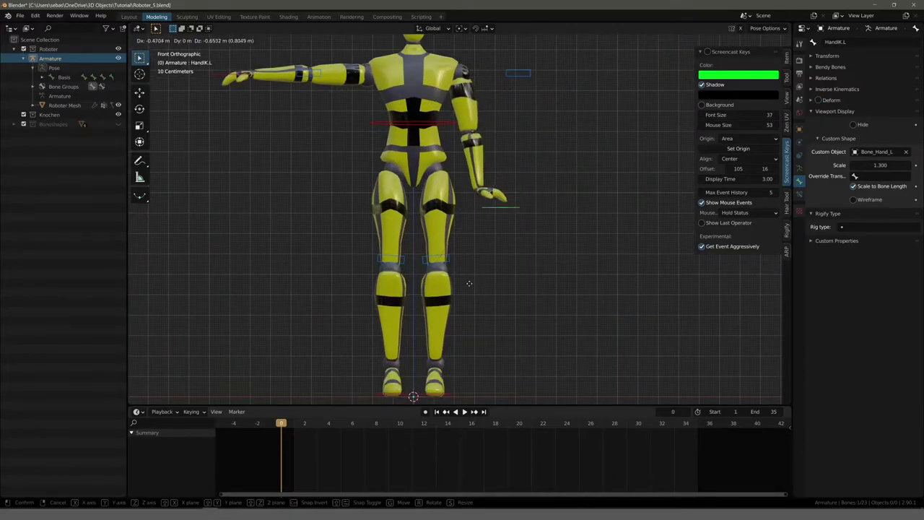
click(470, 278)
key(r)
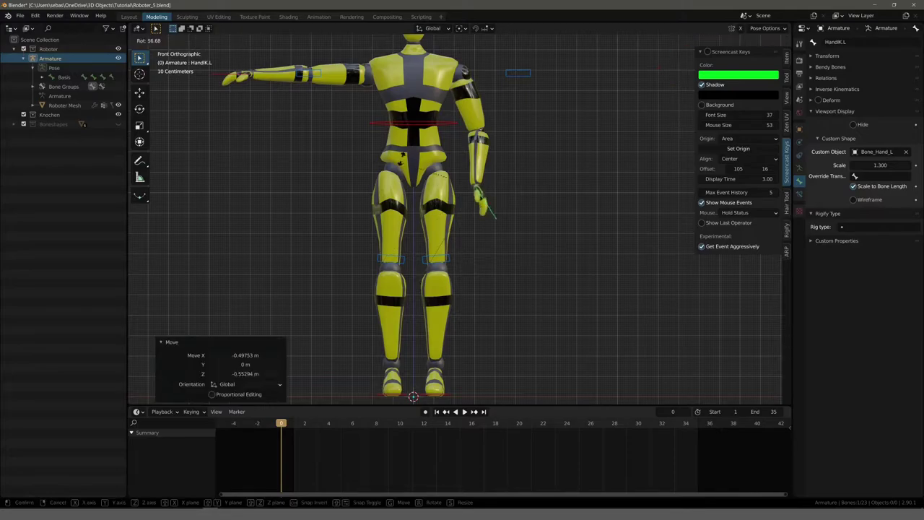
click(427, 138)
- Adjust the left hand control's position from the right side view
key(KP_3)
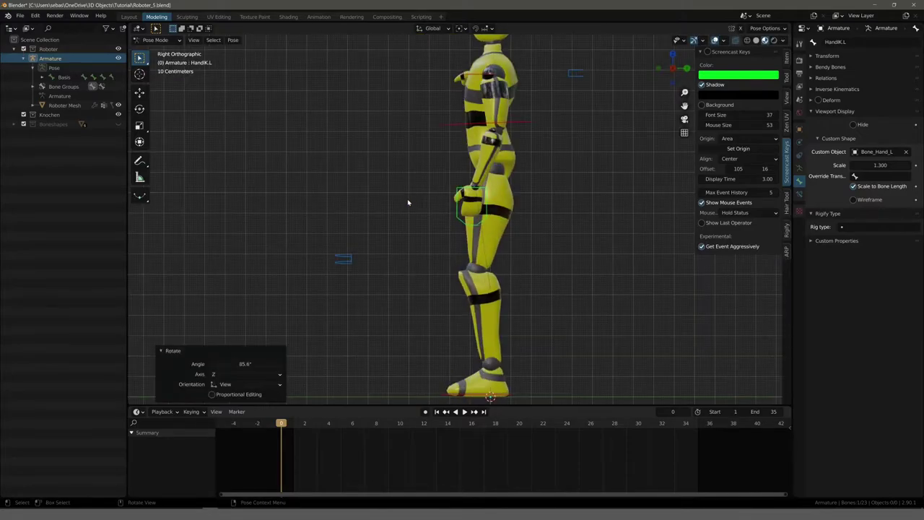
key(g)
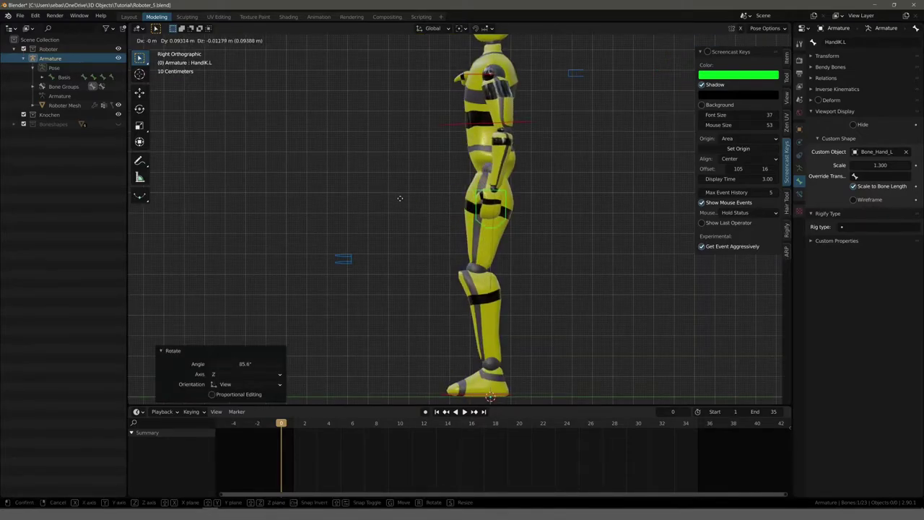
click(399, 193)
key(KP_1)
scroll(426, 213, down, 2)
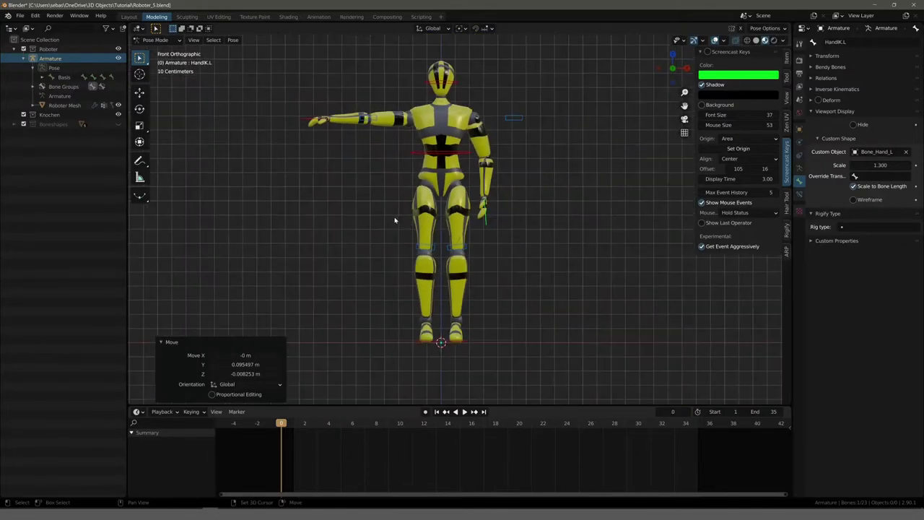
mouse_move(394, 221)
middle_down()
mouse_move(408, 270)
mouse_move(404, 318)
mouse_move(404, 258)
middle_up()
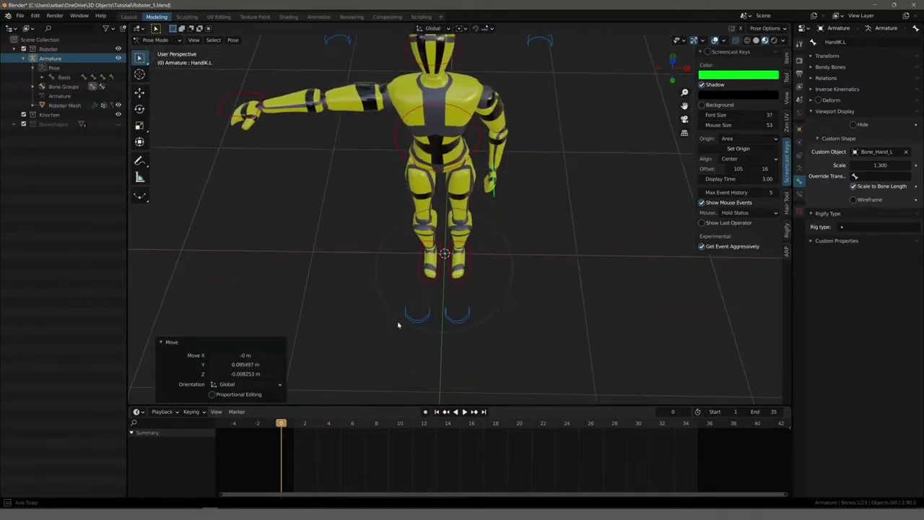
- Tilt the Kopf head bone with two small rotations
key(KP_3)
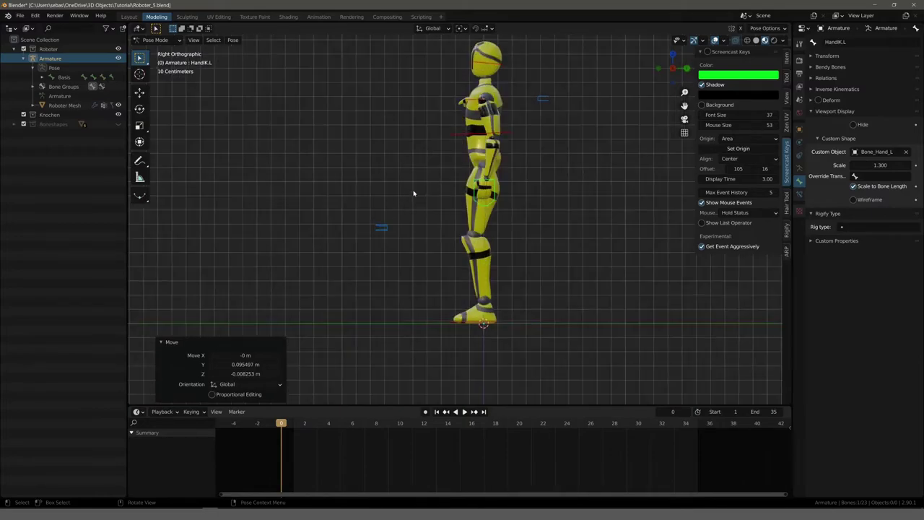
scroll(356, 227, down, 1)
scroll(430, 106, up, 3)
click(431, 106)
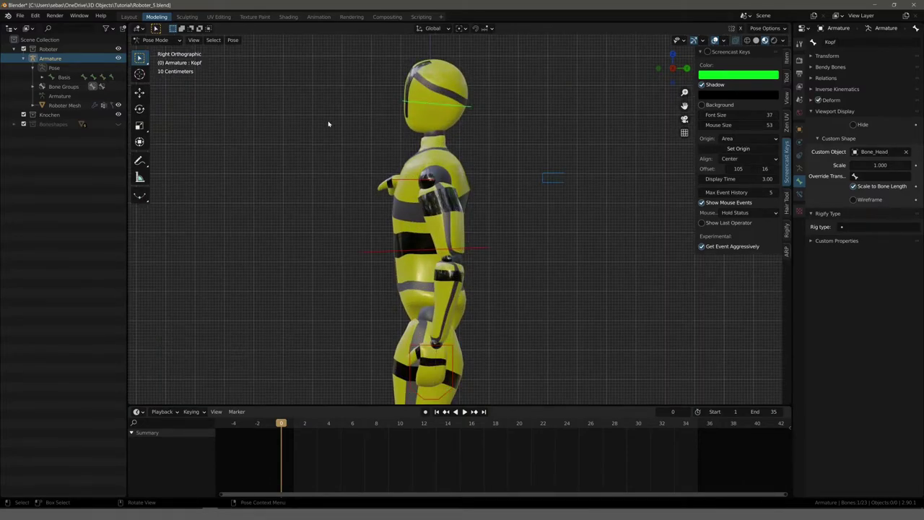
key(r)
click(312, 139)
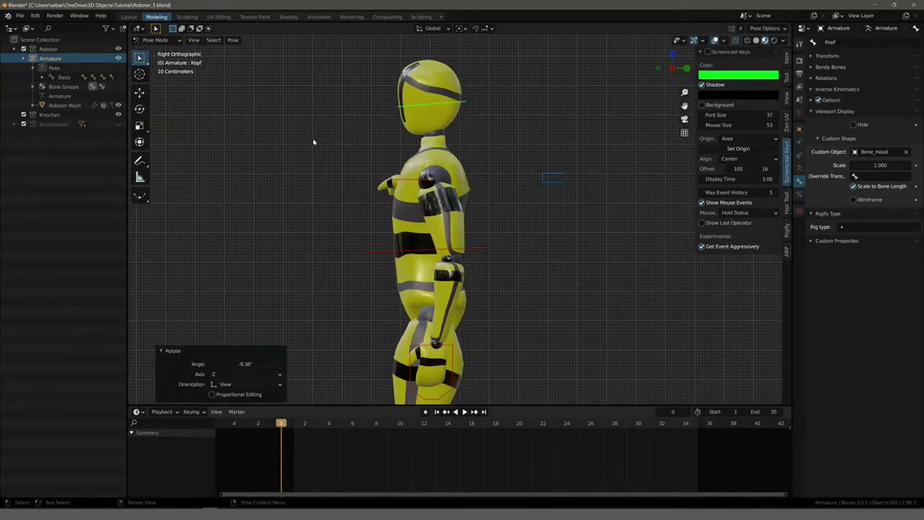
scroll(313, 140, down, 4)
key(r)
click(348, 177)
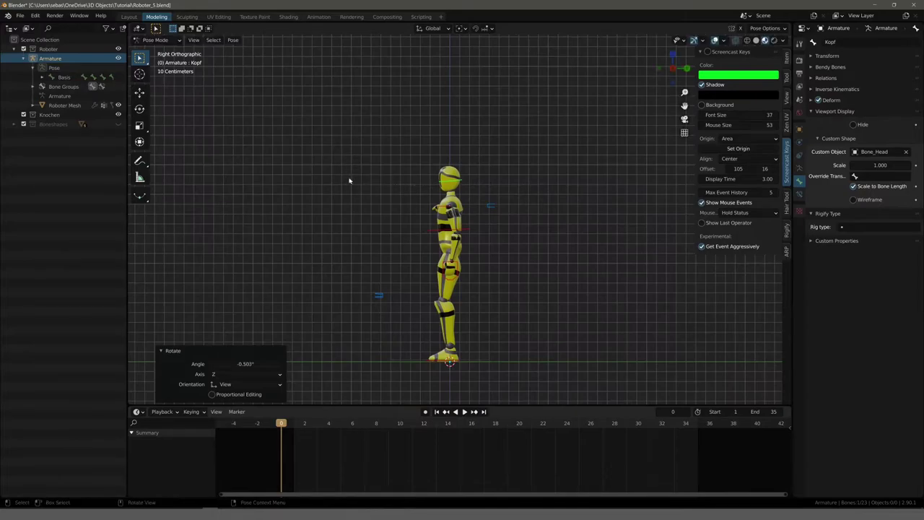
mouse_move(351, 181)
middle_down()
mouse_move(430, 217)
mouse_move(423, 156)
middle_up()
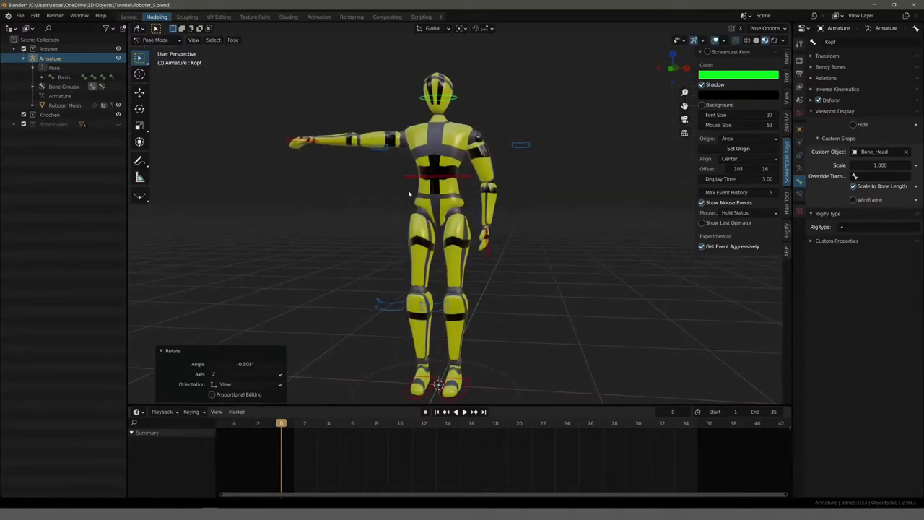
click(491, 247)
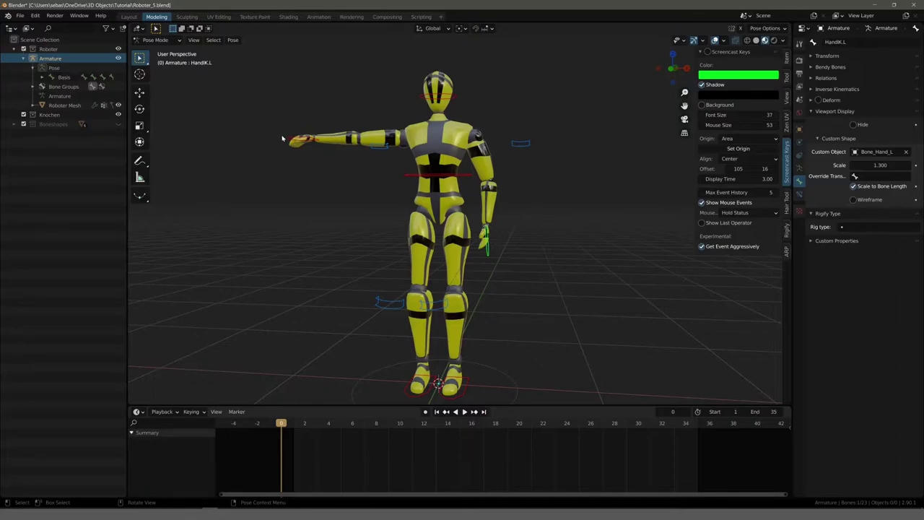
- Copy the HandIK.L bone's current pose
mouse_move(509, 226)
middle_down()
mouse_move(310, 218)
mouse_move(355, 200)
mouse_move(346, 196)
middle_up()
right_click(495, 229)
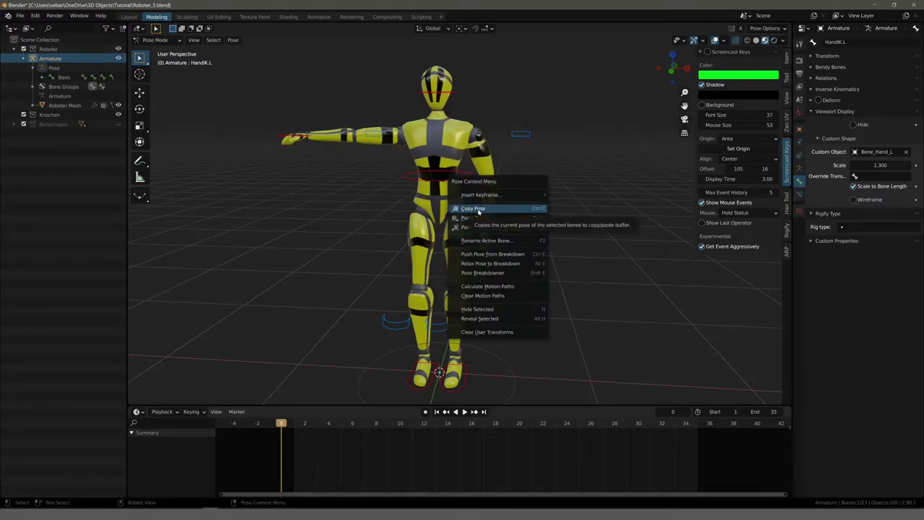
click(478, 209)
- Paste the pose flipped on the X-axis and check the symmetric arms from several angles
right_click(554, 187)
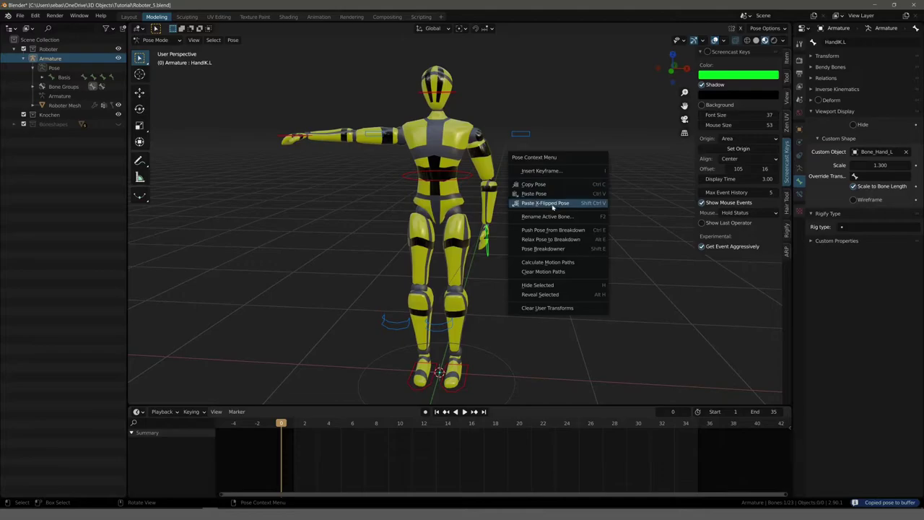
click(552, 204)
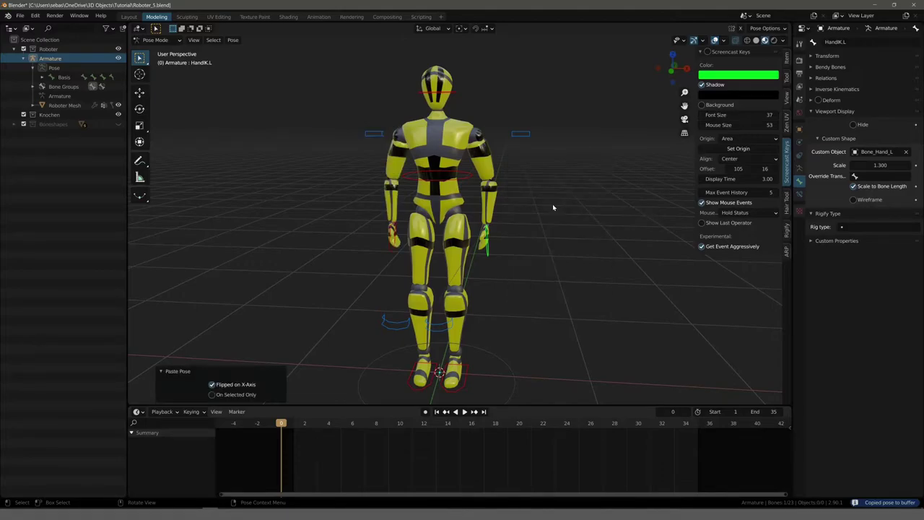
mouse_move(553, 204)
middle_down()
mouse_move(323, 242)
mouse_move(380, 215)
mouse_move(359, 171)
mouse_move(355, 228)
middle_up()
scroll(354, 229, down, 2)
shift+middle_drag(354, 190, 361, 237)
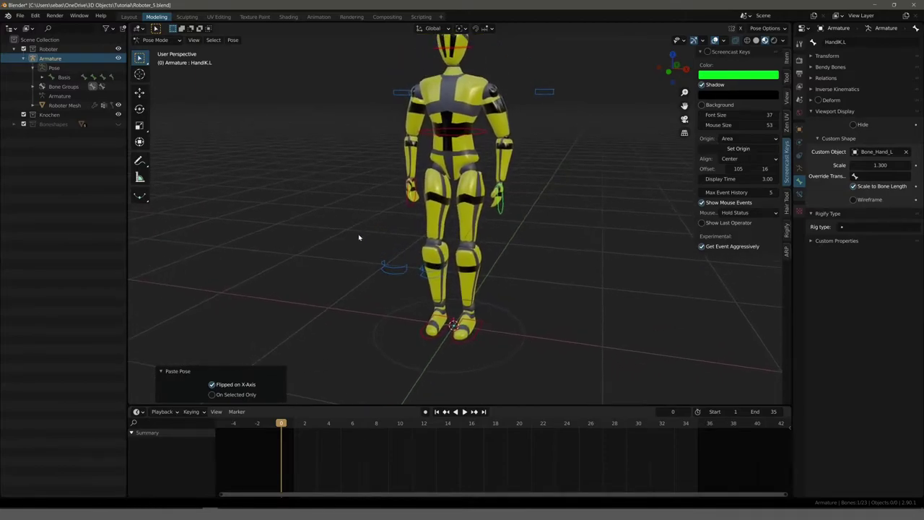
mouse_move(375, 181)
shift+middle_down()
mouse_move(359, 229)
mouse_move(263, 215)
mouse_move(376, 204)
mouse_move(311, 197)
shift+middle_up()
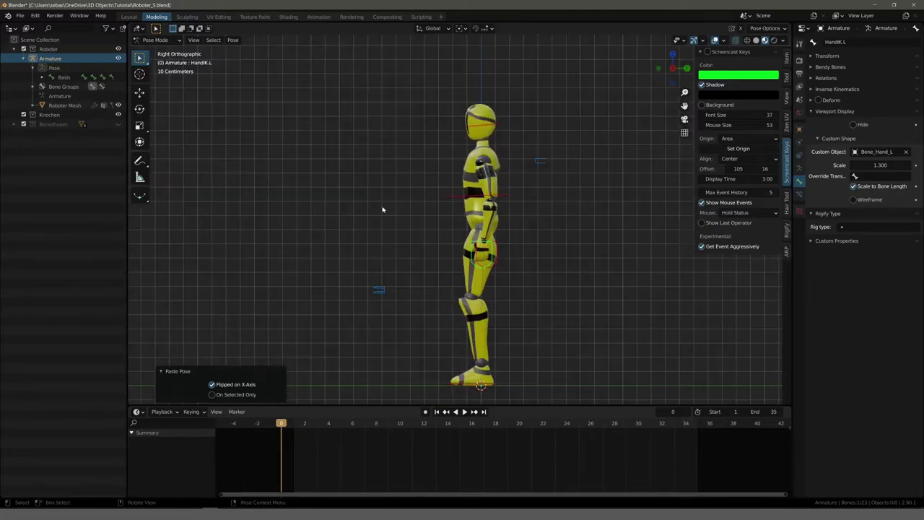
mouse_move(382, 206)
middle_down()
mouse_move(315, 217)
mouse_move(364, 265)
middle_up()
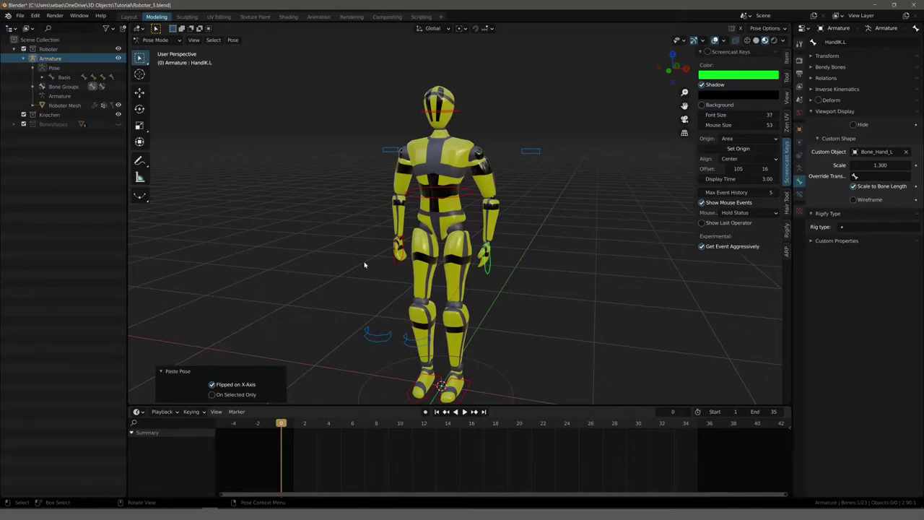
- Select all bones, key Location, Rotation & Scale at frame 0, and enlarge the dope sheet
key(a)
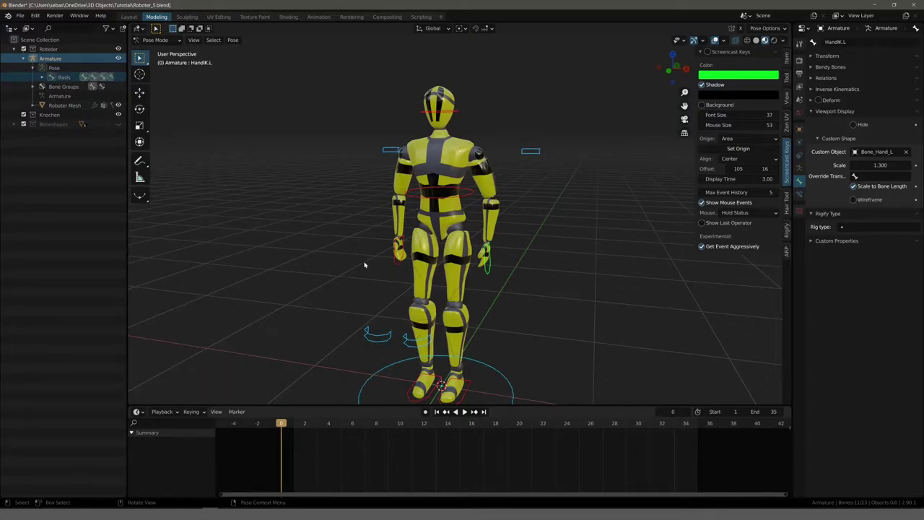
key(i)
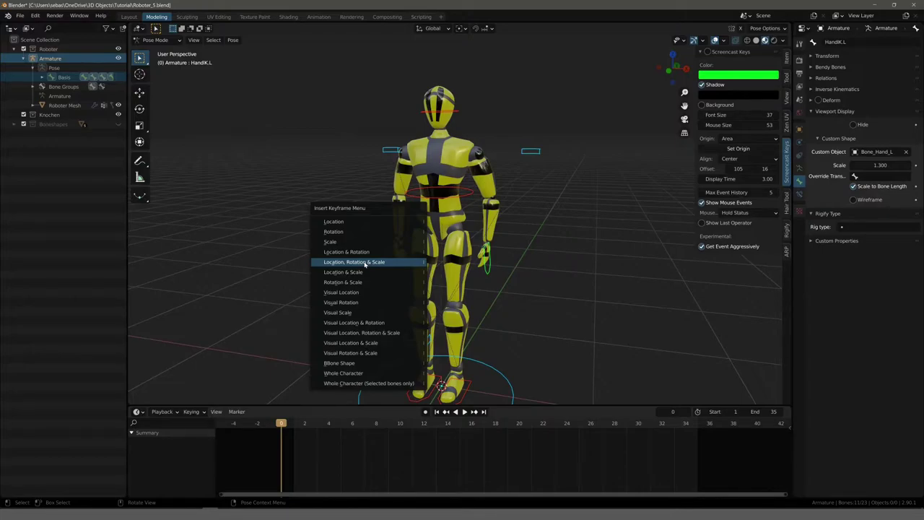
click(365, 263)
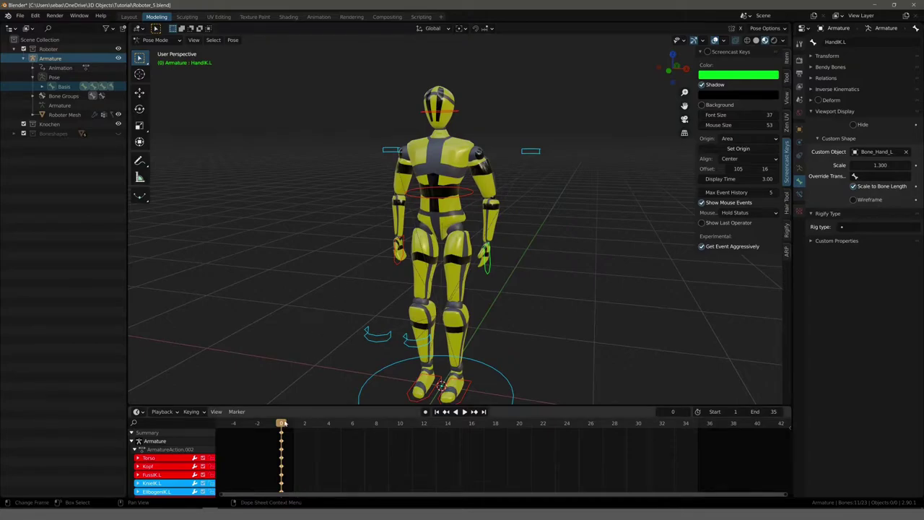
mouse_move(305, 406)
mouse_down()
mouse_move(305, 238)
mouse_move(305, 318)
mouse_up()
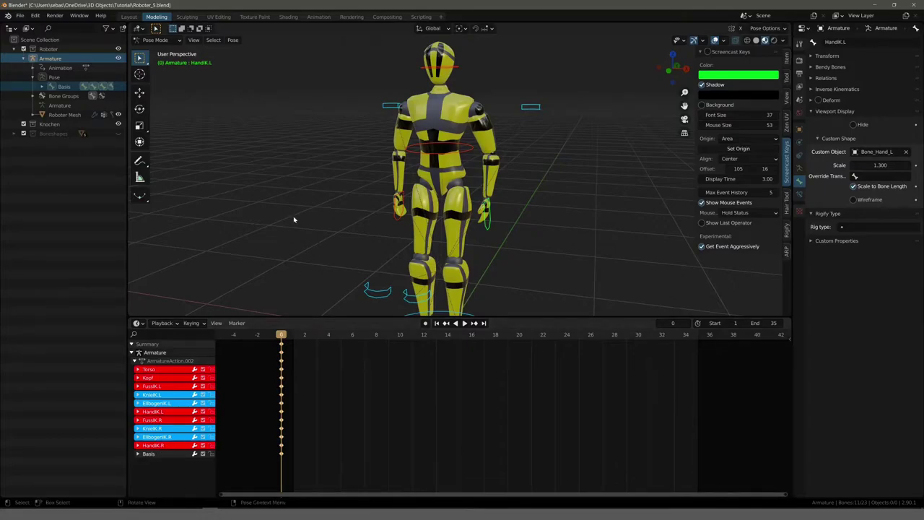
- Preview the animation from a higher view, resetting the current frame to 0
mouse_move(309, 208)
middle_down()
mouse_move(296, 212)
mouse_move(301, 207)
mouse_move(299, 318)
middle_up()
scroll(301, 206, down, 2)
key(space)
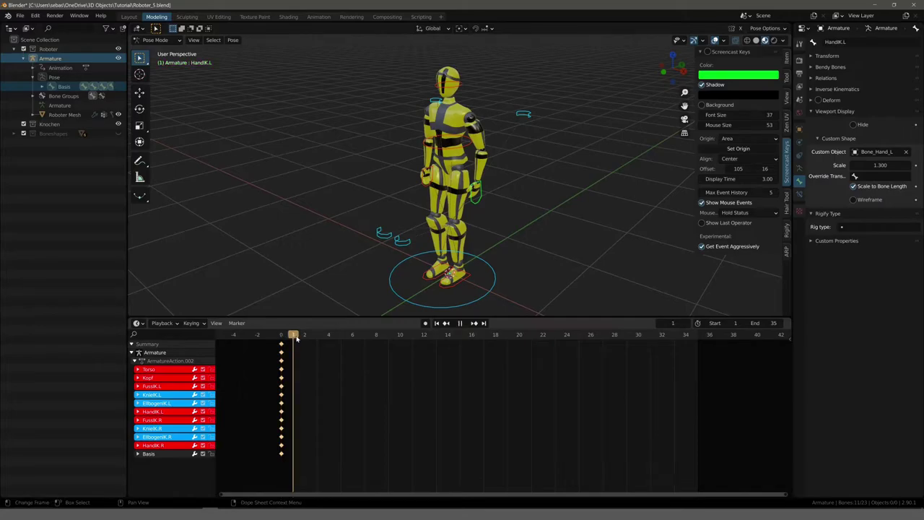
click(280, 335)
key(space)
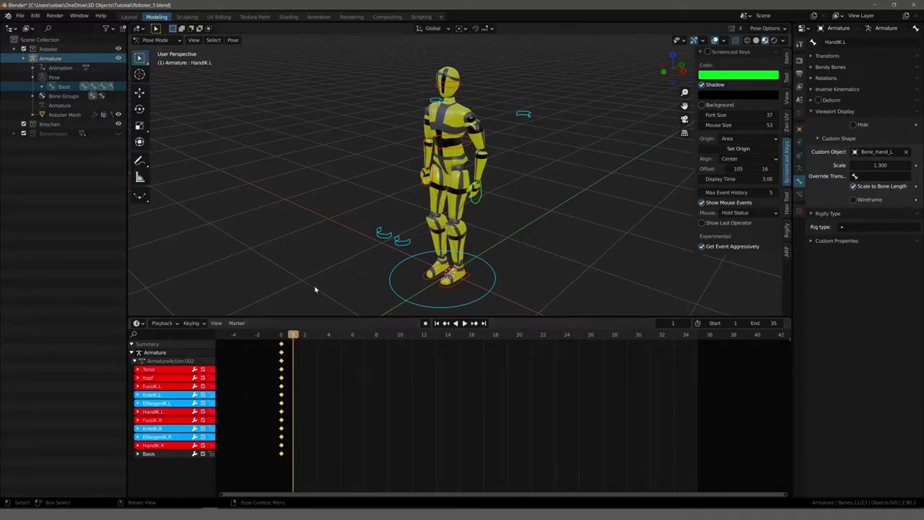
middle_drag(314, 231, 361, 223)
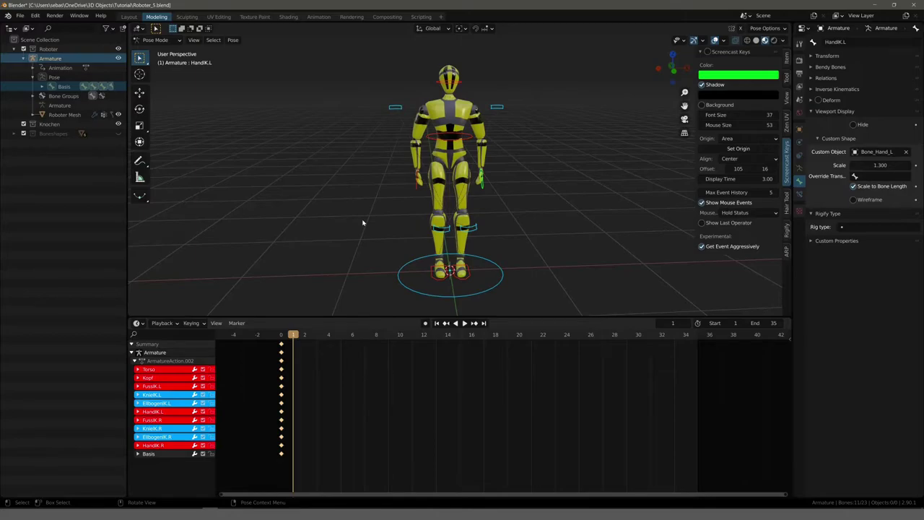
click(363, 223)
mouse_move(363, 223)
middle_down()
mouse_move(268, 169)
mouse_move(429, 100)
mouse_move(315, 147)
mouse_move(397, 233)
middle_up()
click(429, 94)
right_click(394, 231)
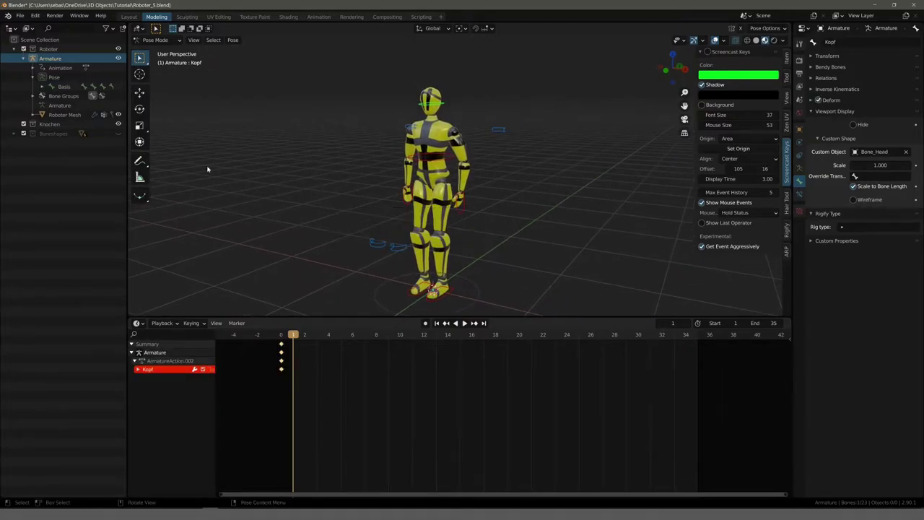
key(a)
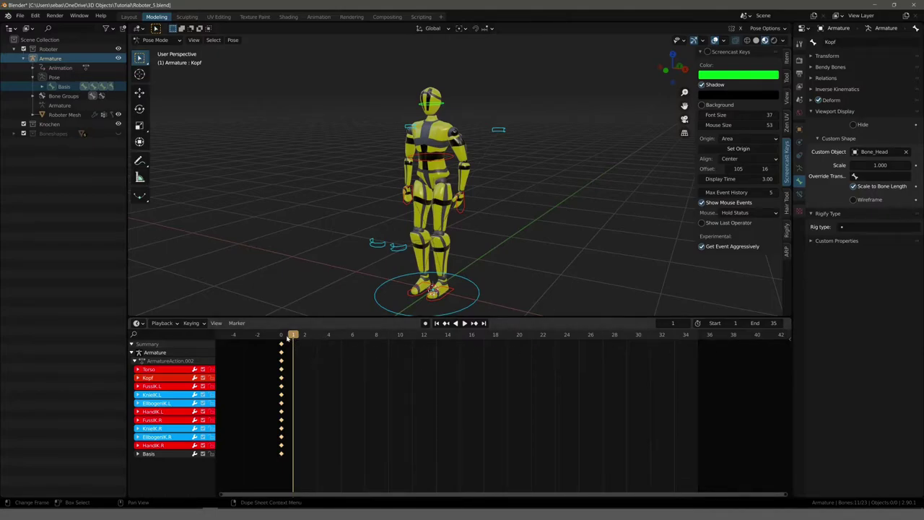
- Duplicate the frame-0 summary keyframes onto frame 1, then start editing the End frame
click(282, 345)
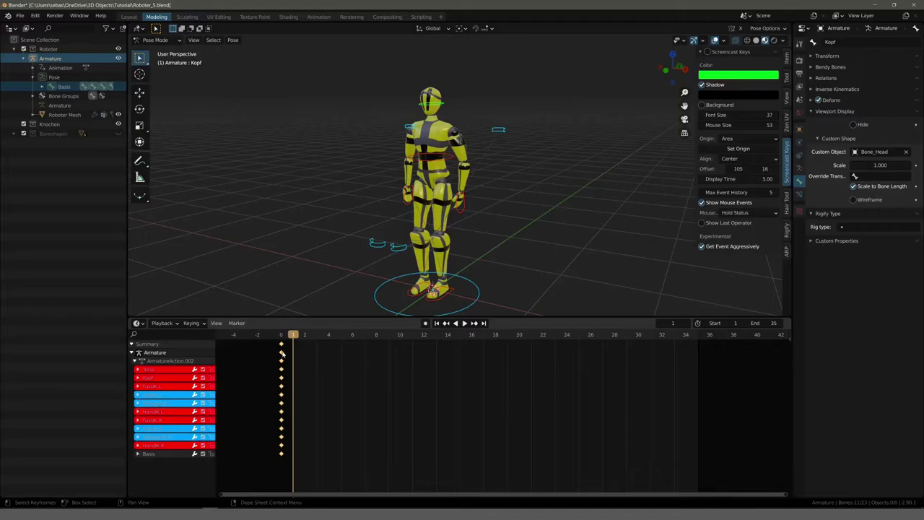
key(shift+d)
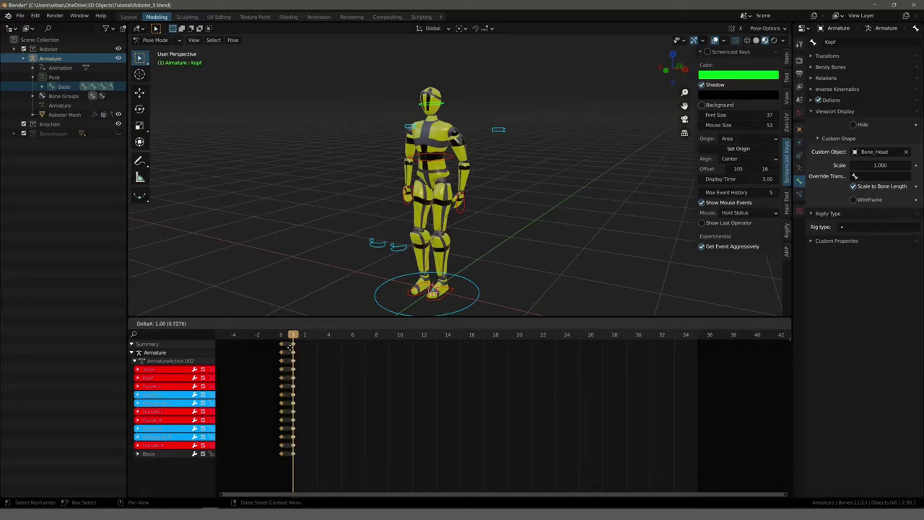
click(293, 349)
click(355, 361)
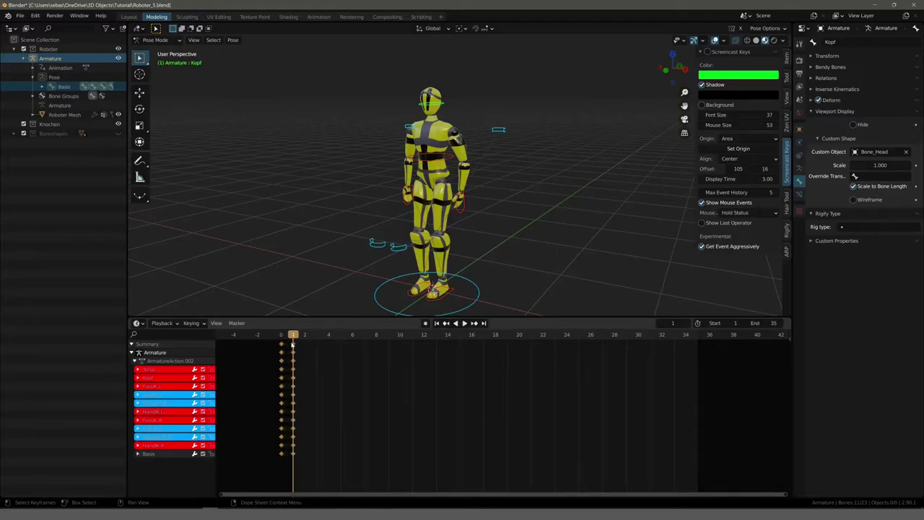
click(292, 345)
mouse_move(322, 202)
middle_down()
mouse_move(306, 200)
mouse_move(371, 200)
mouse_move(303, 223)
mouse_move(312, 219)
middle_up()
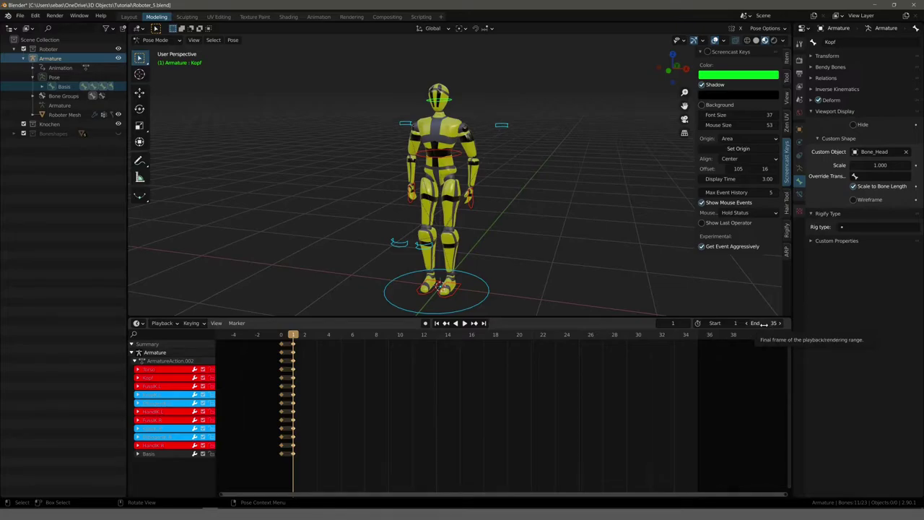
click(763, 324)
text(24*)
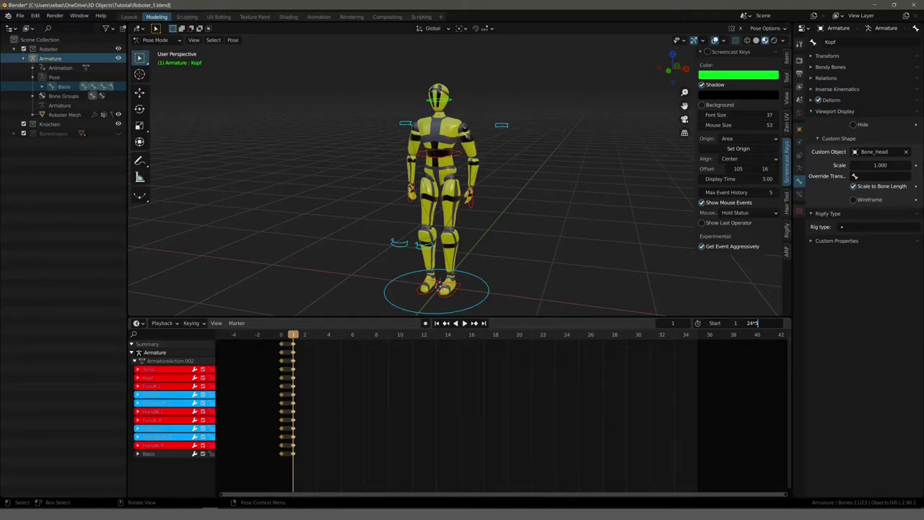
- Confirm 24*5 as the End frame so playback ends at frame 120
key(Return)
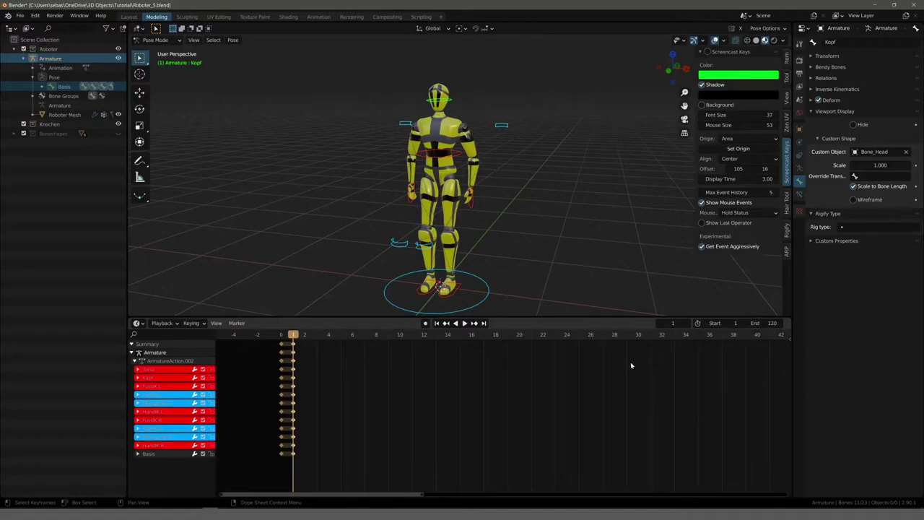
scroll(610, 375, down, 2)
scroll(613, 386, down, 2)
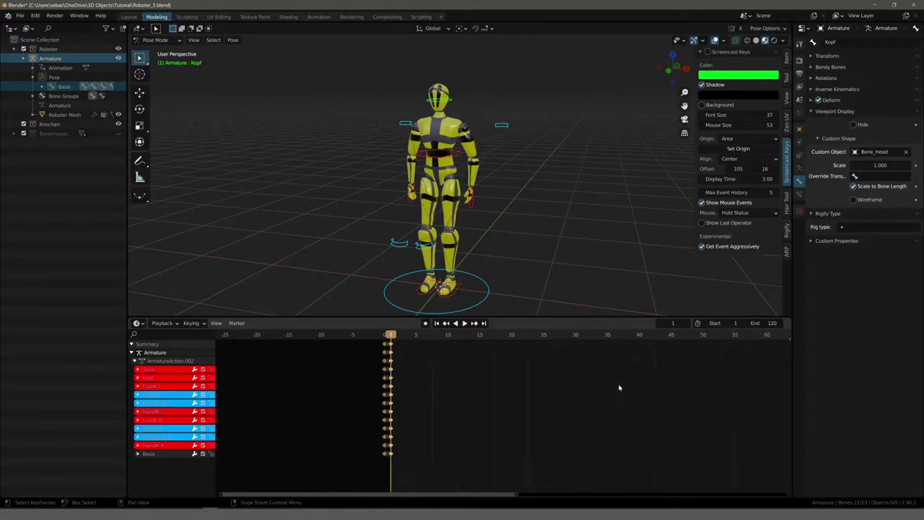
ctrl+scroll(535, 393, down, 2)
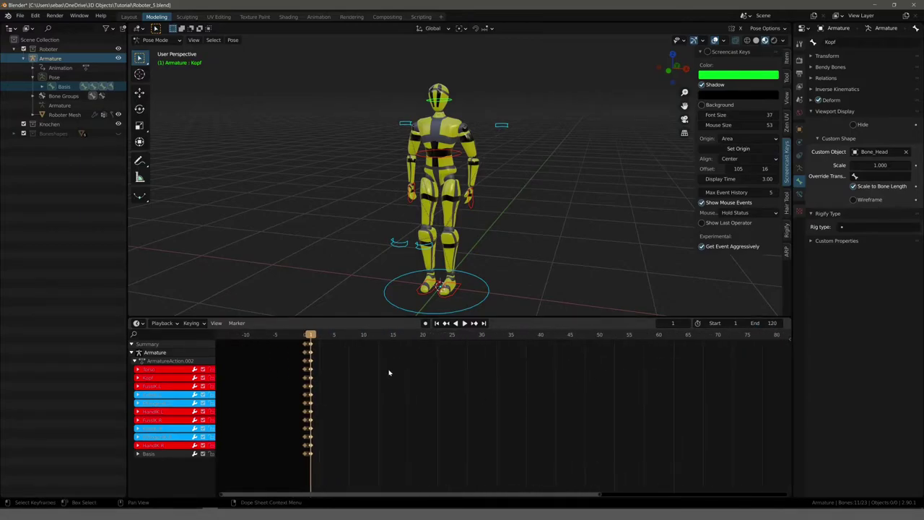
ctrl+scroll(372, 368, up, 1)
scroll(363, 367, up, 2)
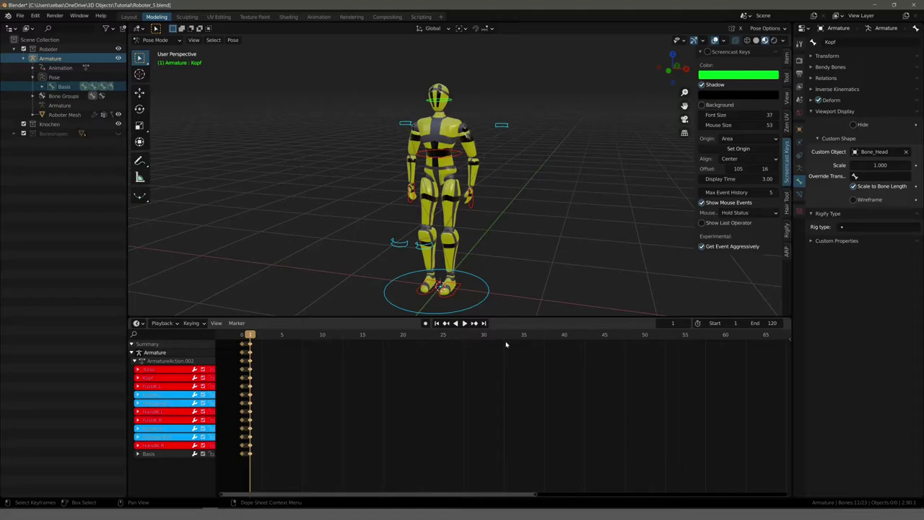
- Scrub and play the timeline to preview, stopping at frame 15
click(426, 339)
key(space)
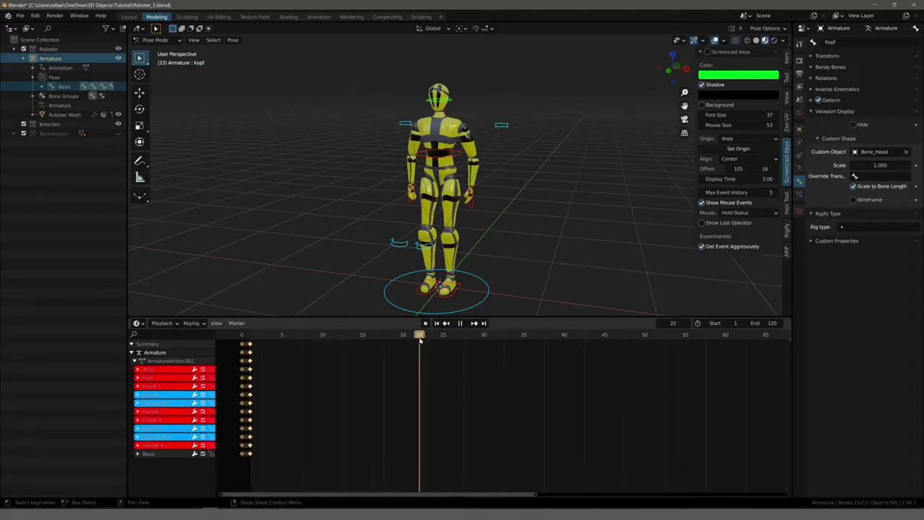
drag(456, 346, 420, 349)
key(space)
mouse_move(354, 175)
middle_down()
mouse_move(347, 181)
mouse_move(416, 330)
middle_up()
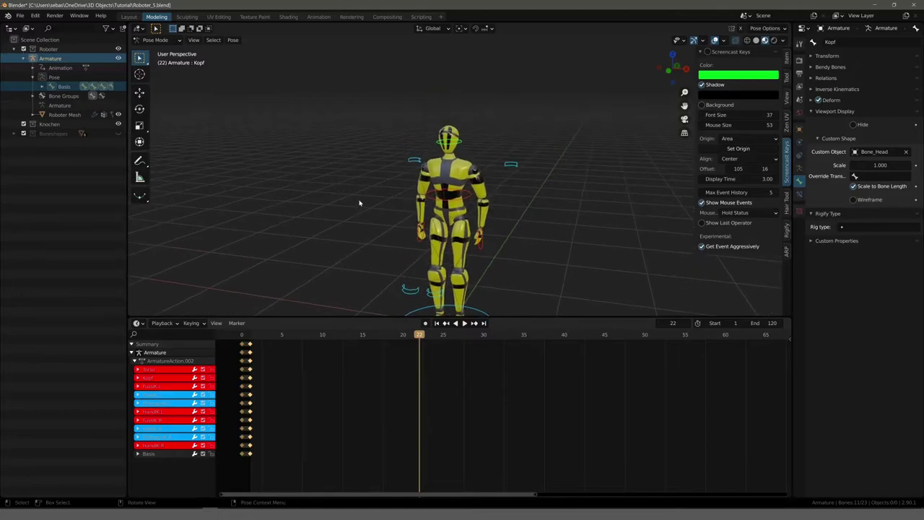
drag(419, 336, 347, 332)
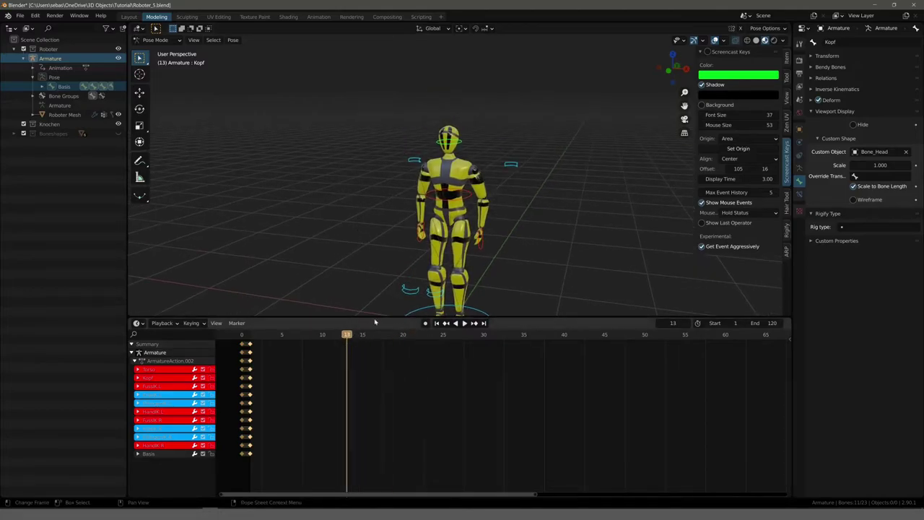
key(space)
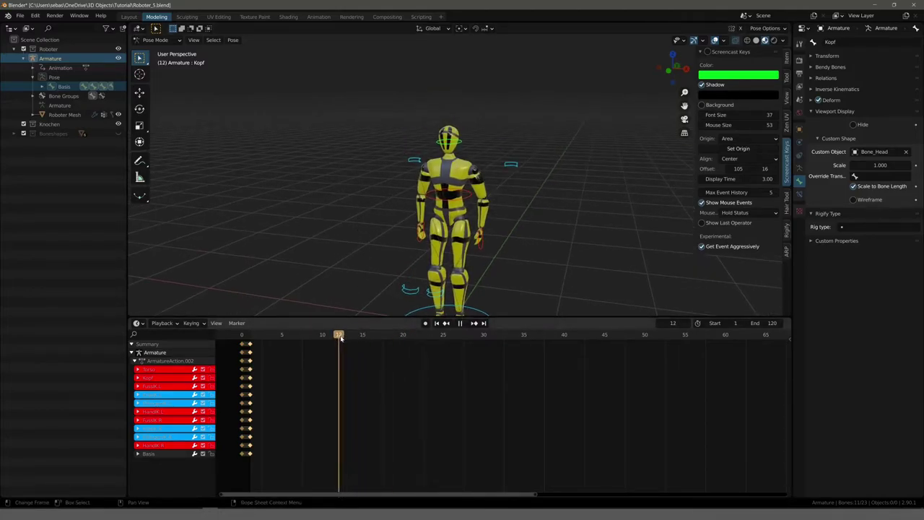
key(space)
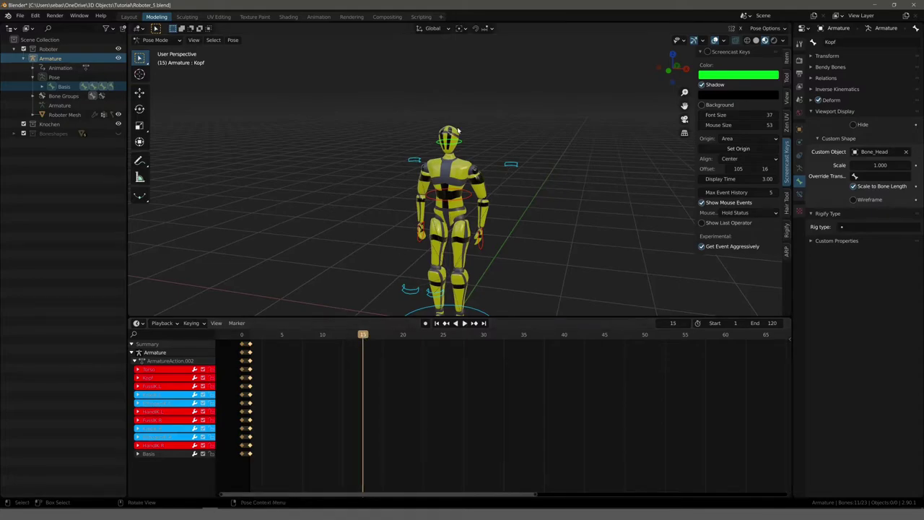
- Key the bones' rotation at frame 15
key(i)
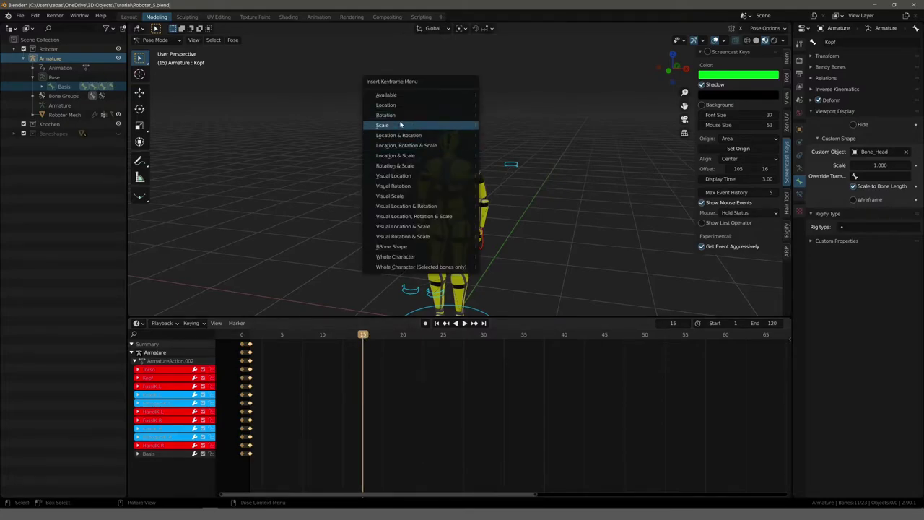
click(393, 116)
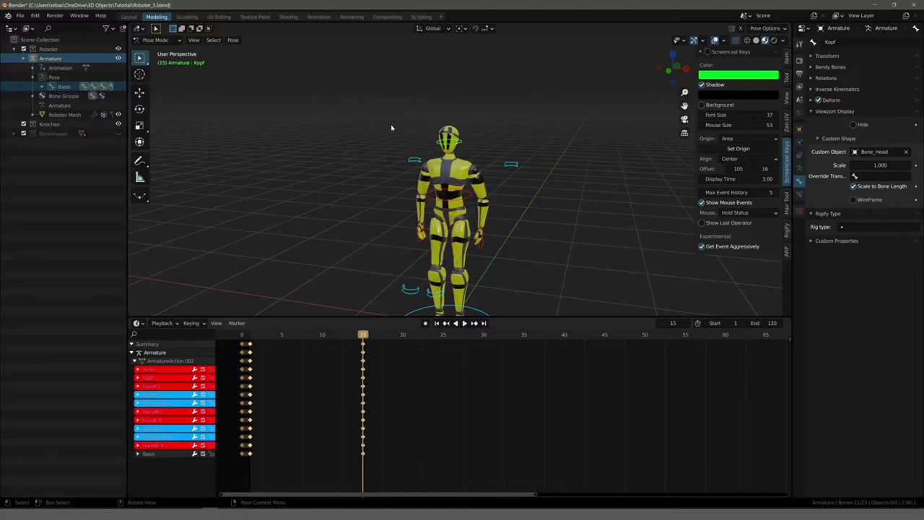
mouse_move(391, 124)
middle_down()
mouse_move(353, 196)
mouse_move(299, 182)
mouse_move(340, 193)
middle_up()
scroll(348, 195, up, 4)
- Play on from frame 15 and try a Z-axis rotation on the selected bones
key(space)
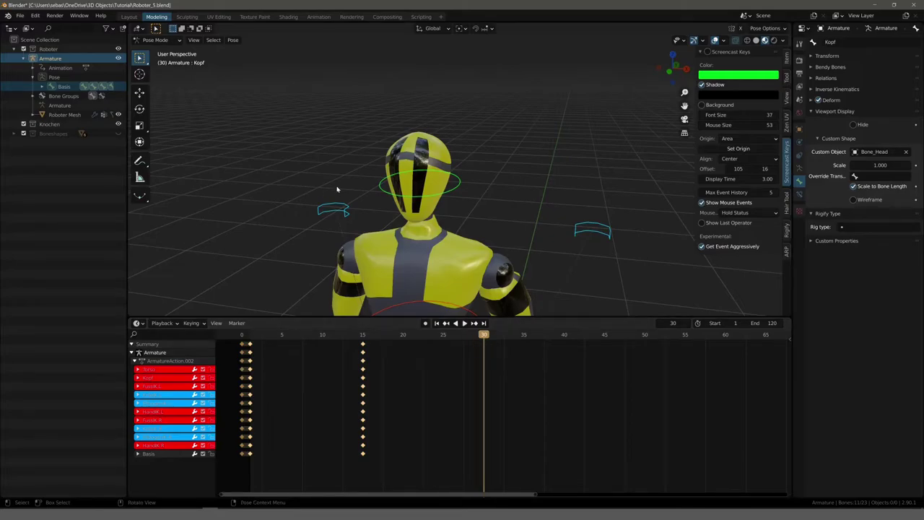
mouse_move(346, 187)
middle_down()
mouse_move(310, 169)
mouse_move(324, 202)
mouse_move(314, 205)
middle_up()
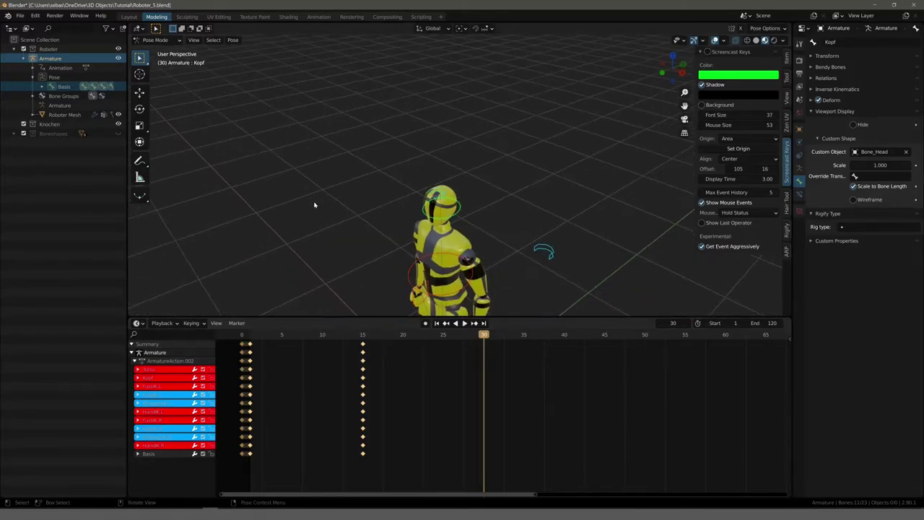
key(r)
key(z)
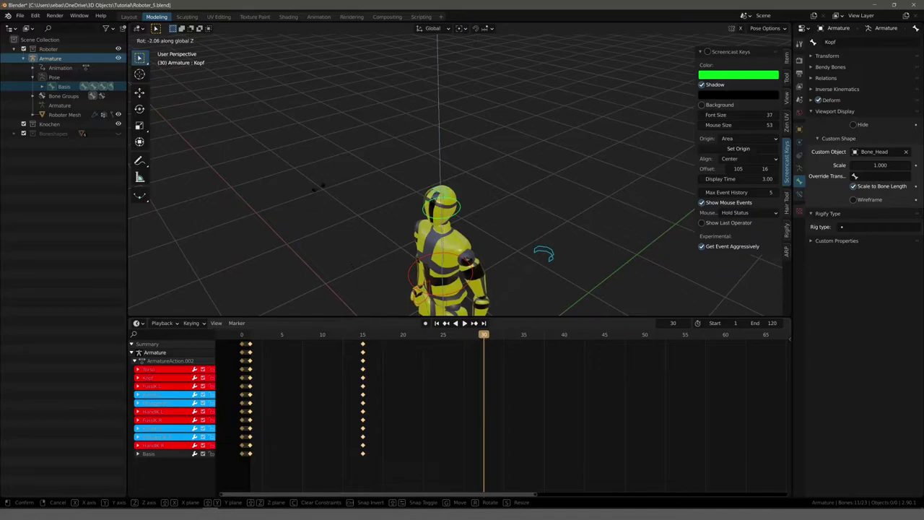
click(329, 175)
middle_drag(326, 192, 367, 225)
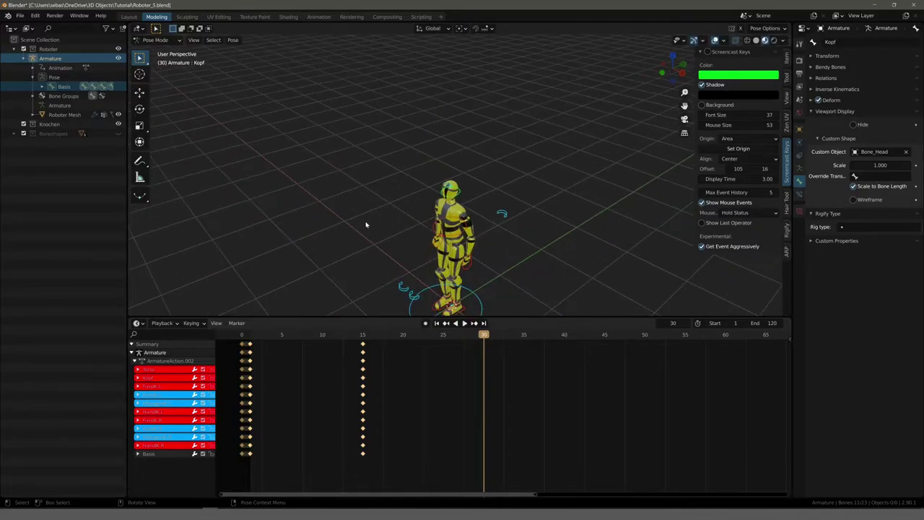
- Select only the Kopf head bone and turn it about the Z axis
click(363, 226)
click(442, 204)
scroll(364, 202, up, 2)
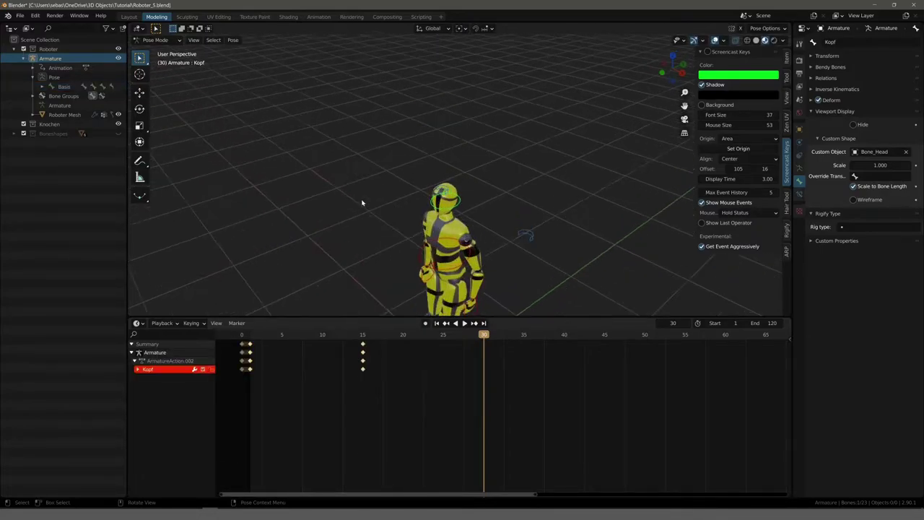
scroll(363, 202, up, 3)
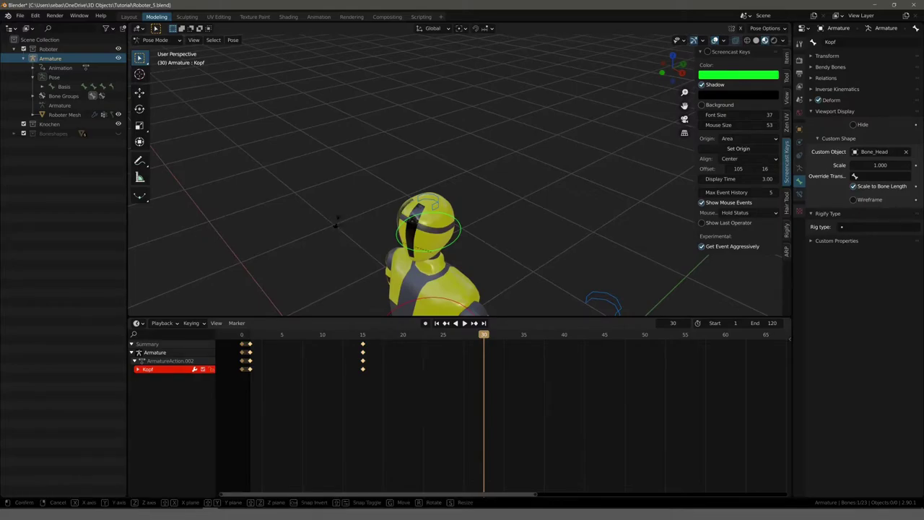
key(r)
key(z)
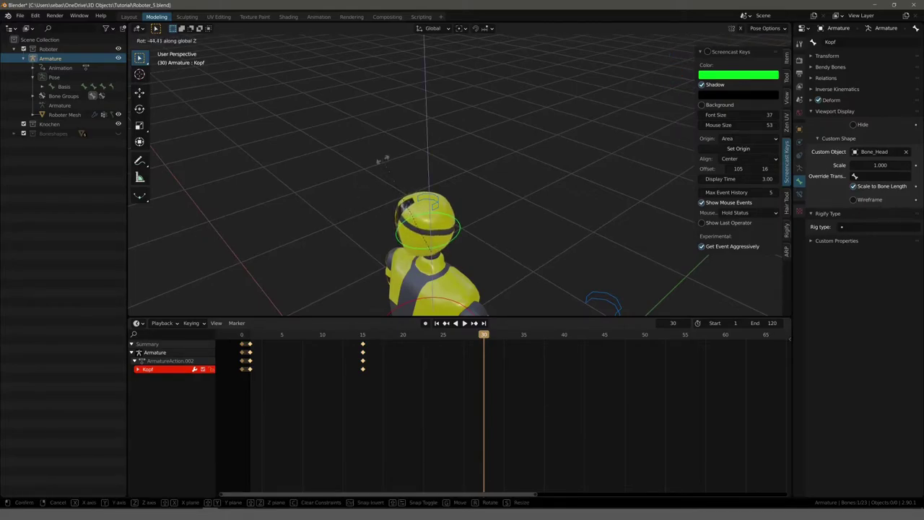
click(378, 168)
- Refine the head turn and key its rotation at frame 30
mouse_move(339, 165)
middle_down()
mouse_move(325, 169)
mouse_move(394, 177)
mouse_move(404, 190)
mouse_move(367, 195)
middle_up()
key(r)
click(323, 169)
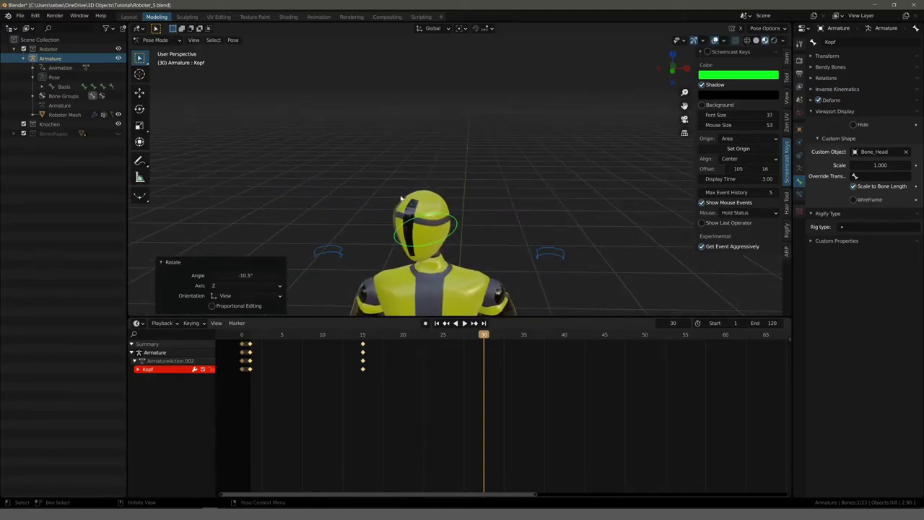
key(i)
click(385, 188)
scroll(524, 306, down, 5)
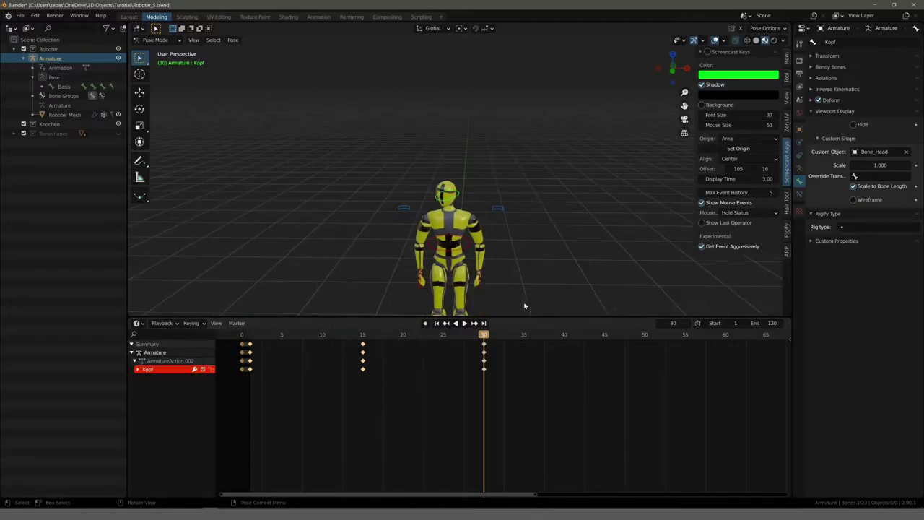
- Move to frame 57 and make a first rotation of the head bone
mouse_move(484, 338)
mouse_down()
mouse_move(718, 335)
mouse_move(694, 335)
mouse_move(701, 336)
mouse_up()
mouse_move(462, 217)
middle_down()
mouse_move(366, 224)
mouse_move(434, 253)
middle_up()
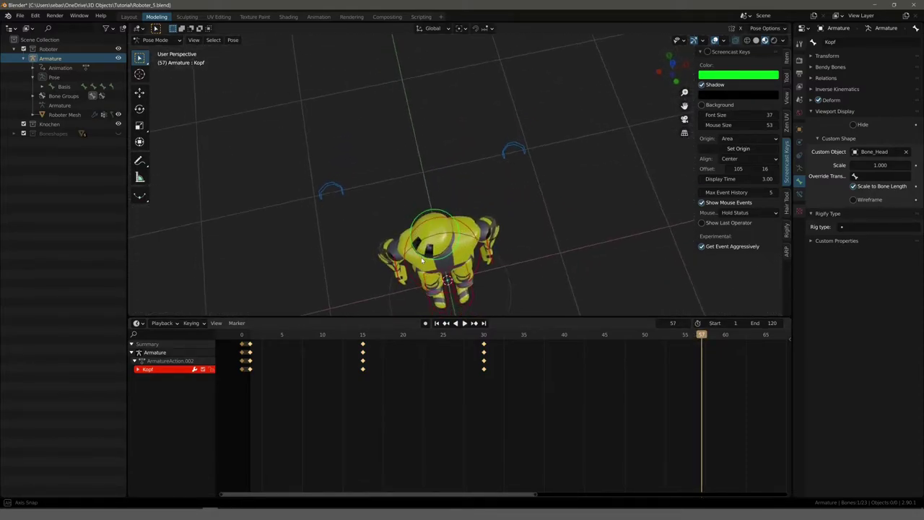
key(r)
click(484, 291)
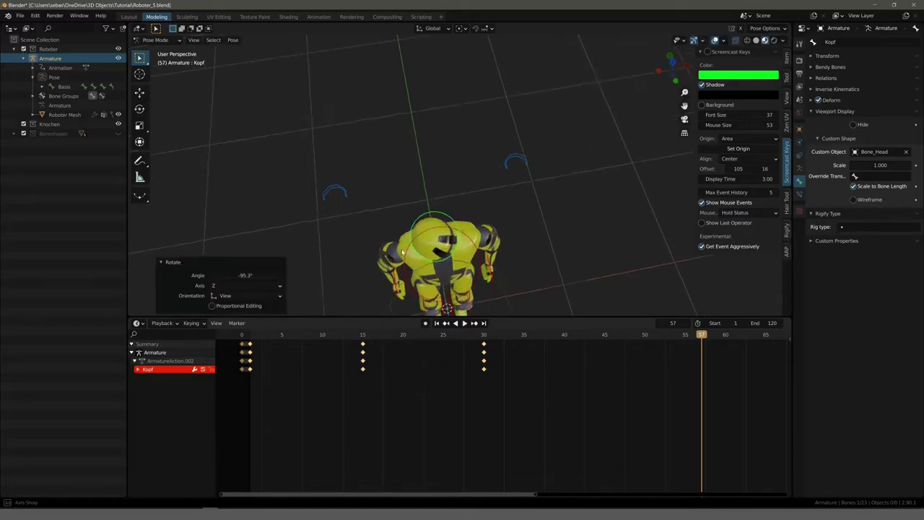
mouse_move(484, 291)
middle_down()
mouse_move(372, 183)
mouse_move(386, 189)
mouse_move(366, 223)
mouse_move(355, 211)
mouse_move(354, 195)
mouse_move(391, 202)
middle_up()
- Turn the head 17° and key its rotation at frame 57
key(r)
click(329, 186)
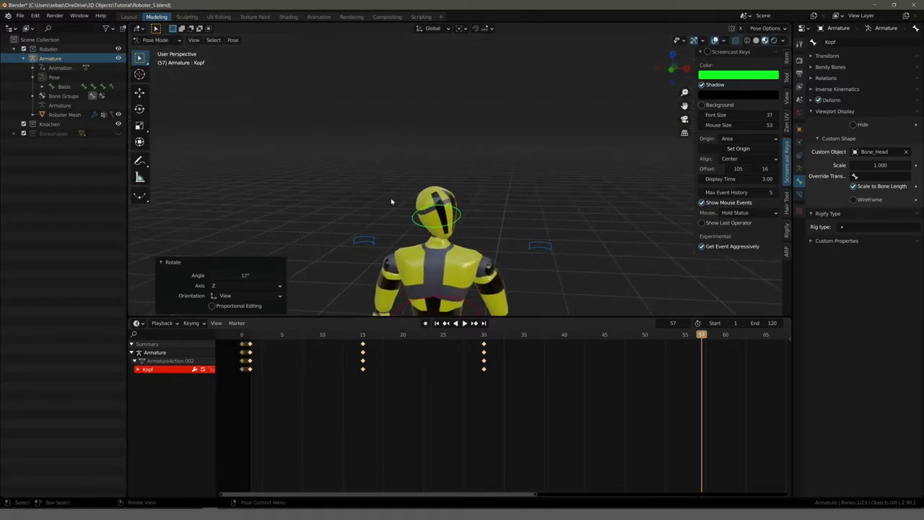
key(i)
click(458, 219)
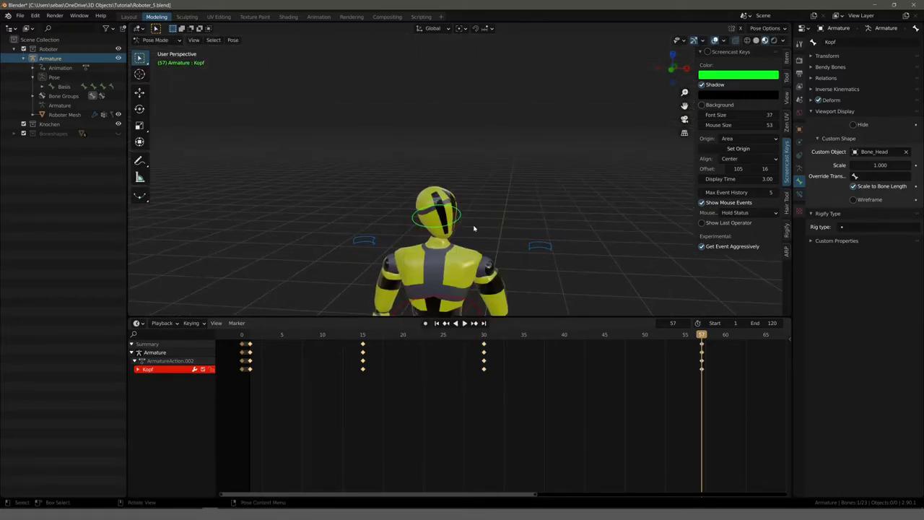
scroll(609, 380, down, 2)
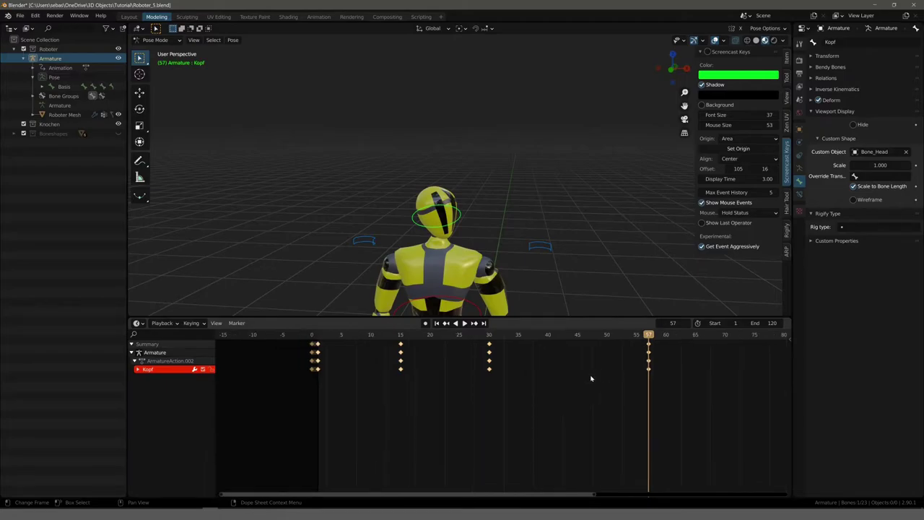
- Duplicate the frame-0 keys and place the copies at frame 120
scroll(591, 378, down, 2)
scroll(596, 378, down, 1)
middle_drag(596, 377, 506, 388)
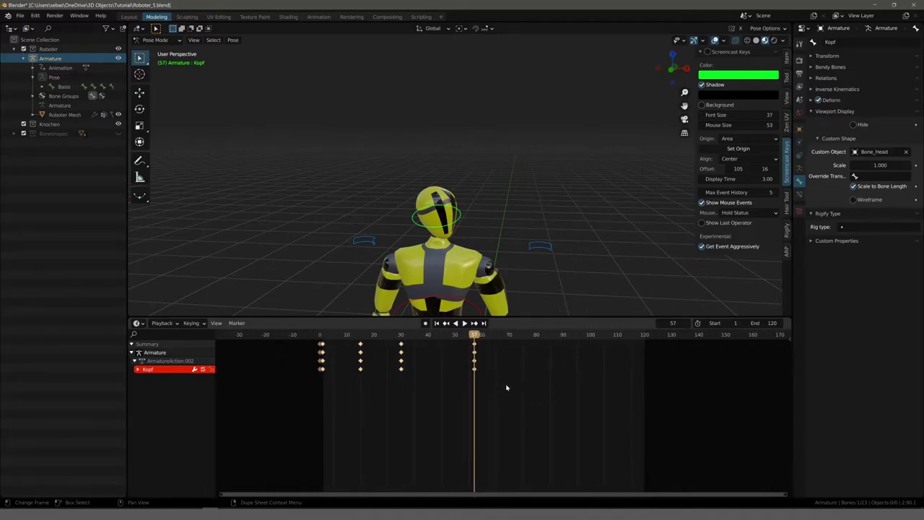
scroll(506, 388, up, 1)
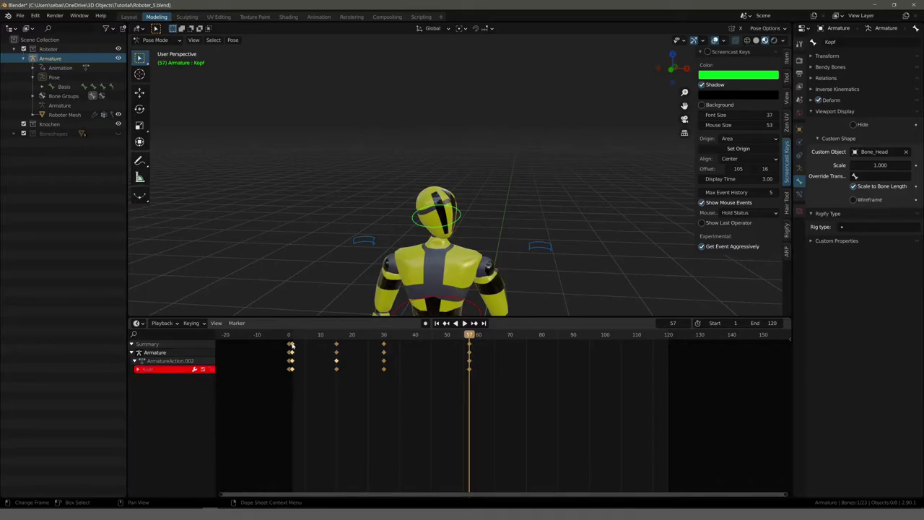
key(shift+d)
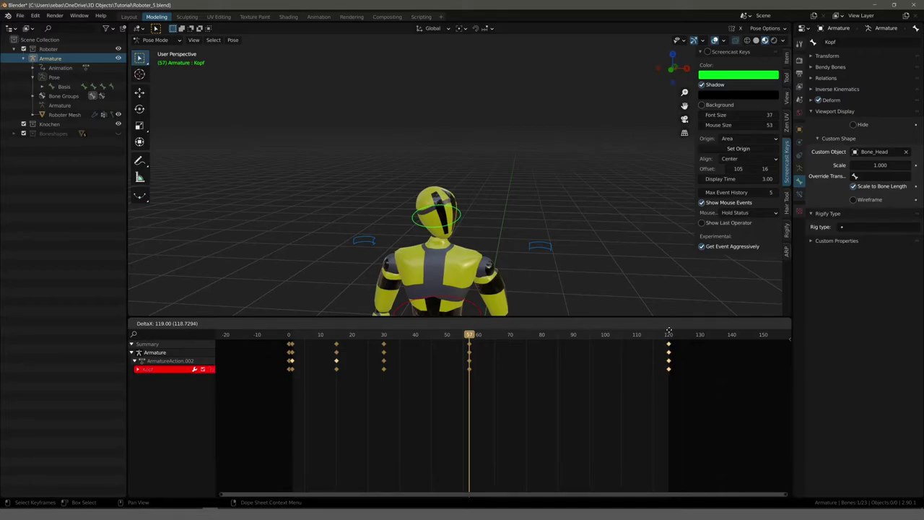
click(671, 332)
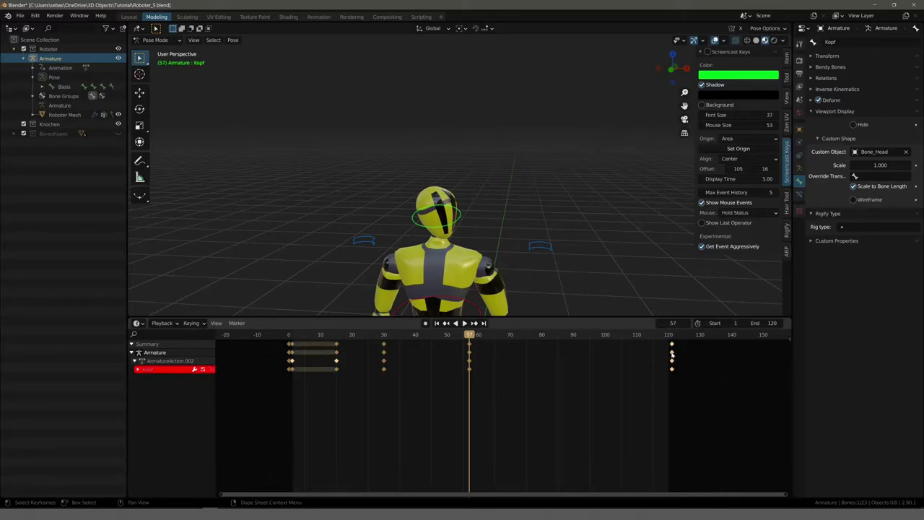
- Pan the dope sheet and frame all keys to inspect the frame-120 copies
scroll(672, 346, up, 3)
middle_drag(701, 366, 546, 381)
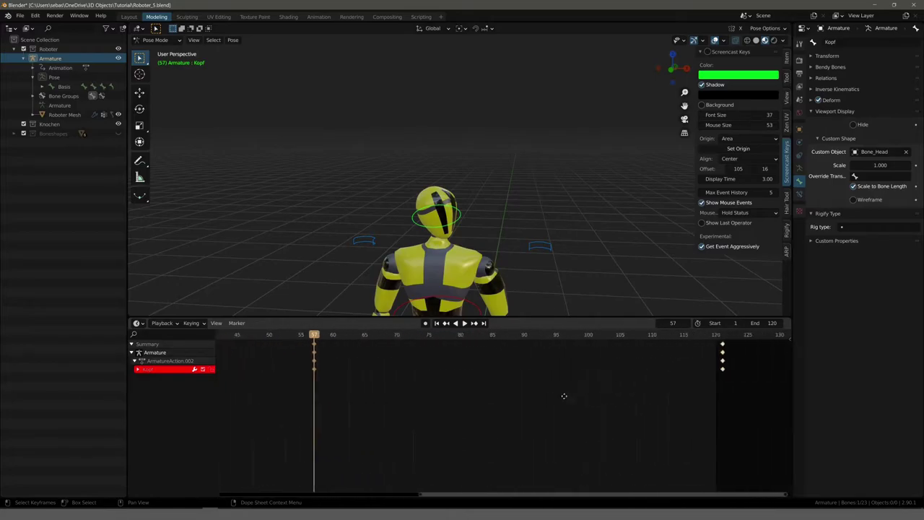
scroll(547, 380, up, 2)
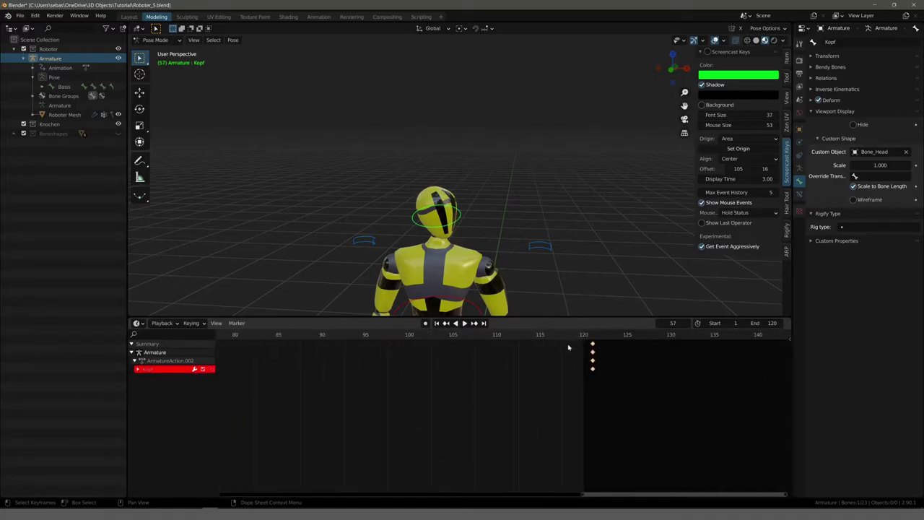
scroll(498, 364, up, 2)
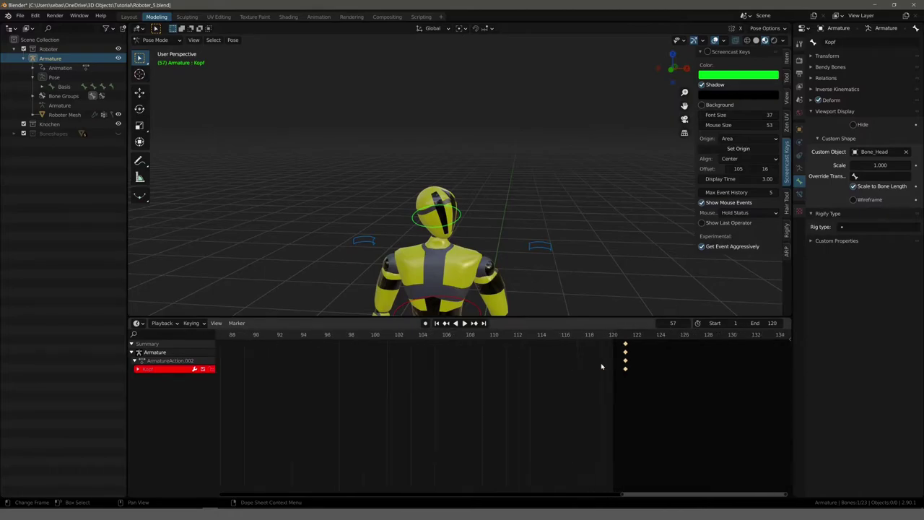
middle_drag(600, 367, 520, 366)
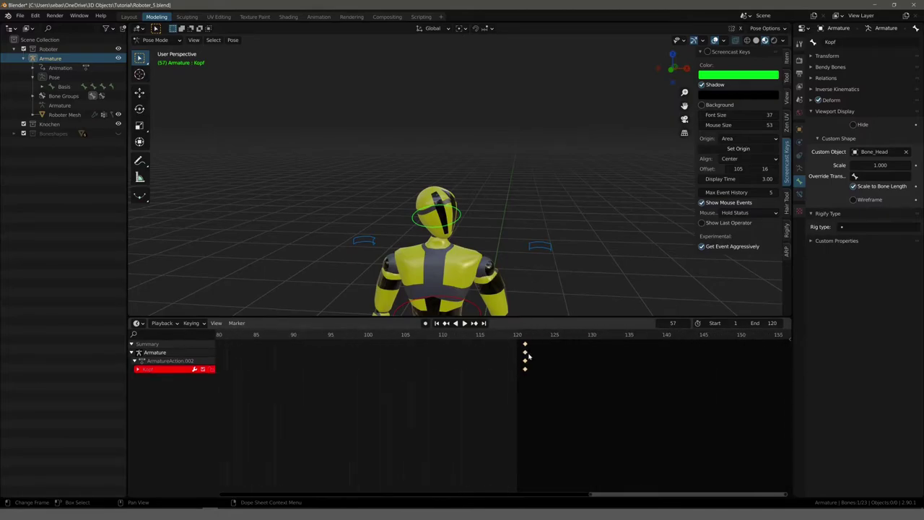
key(Home)
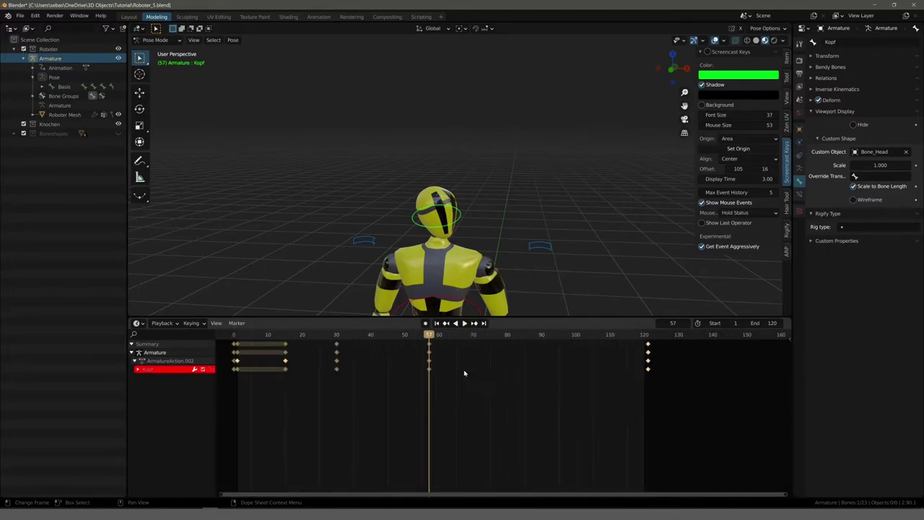
middle_drag(465, 373, 482, 395)
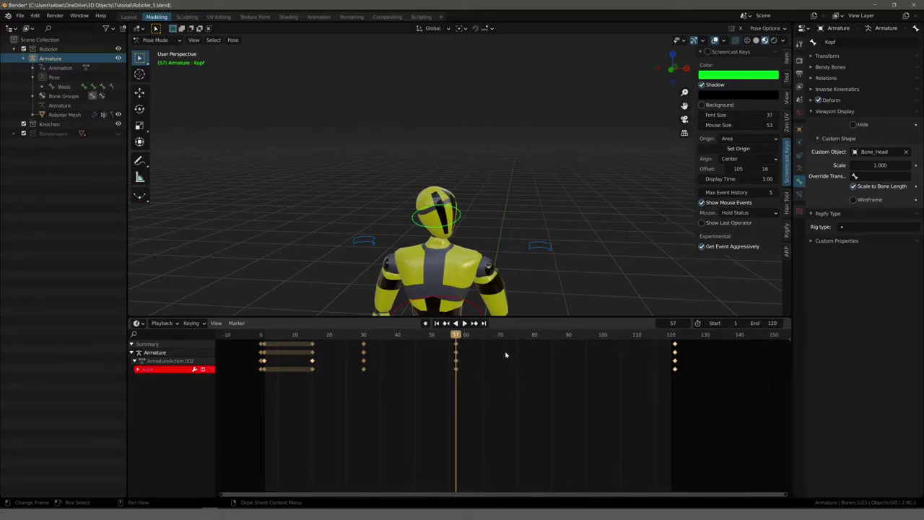
- Turn the head slightly at a later frame and key its rotation at frame 93
key(Home)
key(ctrl+shift+space)
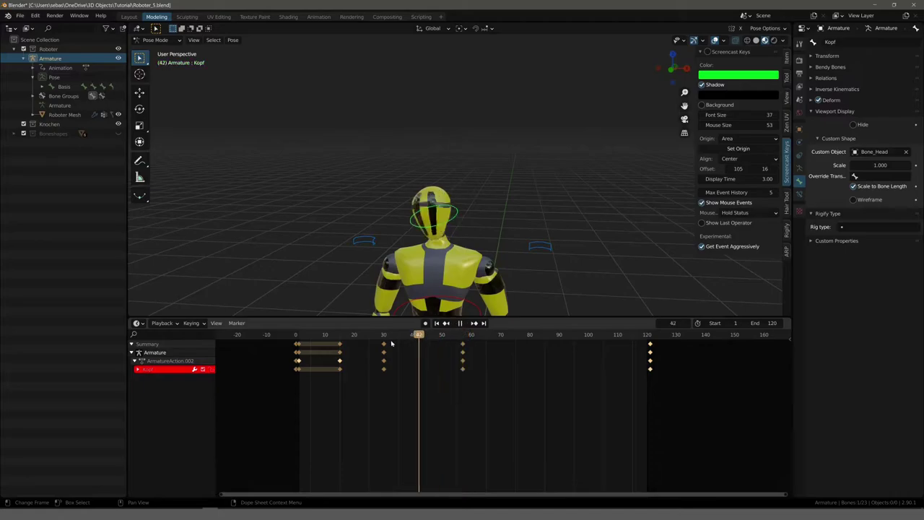
key(shift+Left)
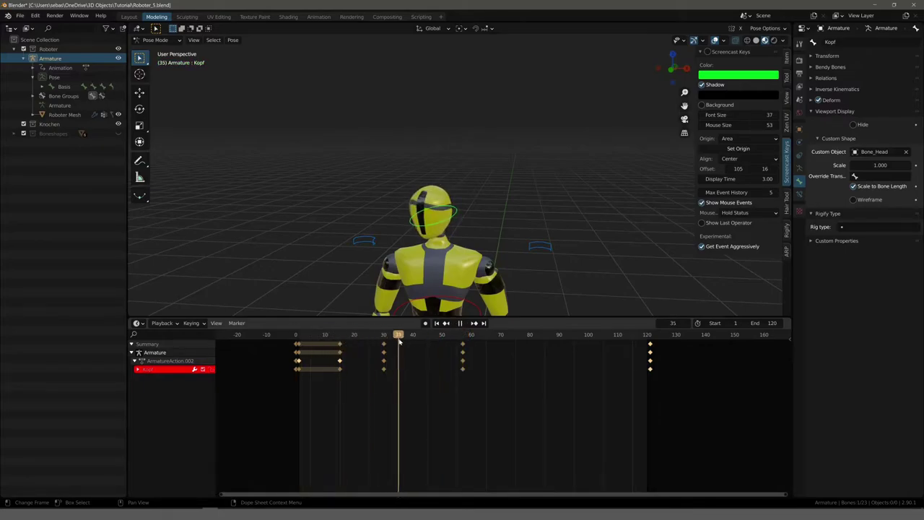
mouse_move(399, 342)
mouse_down()
mouse_move(652, 339)
mouse_move(553, 339)
mouse_move(569, 343)
mouse_up()
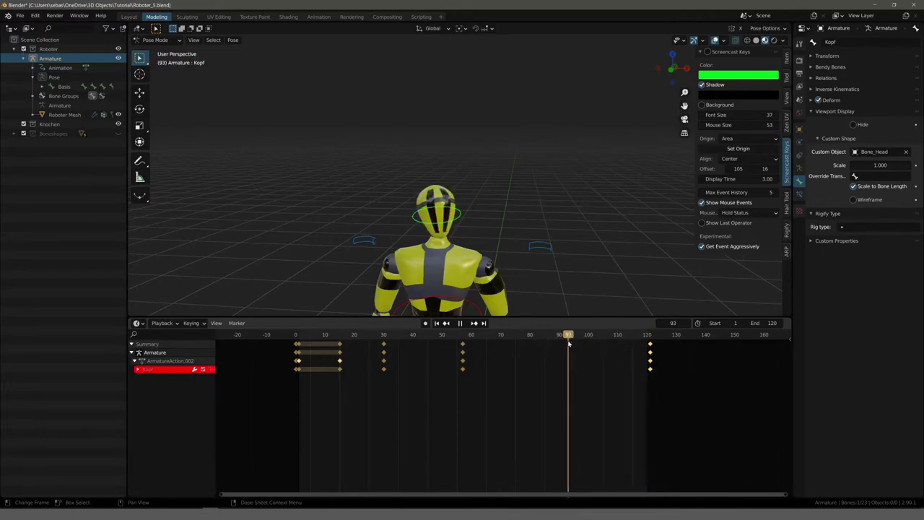
key(r)
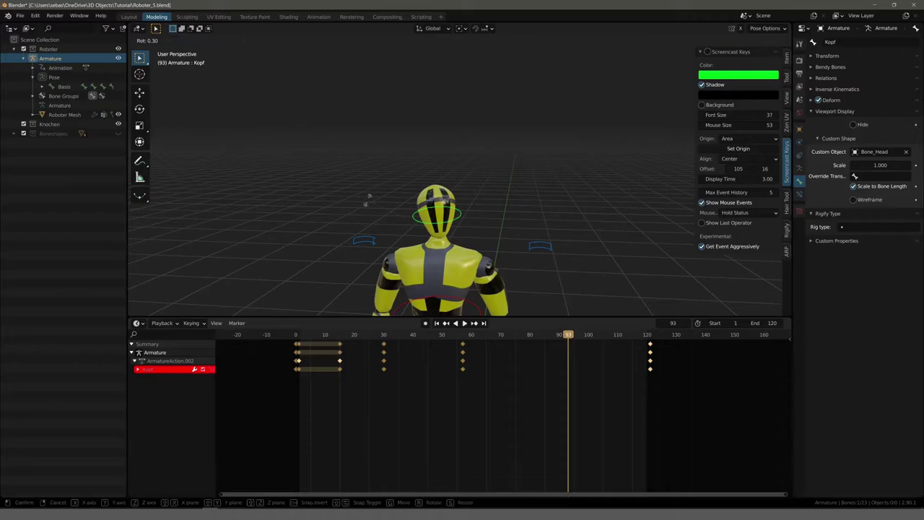
click(383, 195)
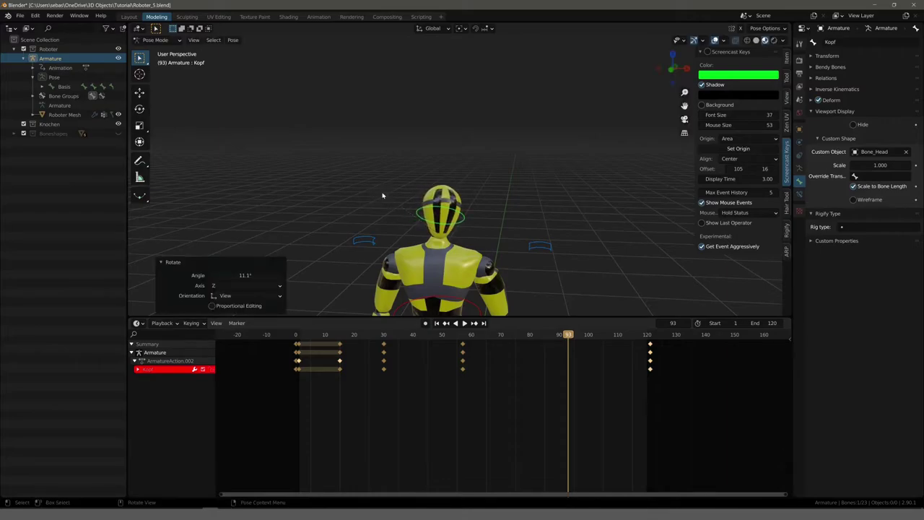
key(i)
click(495, 221)
- Play and scrub the animation to preview the head motion from several angles
key(space)
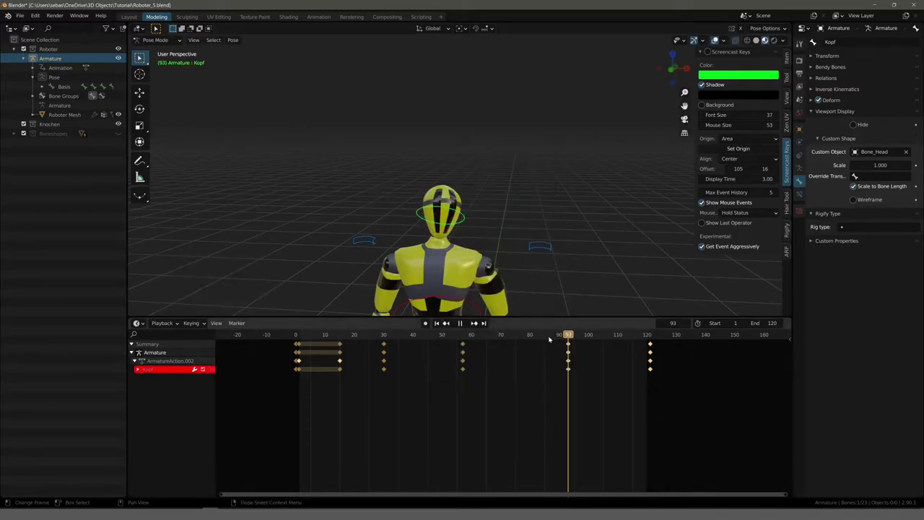
mouse_move(549, 340)
mouse_down()
mouse_move(441, 337)
mouse_move(636, 336)
mouse_up()
key(space)
key(space)
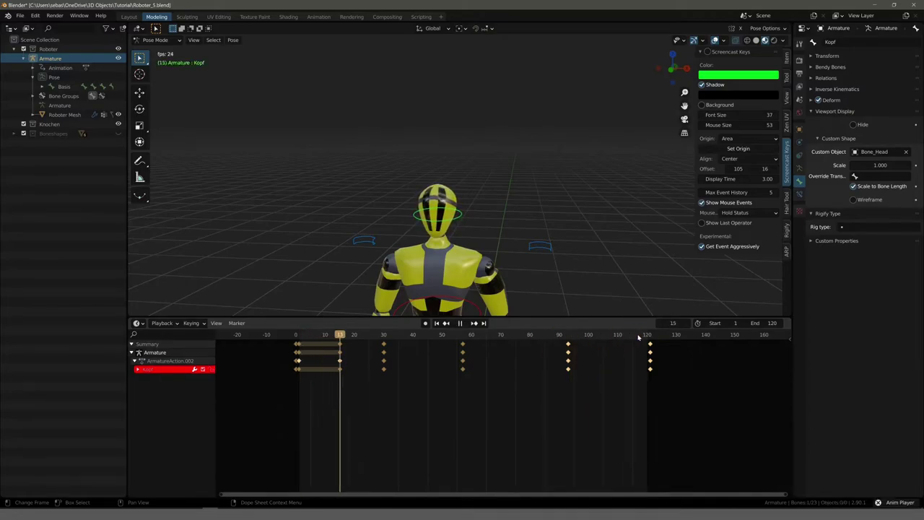
mouse_move(328, 276)
middle_down()
mouse_move(299, 258)
mouse_move(356, 262)
mouse_move(292, 258)
mouse_move(295, 8)
mouse_move(319, 159)
mouse_move(344, 120)
middle_up()
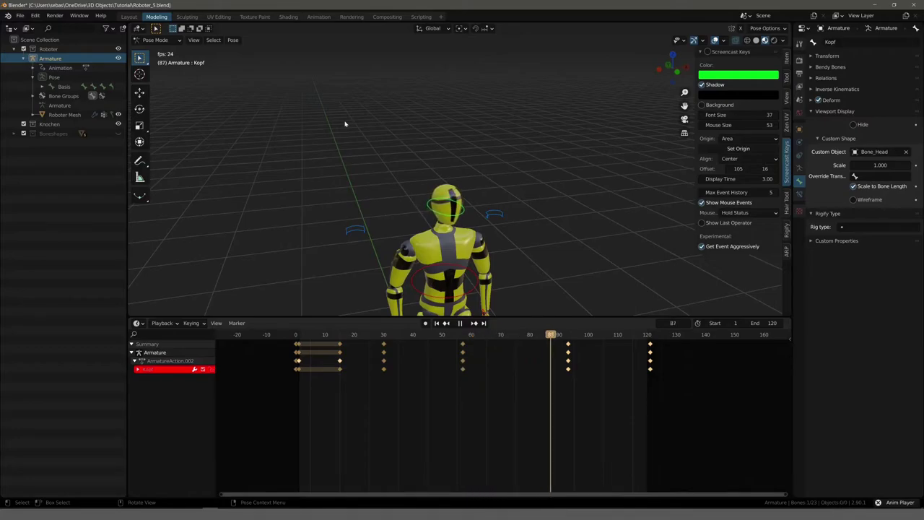
key(space)
key(space)
mouse_move(591, 336)
mouse_down()
mouse_move(330, 337)
mouse_move(588, 337)
mouse_move(469, 344)
mouse_move(571, 337)
mouse_move(486, 337)
mouse_up()
key(space)
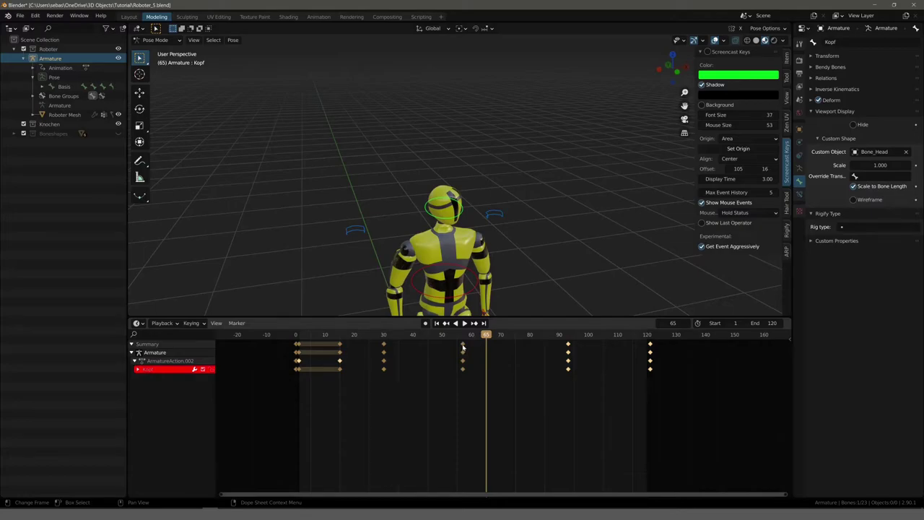
- Copy the head's frame-57 key to around frame 77 and preview the playback
click(463, 370)
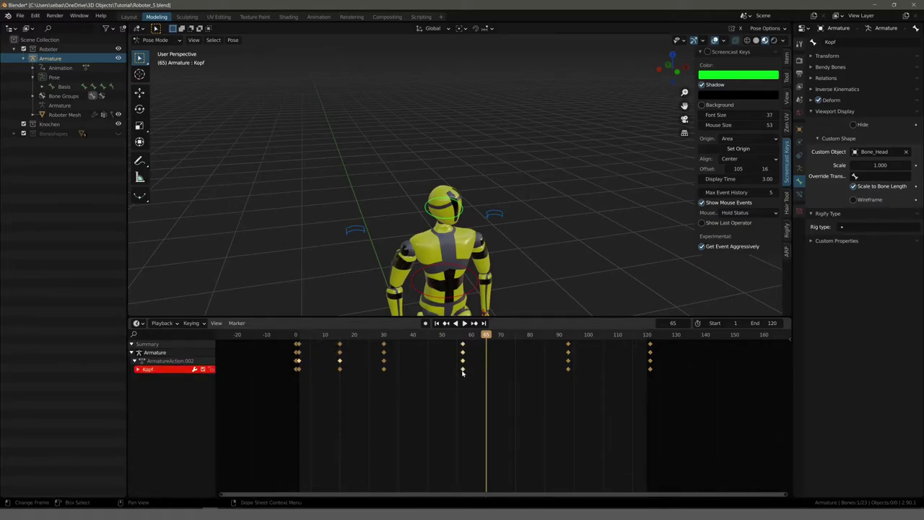
key(g)
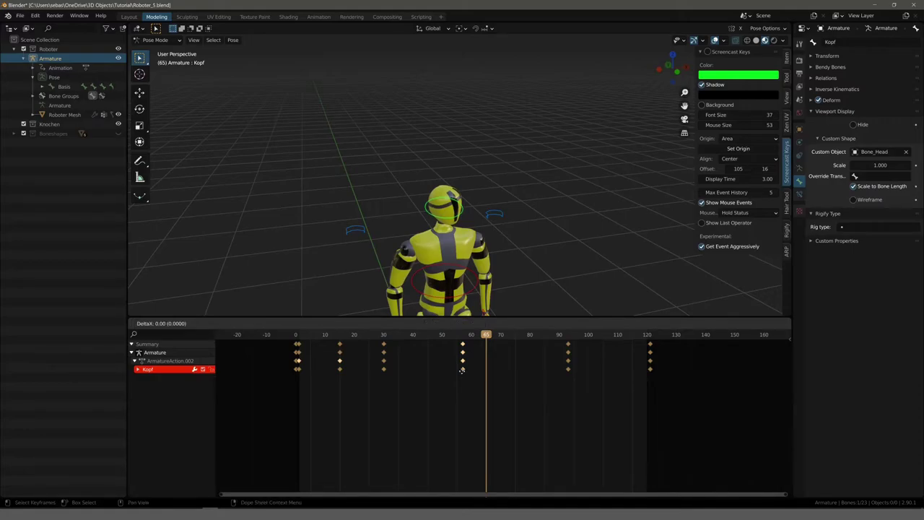
click(519, 371)
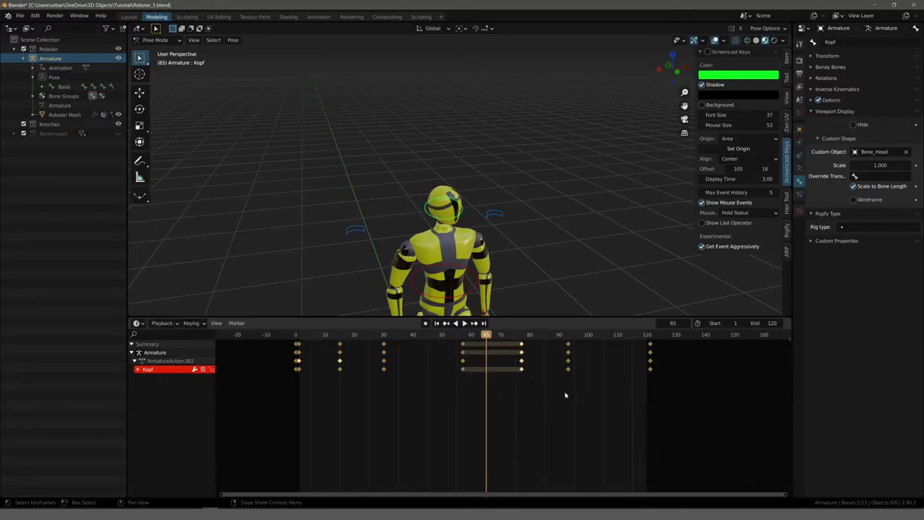
key(space)
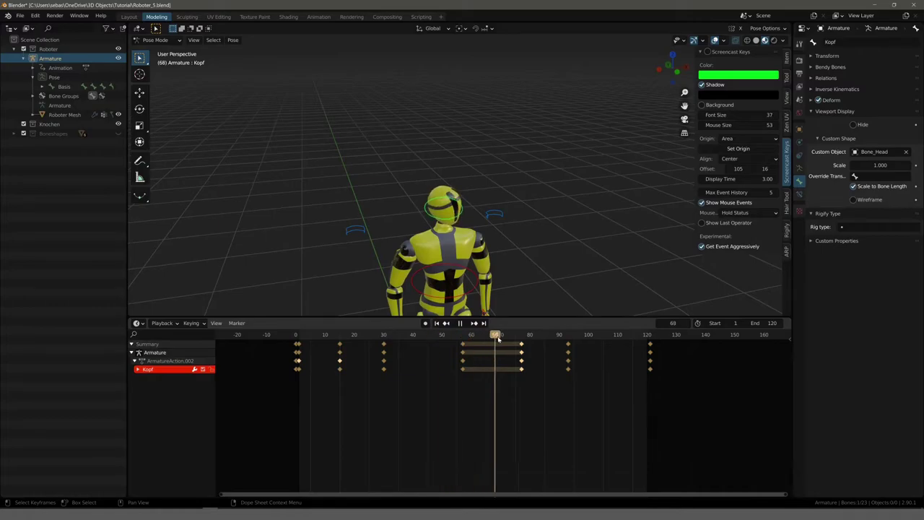
drag(433, 339, 583, 345)
click(482, 334)
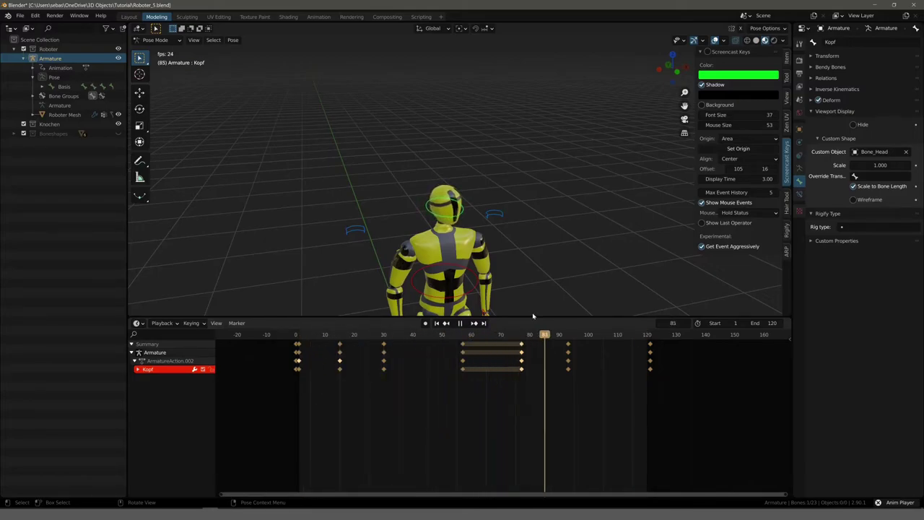
- Orbit to a frontal view, select the HandIK.R control and return to frame 1
middle_drag(535, 239, 438, 238)
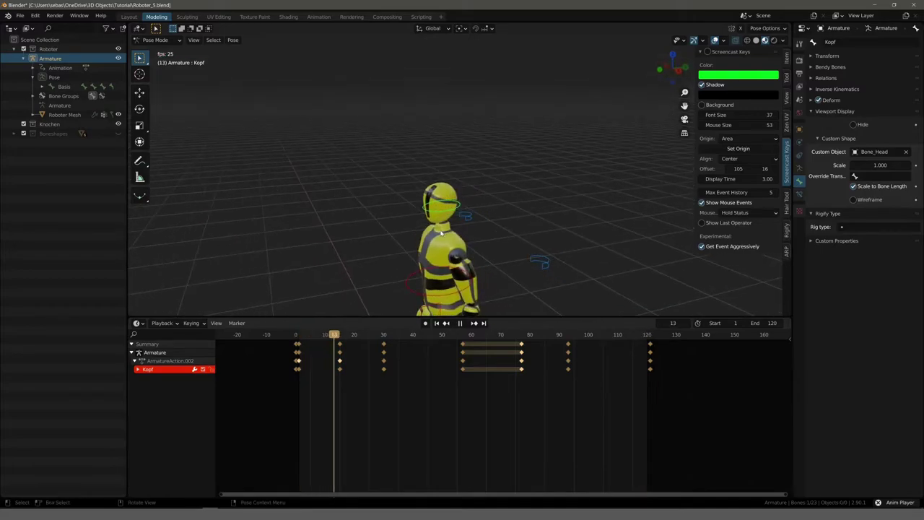
key(space)
scroll(346, 201, up, 3)
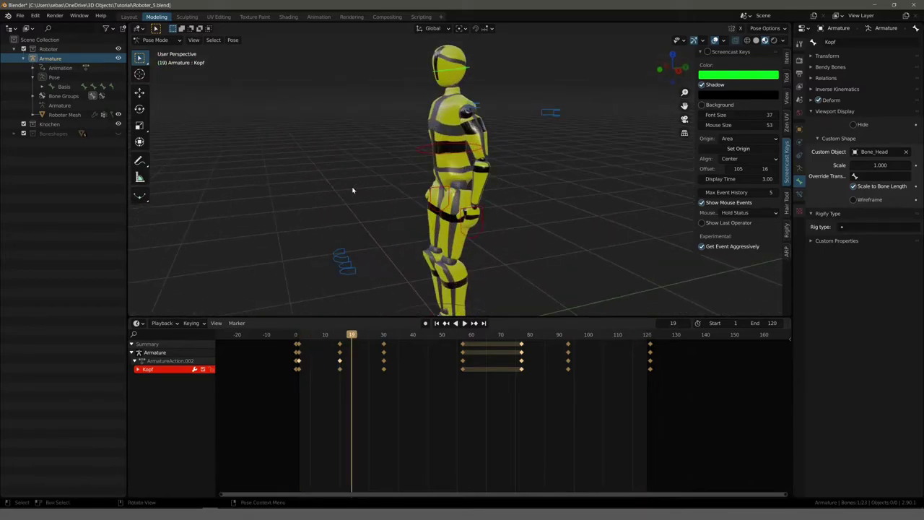
mouse_move(353, 190)
middle_down()
mouse_move(386, 187)
mouse_move(373, 200)
mouse_move(413, 208)
mouse_move(288, 226)
mouse_move(295, 243)
mouse_move(339, 198)
mouse_move(347, 239)
middle_up()
click(415, 210)
mouse_move(346, 339)
mouse_down()
mouse_move(299, 337)
mouse_move(398, 336)
mouse_move(373, 336)
mouse_move(384, 336)
mouse_up()
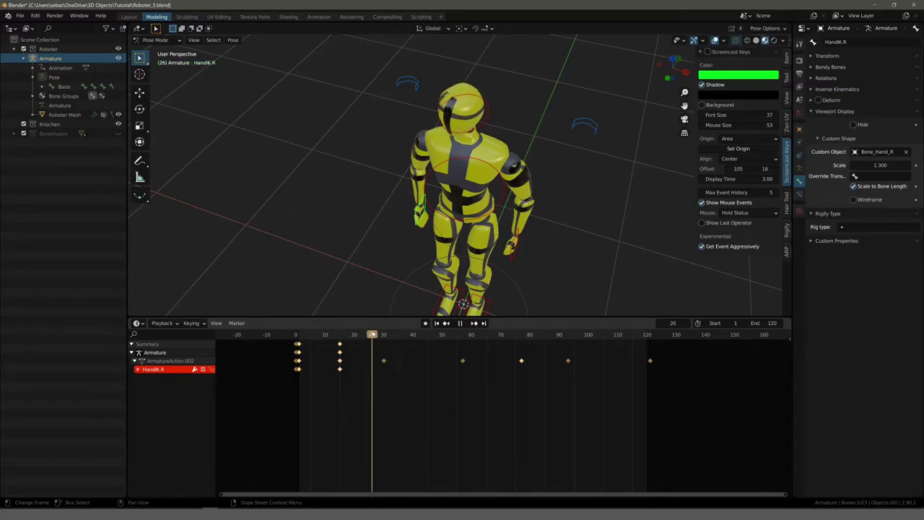
- Twist the torso -12.2° about Z at frame 30 and key its rotation
mouse_move(340, 217)
middle_down()
mouse_move(353, 256)
mouse_move(342, 217)
middle_up()
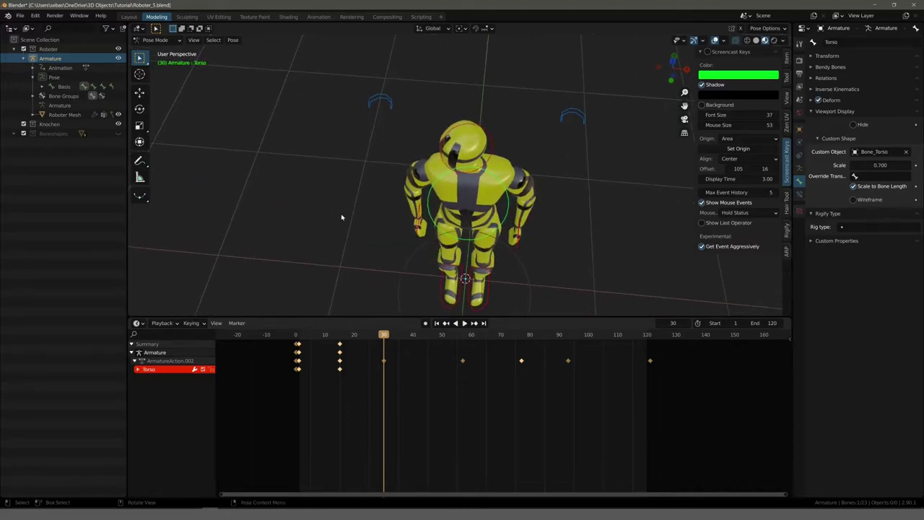
key(r)
key(z)
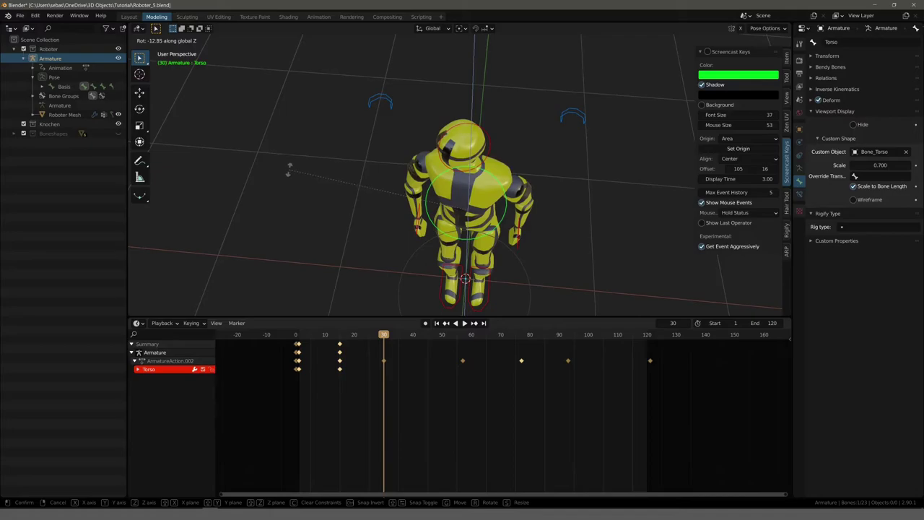
click(291, 174)
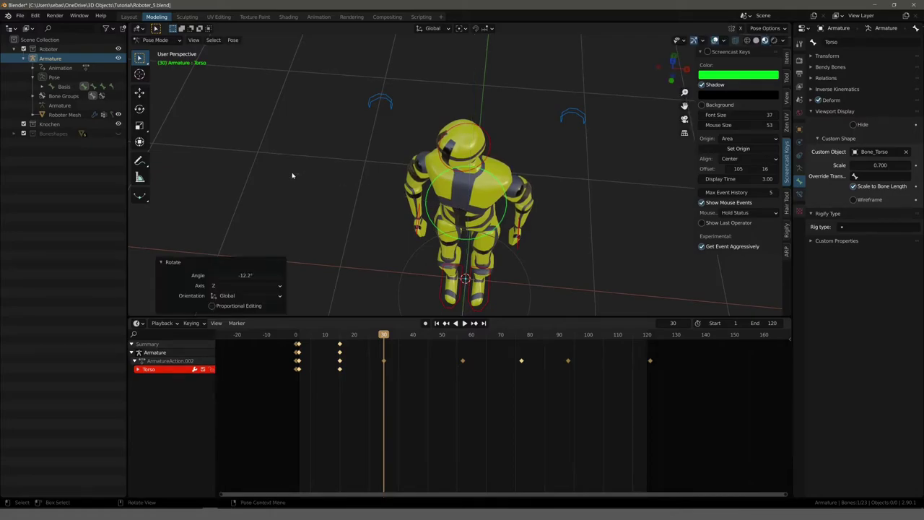
key(i)
click(394, 220)
key(space)
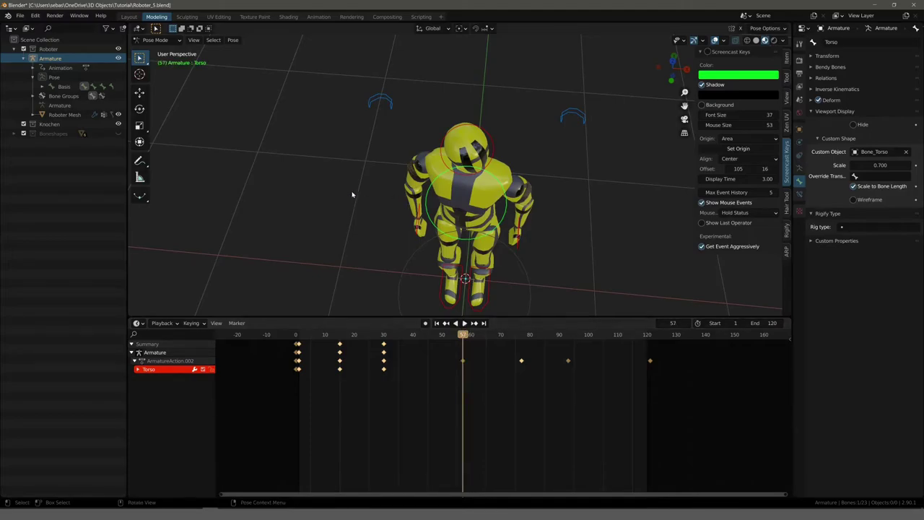
- Twist the torso 22.2° about Z at frame 57, key it, and review the timeline
key(r)
key(z)
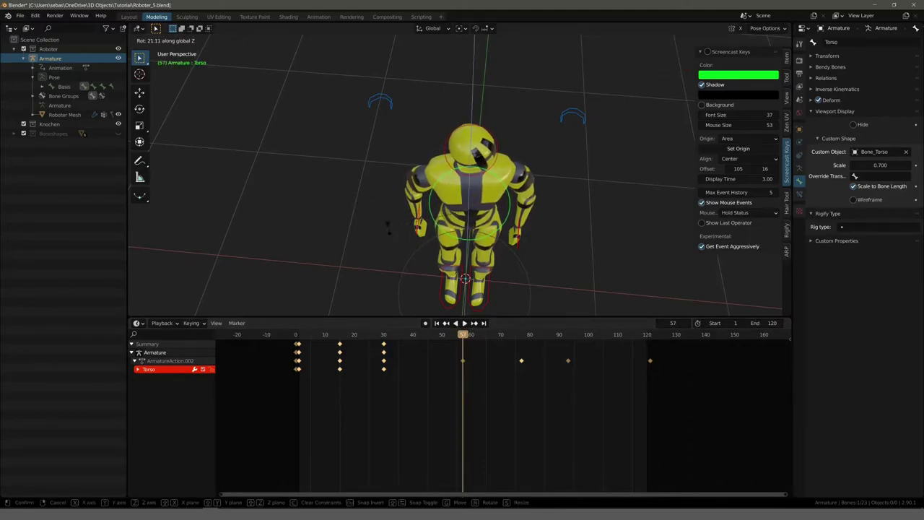
click(388, 226)
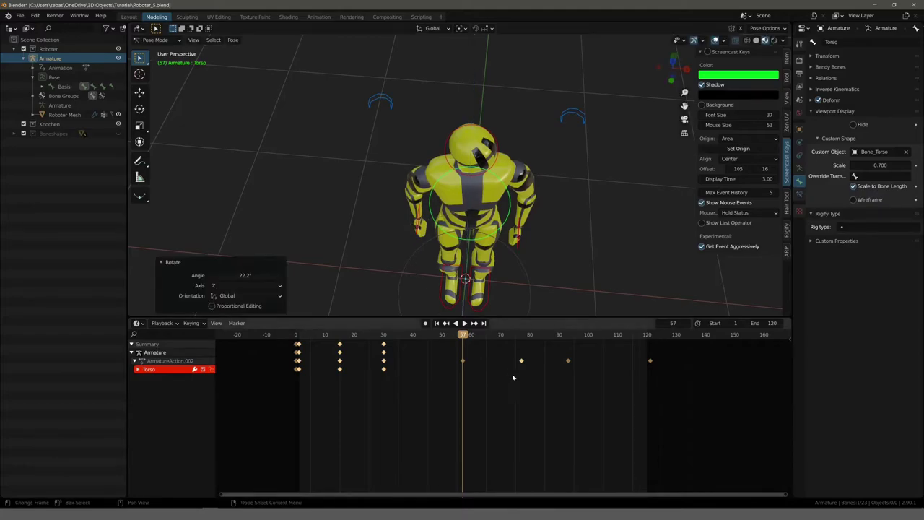
key(i)
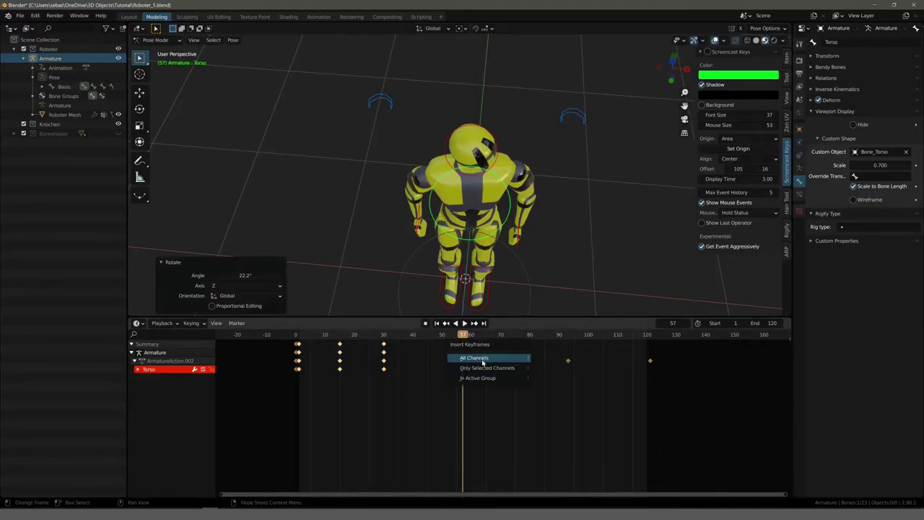
click(484, 363)
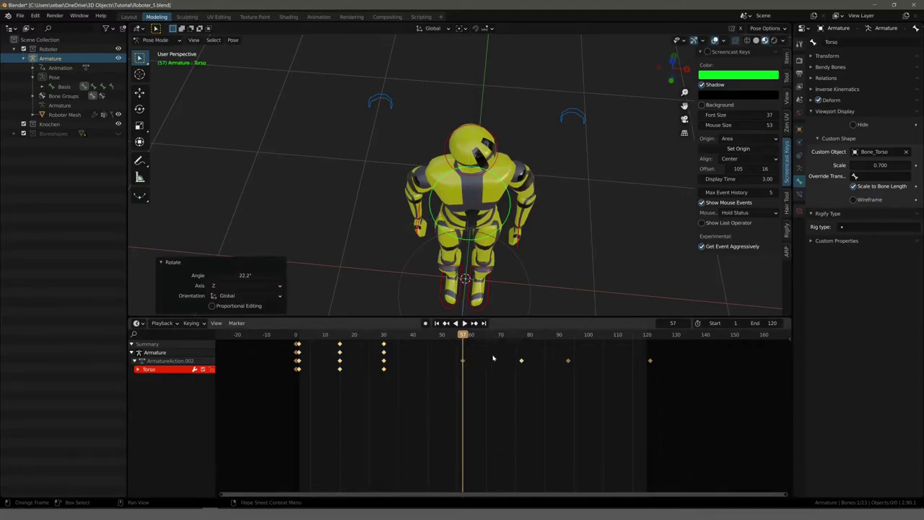
key(i)
click(431, 209)
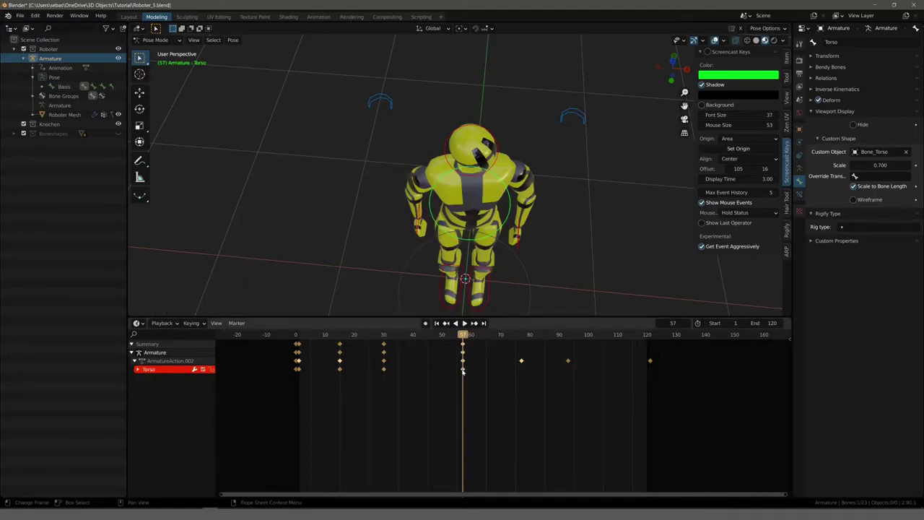
drag(463, 369, 523, 375)
mouse_move(489, 338)
mouse_down()
mouse_move(629, 350)
mouse_move(510, 350)
mouse_move(649, 351)
mouse_up()
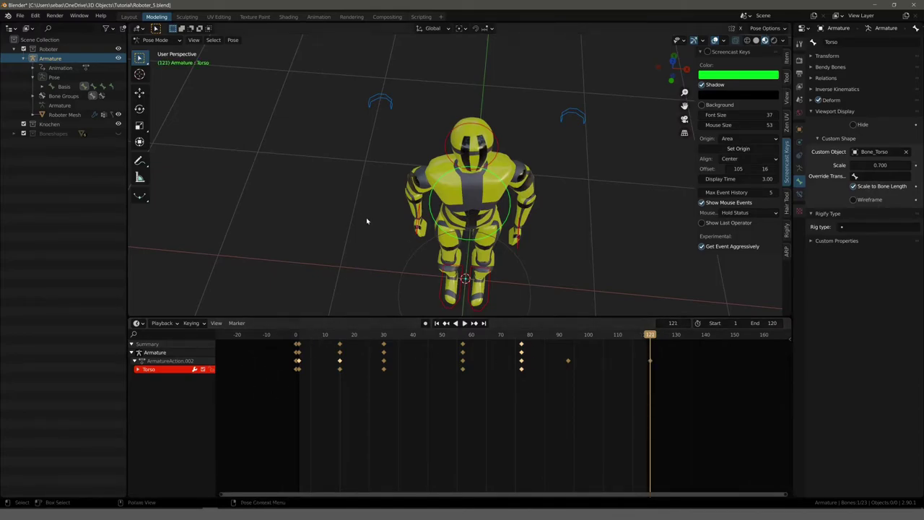
- Copy every bone's frame-0 keyframes to frame 120 in the Dope Sheet
key(a)
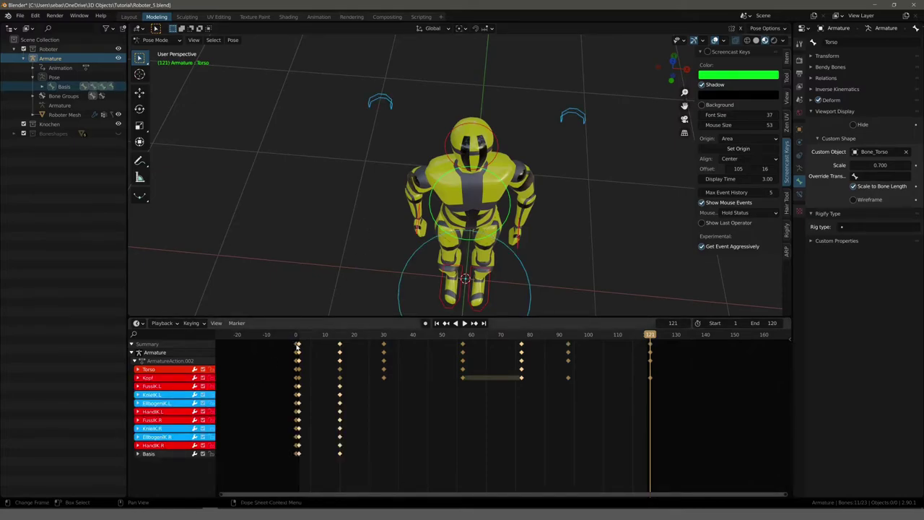
click(299, 346)
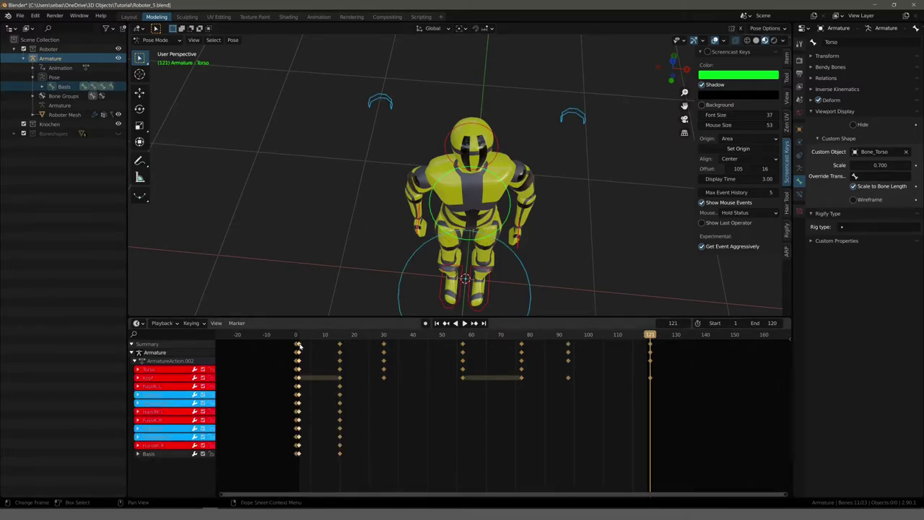
key(g)
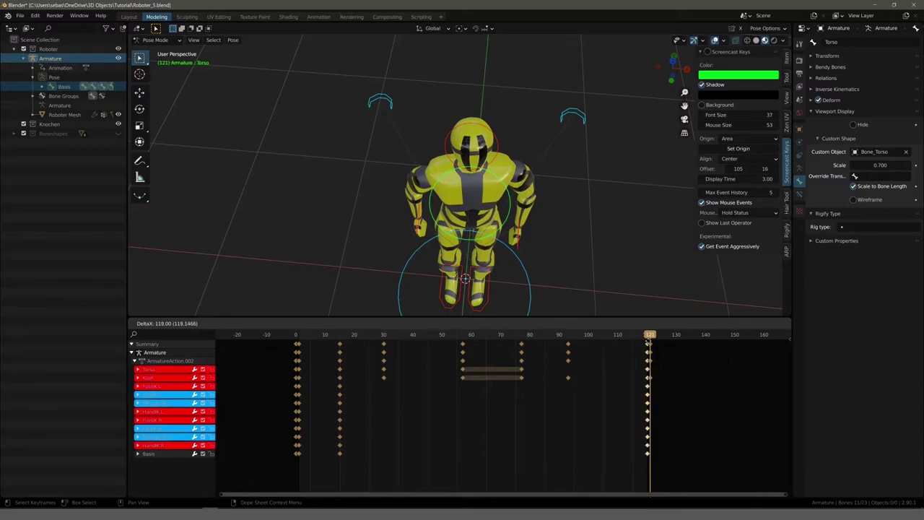
click(651, 345)
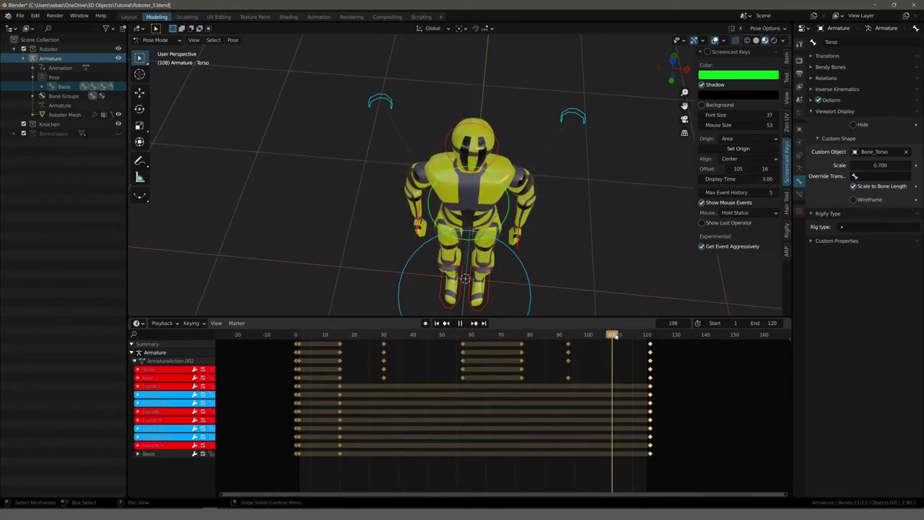
- Return to the animation start and play the looping walk from a level front view
click(424, 333)
drag(425, 329, 289, 323)
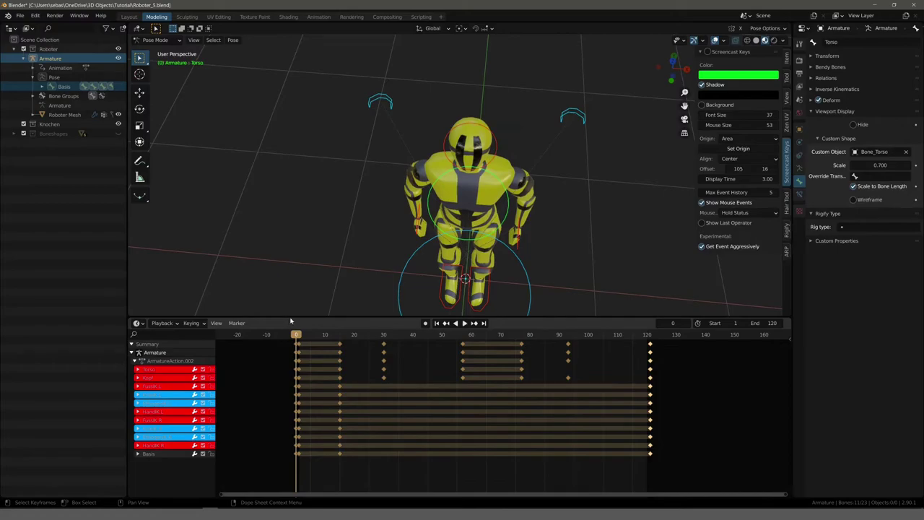
mouse_move(292, 310)
middle_down()
mouse_move(365, 180)
mouse_move(330, 161)
mouse_move(361, 153)
mouse_move(343, 193)
mouse_move(313, 190)
middle_up()
key(space)
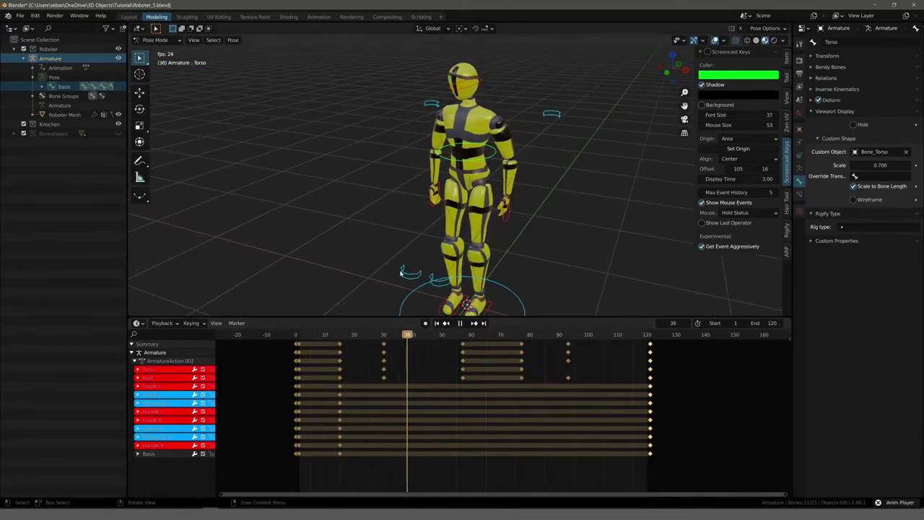
key(space)
- Stop playback at frame 30 and select the right hand control HandIK.R
middle_drag(401, 272, 376, 246)
drag(423, 334, 296, 337)
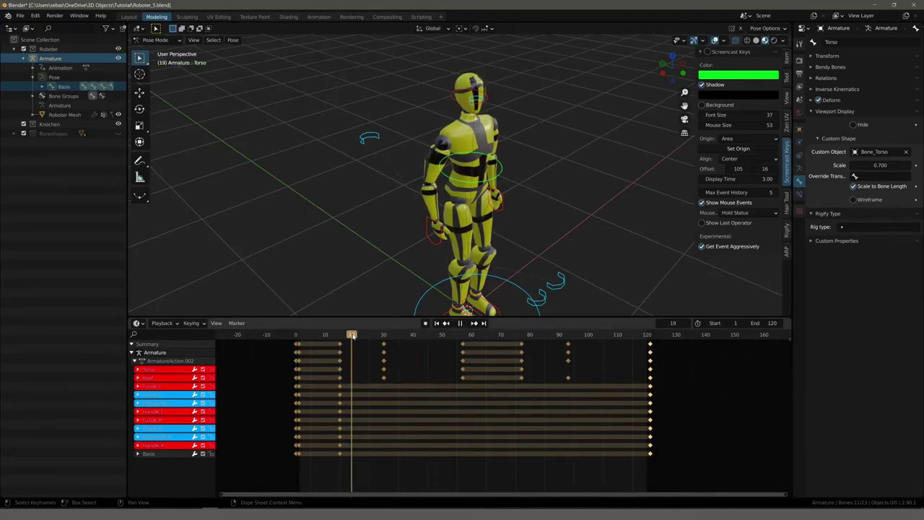
key(space)
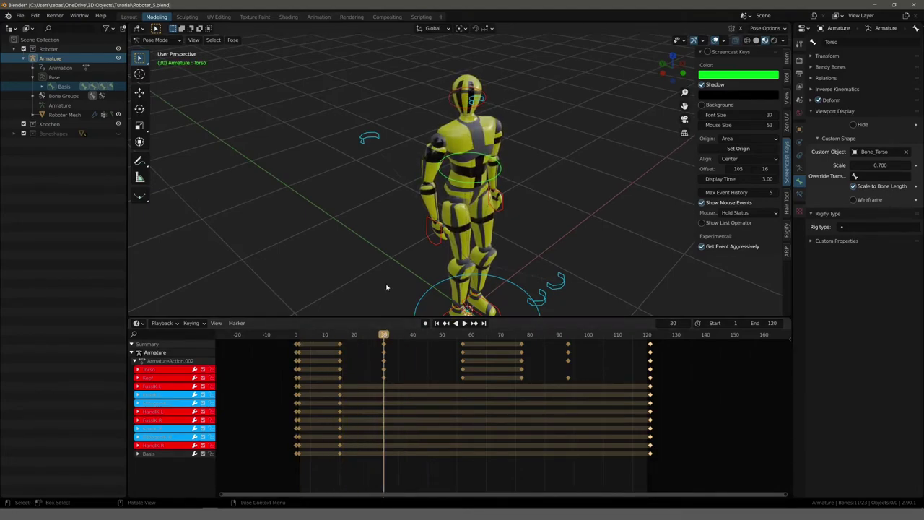
mouse_move(386, 286)
middle_down()
mouse_move(456, 266)
mouse_move(439, 264)
mouse_move(450, 294)
mouse_move(477, 294)
mouse_move(453, 262)
mouse_move(374, 212)
middle_up()
click(453, 265)
- From top view, reposition HandIK.R and HandIK.L and key their location at frame 30
key(KP_7)
scroll(412, 282, up, 5)
key(g)
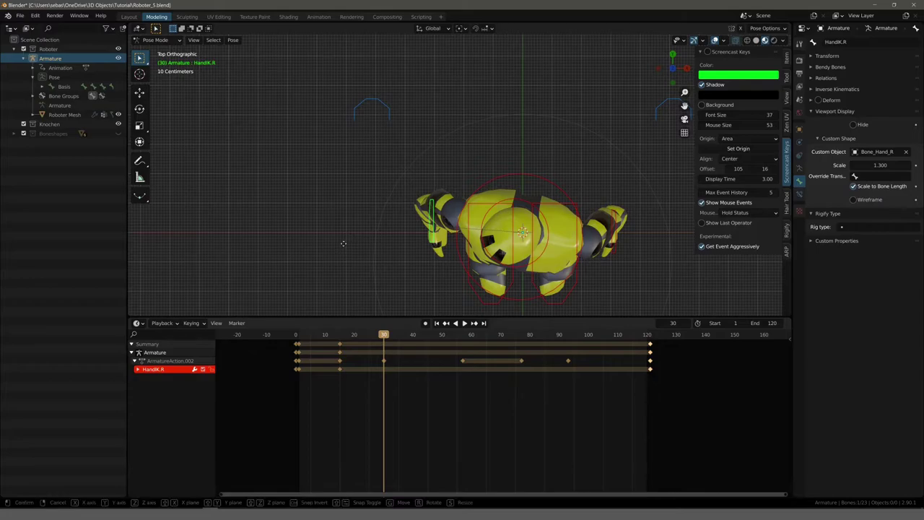
click(340, 223)
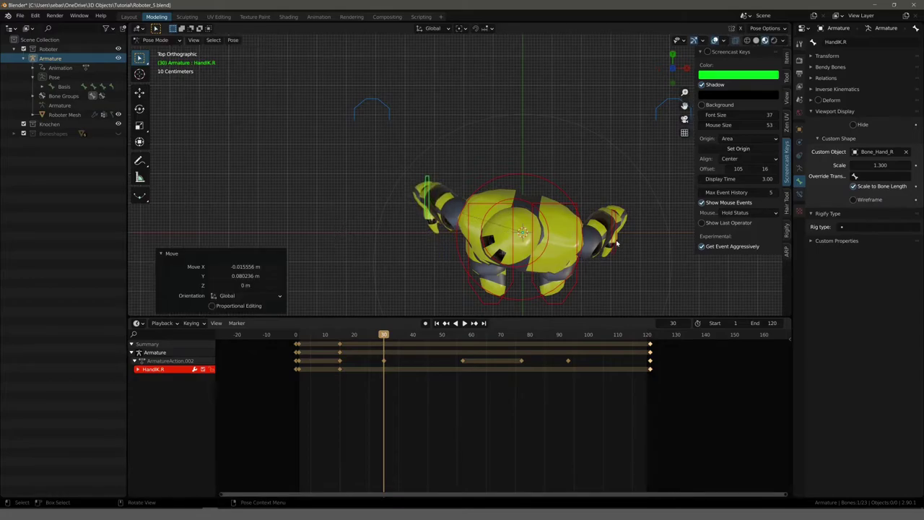
click(616, 238)
key(g)
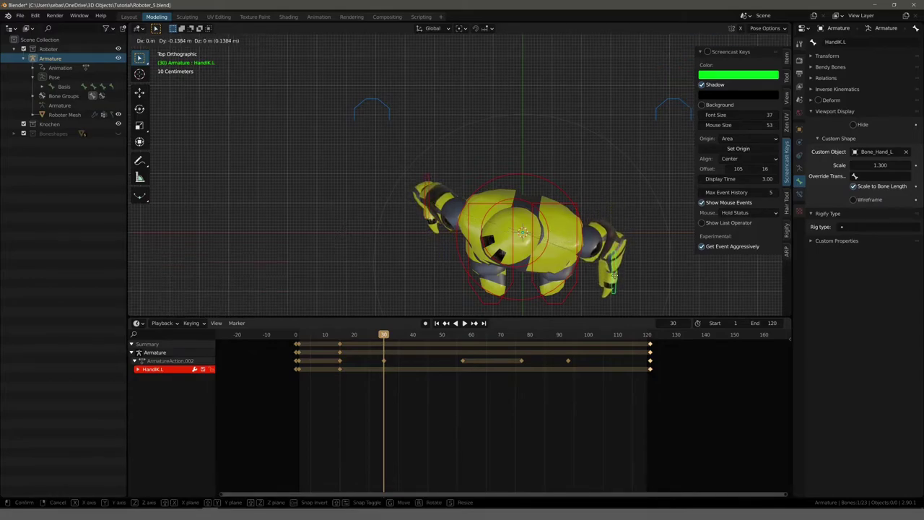
click(611, 286)
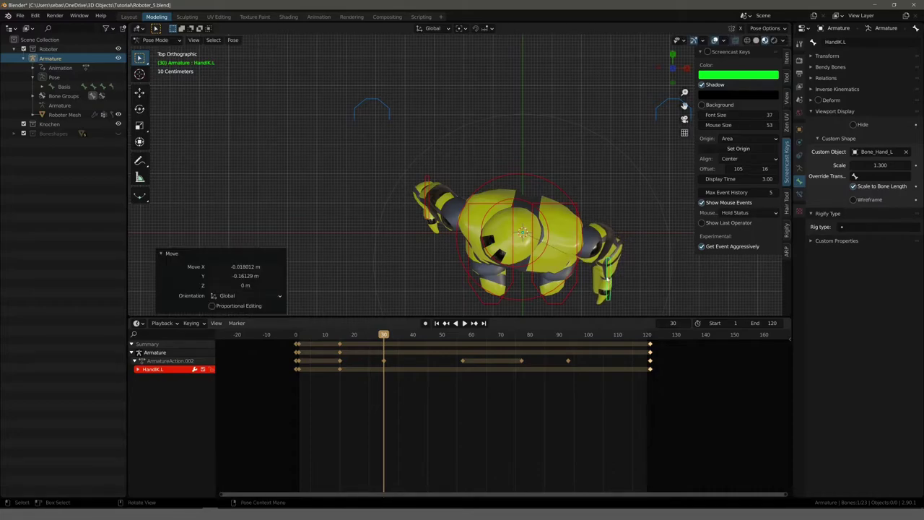
shift+click(429, 179)
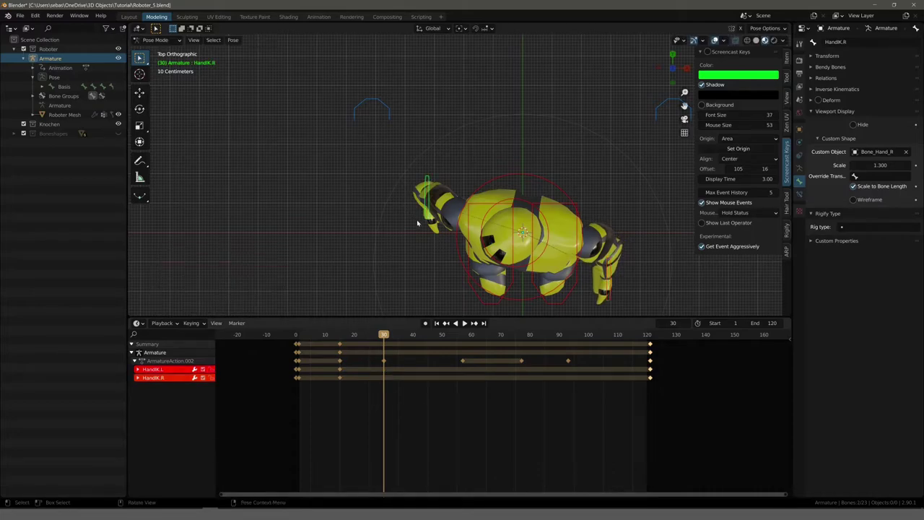
key(i)
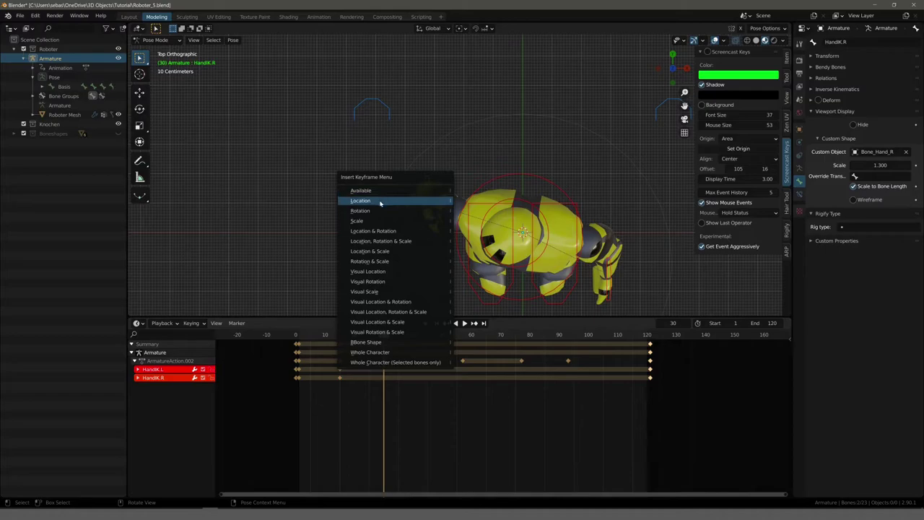
click(380, 204)
mouse_move(380, 204)
middle_down()
mouse_move(350, 244)
mouse_move(422, 178)
middle_up()
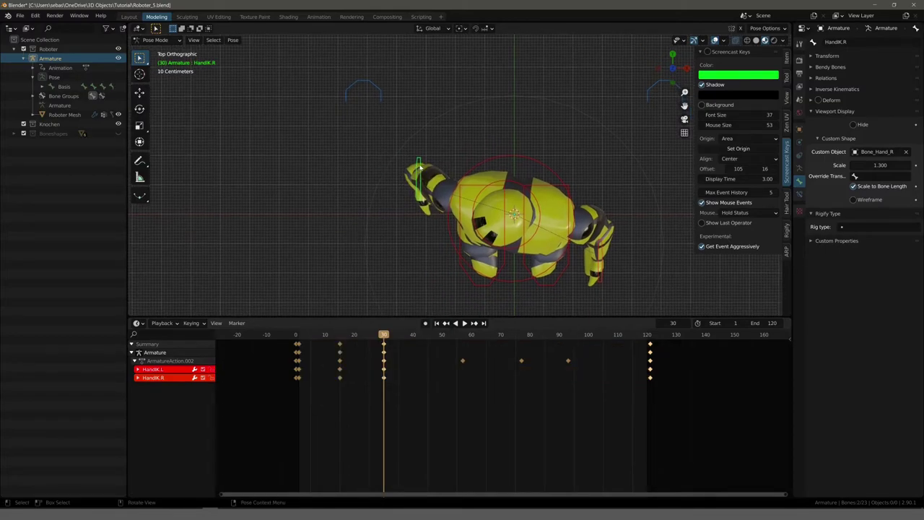
- Rotate the right hand control and the left hand control by -26.6°
key(r)
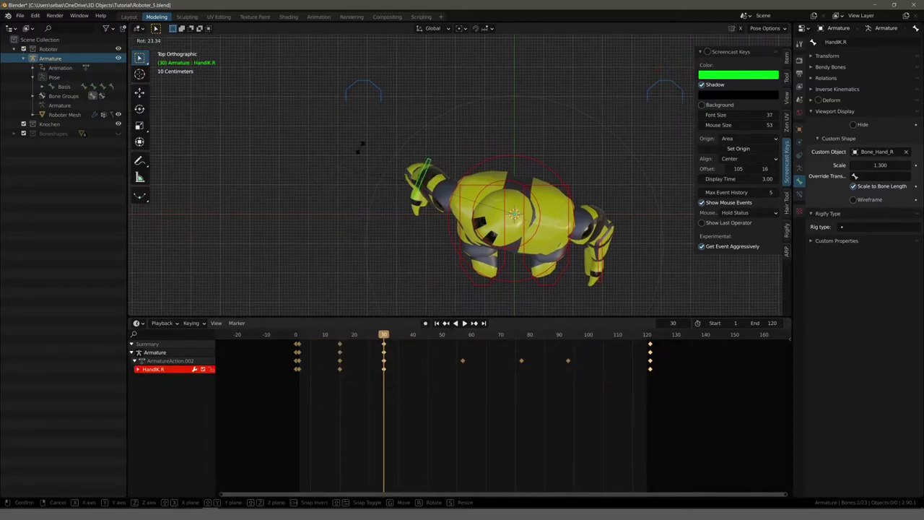
click(367, 142)
mouse_move(367, 142)
middle_down()
mouse_move(355, 149)
mouse_move(435, 154)
mouse_move(550, 272)
middle_up()
click(597, 249)
mouse_move(598, 249)
middle_down()
mouse_move(554, 246)
mouse_move(535, 96)
mouse_move(533, 110)
middle_up()
key(r)
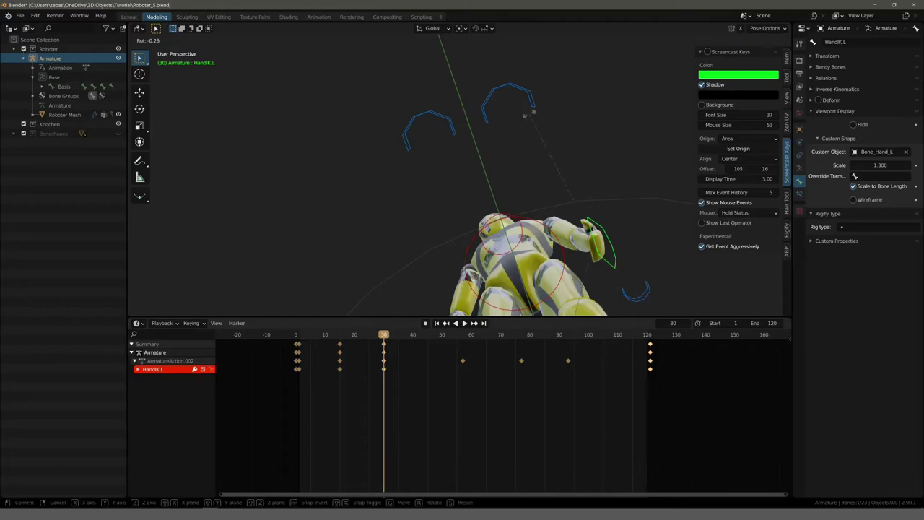
click(496, 171)
middle_drag(495, 172, 428, 199)
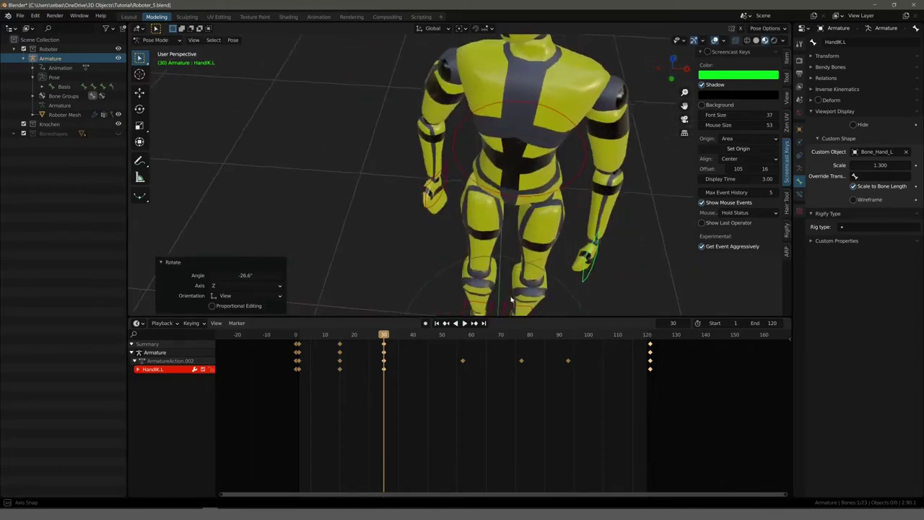
- Key the rotation of both hand controls at frame 30
click(426, 195)
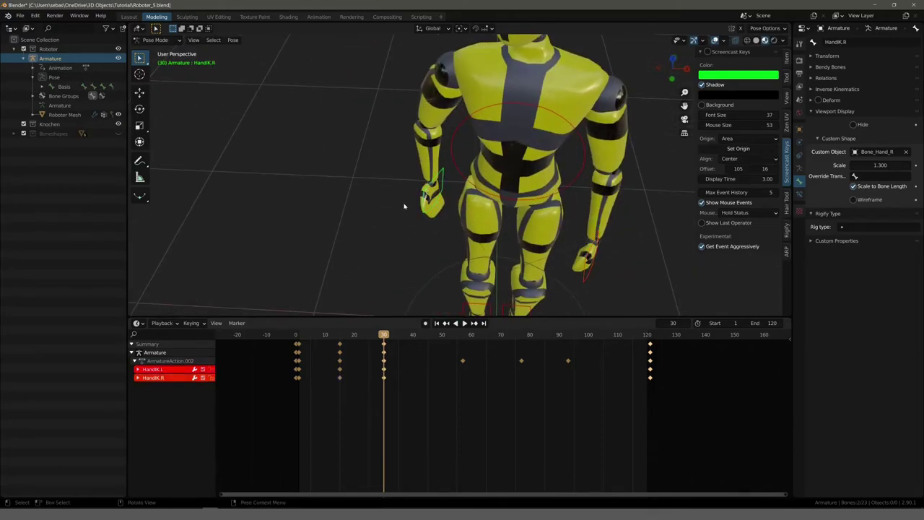
key(i)
click(399, 206)
scroll(371, 189, down, 5)
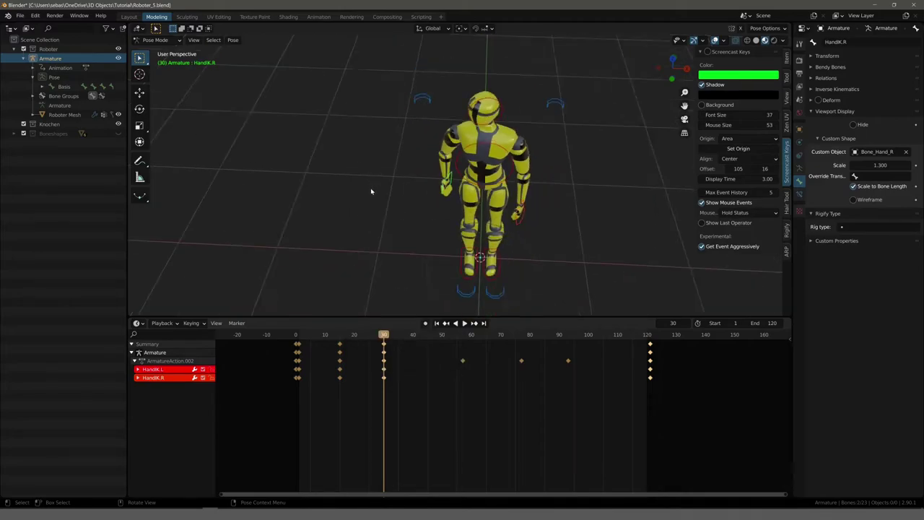
middle_drag(371, 190, 396, 186)
scroll(397, 186, up, 3)
scroll(392, 185, up, 3)
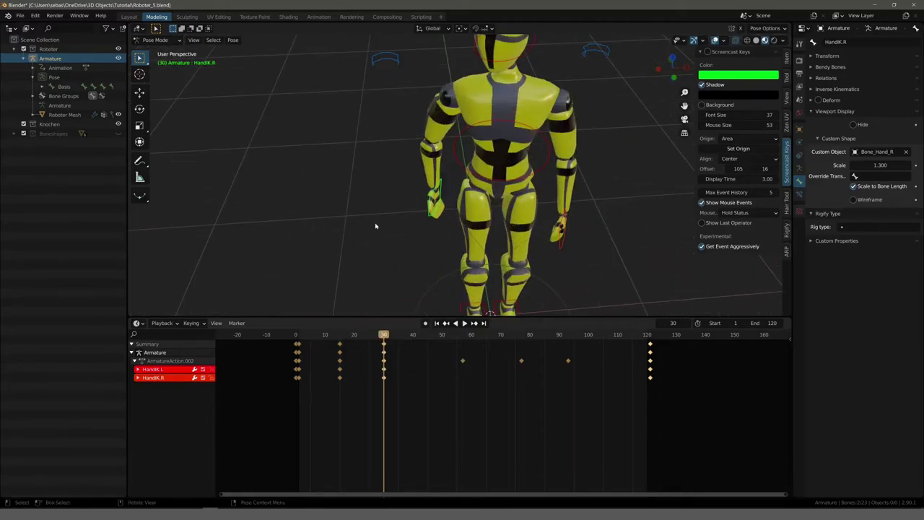
- Play the animation, stop at frame 57, and switch to top orthographic view
drag(381, 333, 297, 335)
key(space)
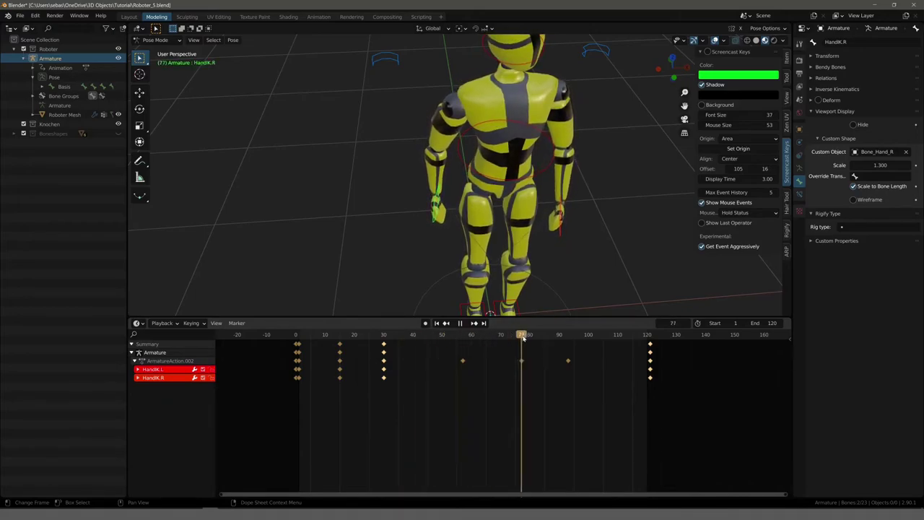
click(477, 335)
mouse_move(477, 335)
mouse_down()
mouse_move(363, 333)
mouse_move(463, 331)
mouse_up()
click(461, 325)
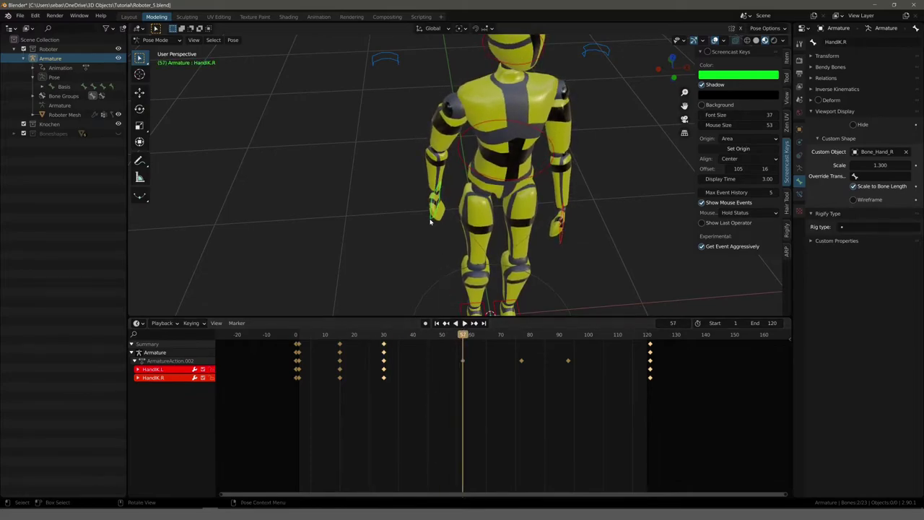
key(KP_7)
scroll(419, 239, up, 4)
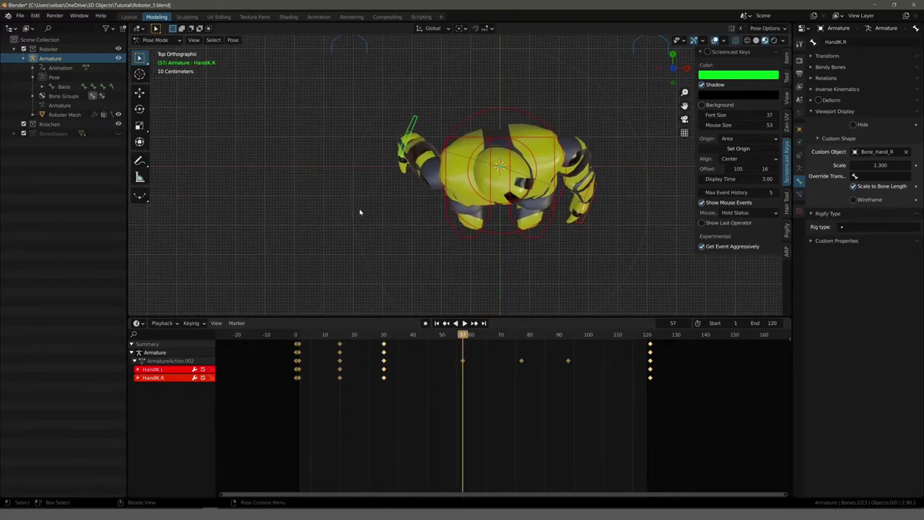
- At frame 57, move both hand controls and rotate right -41.5°, left -26.7°
key(g)
click(430, 300)
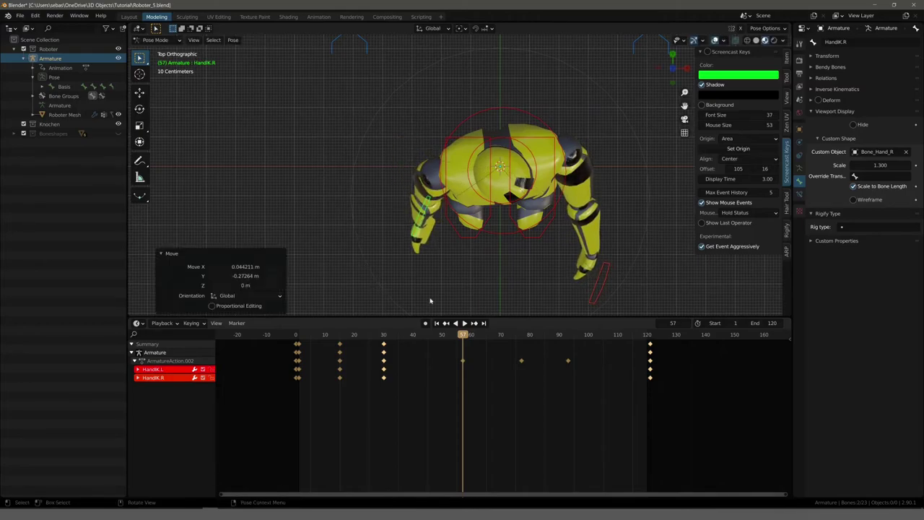
click(608, 290)
key(g)
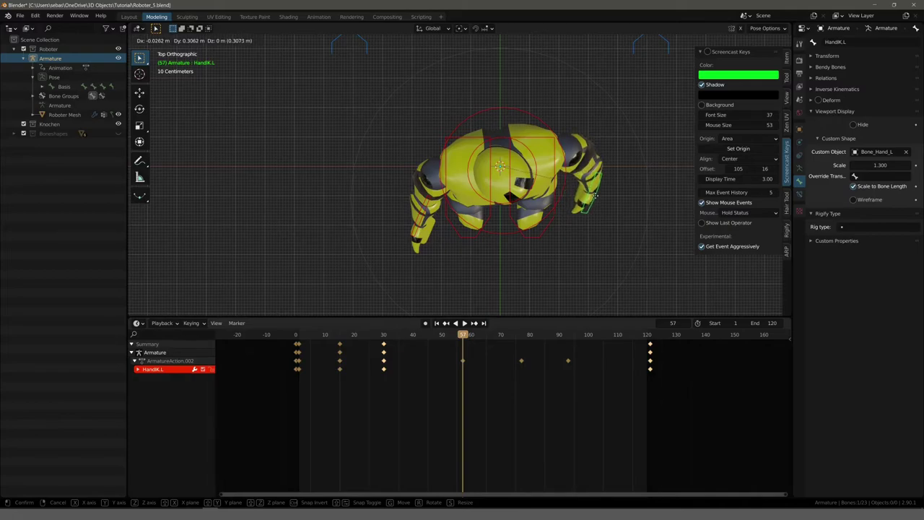
click(596, 195)
click(418, 228)
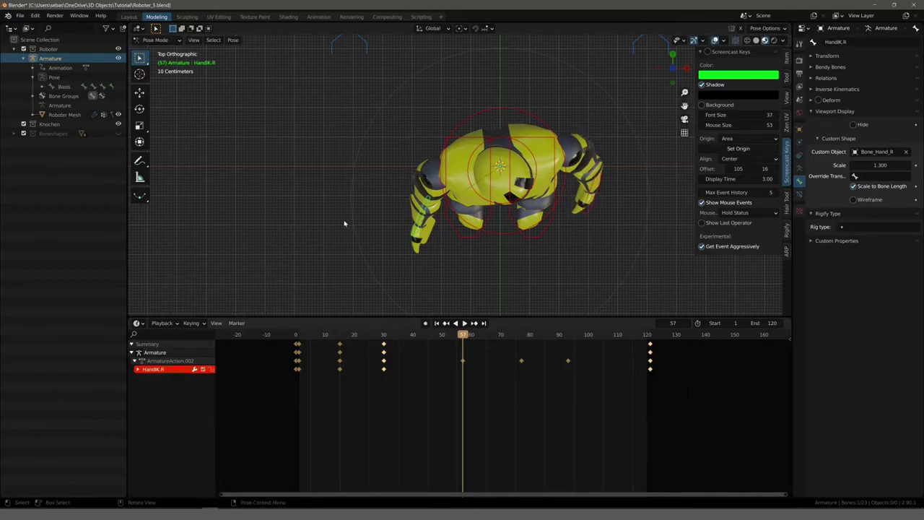
key(r)
click(368, 269)
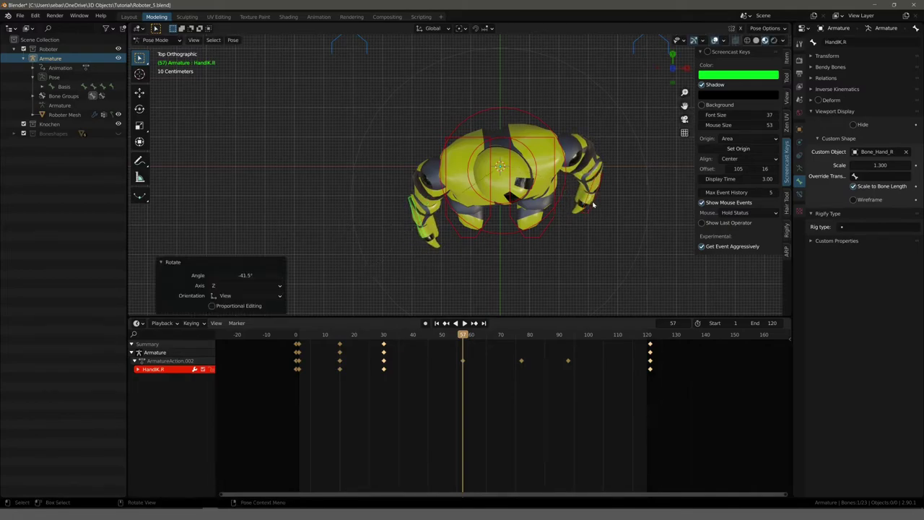
click(594, 206)
key(r)
click(567, 258)
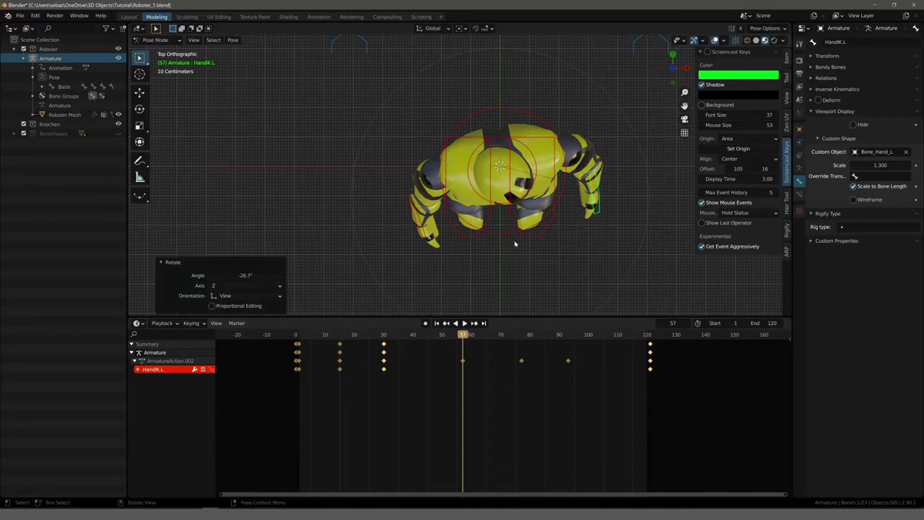
- Refine the left hand position from right view, then move and rotate HandIK.R -32.3°
mouse_move(530, 201)
middle_down()
mouse_move(449, 131)
mouse_move(354, 181)
mouse_move(510, 242)
middle_up()
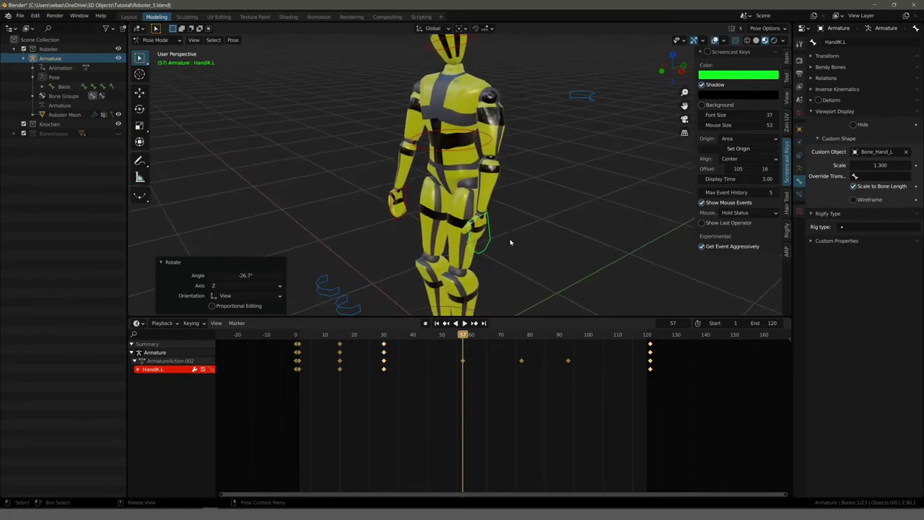
key(KP_3)
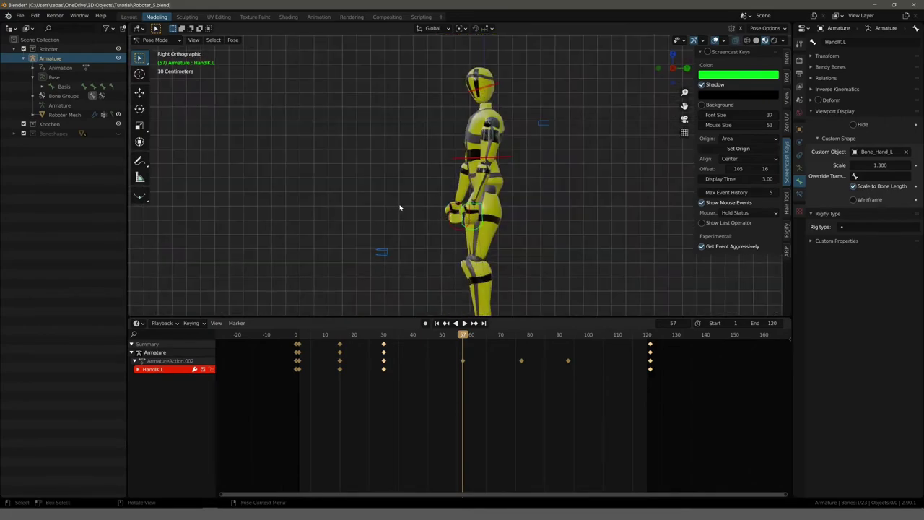
key(g)
click(420, 201)
mouse_move(420, 201)
middle_down()
mouse_move(397, 192)
mouse_move(547, 187)
mouse_move(526, 215)
middle_up()
key(i)
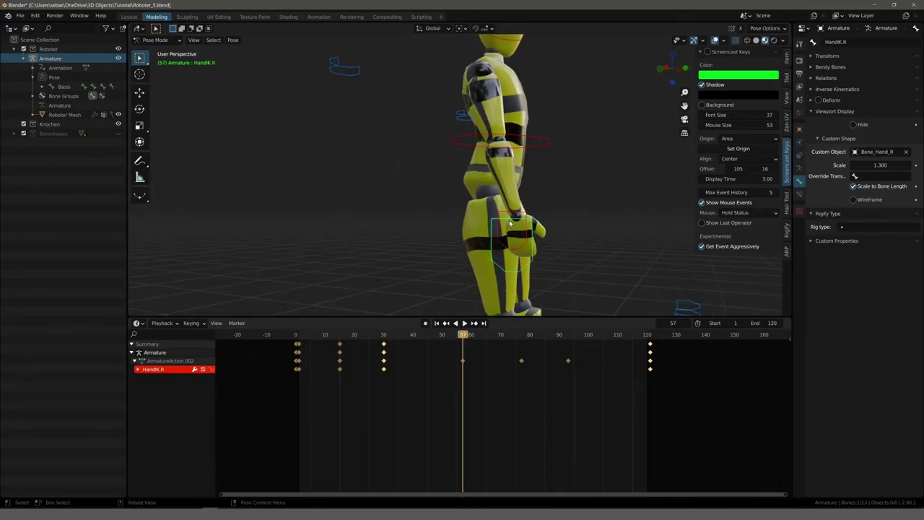
key(g)
click(510, 215)
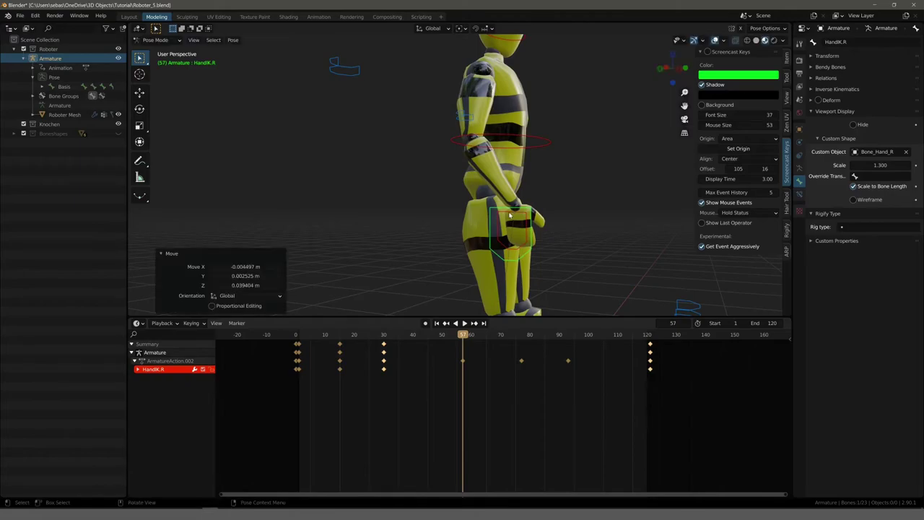
mouse_move(510, 216)
middle_down()
mouse_move(448, 190)
mouse_move(379, 229)
mouse_move(406, 215)
mouse_move(419, 231)
mouse_move(407, 204)
mouse_move(465, 230)
middle_up()
key(r)
click(449, 207)
- Key both hand controls' rotation at frame 57 and clear the bone selection
shift+click(544, 235)
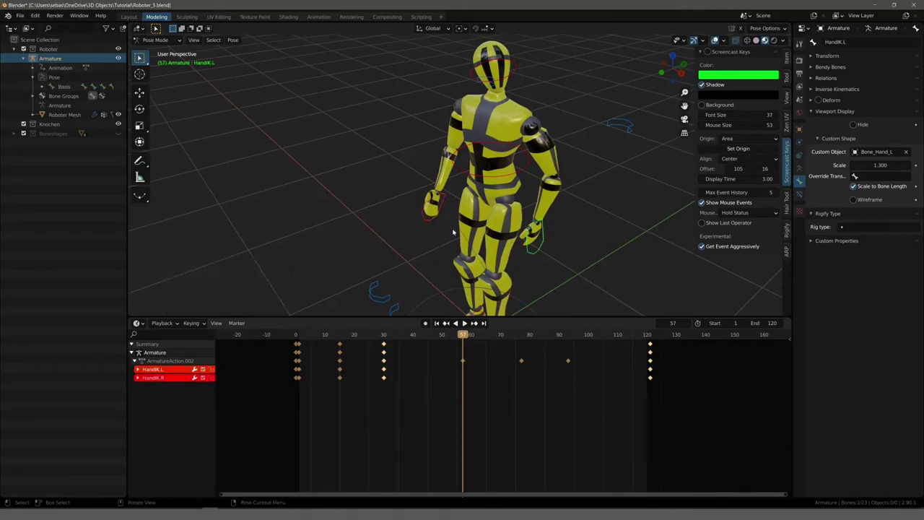
key(i)
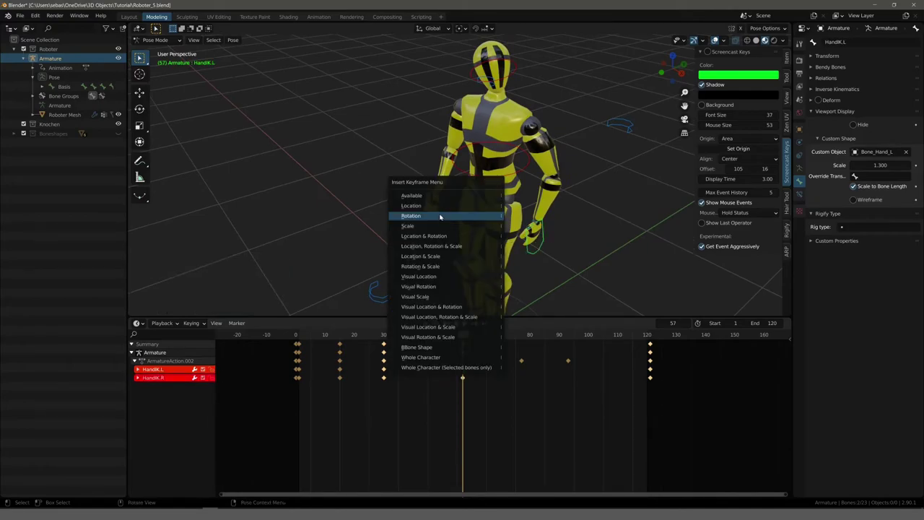
click(442, 216)
click(354, 200)
scroll(354, 200, down, 4)
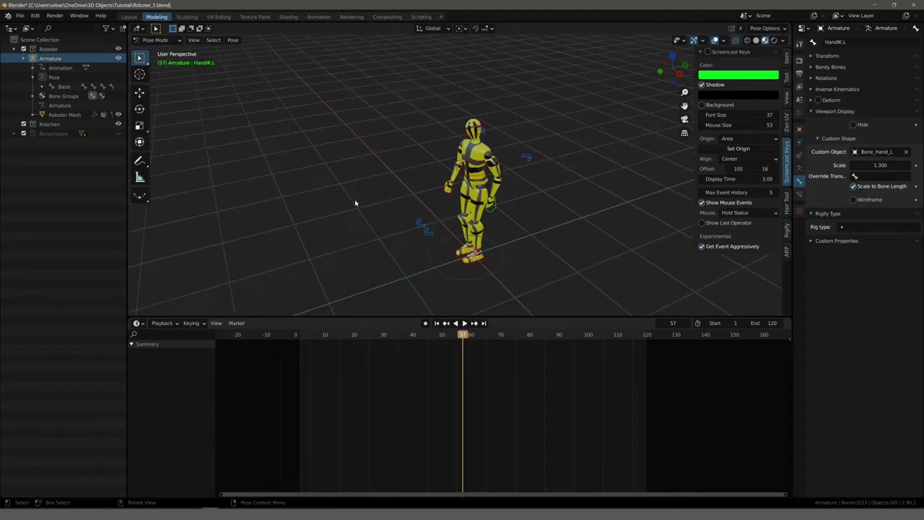
middle_drag(355, 200, 396, 192)
- Play the walk cycle, inspecting the hand swing from several angles, and stop at frame 65
key(space)
scroll(393, 194, up, 5)
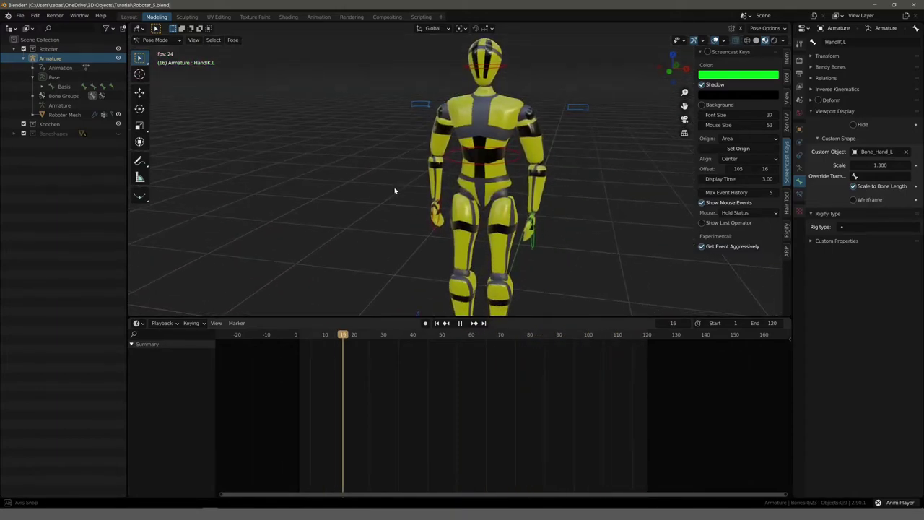
middle_drag(394, 188, 415, 190)
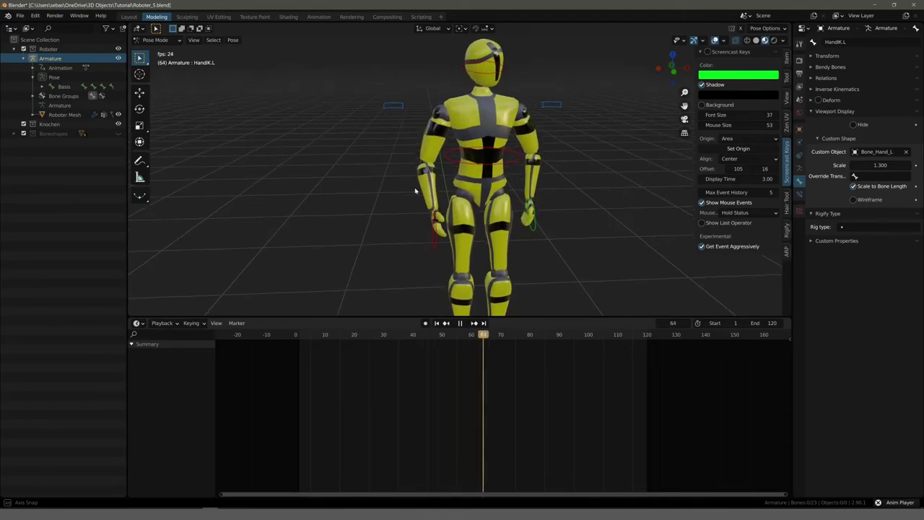
scroll(415, 190, down, 3)
mouse_move(416, 190)
middle_down()
mouse_move(469, 191)
mouse_move(381, 202)
mouse_move(333, 196)
middle_up()
scroll(353, 202, up, 3)
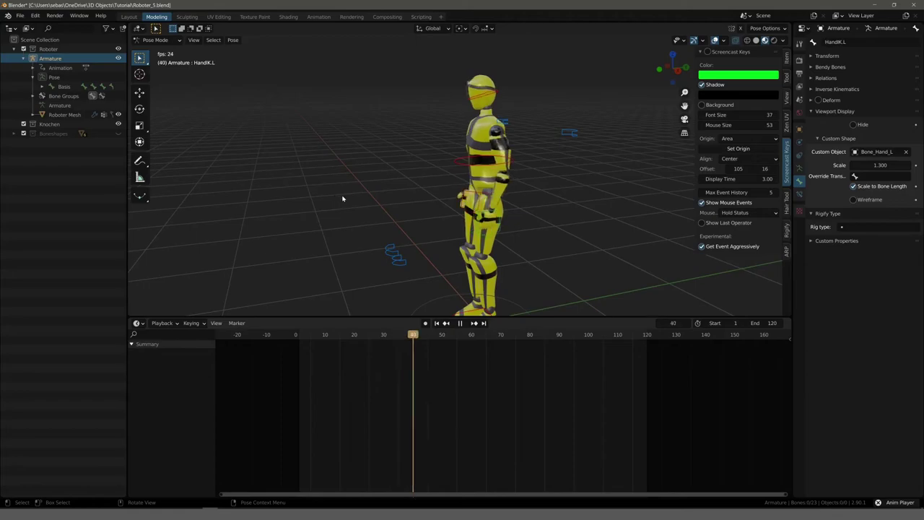
key(space)
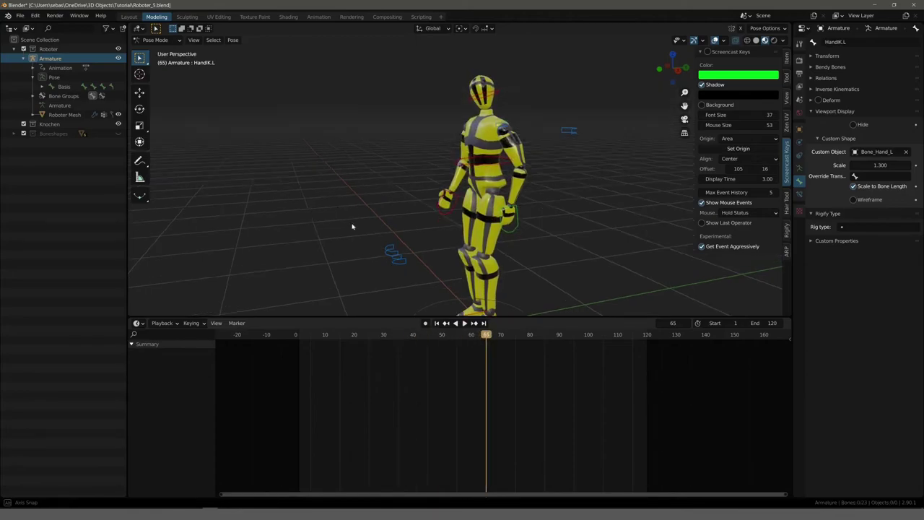
mouse_move(353, 227)
middle_down()
mouse_move(446, 243)
mouse_move(390, 252)
mouse_move(403, 235)
middle_up()
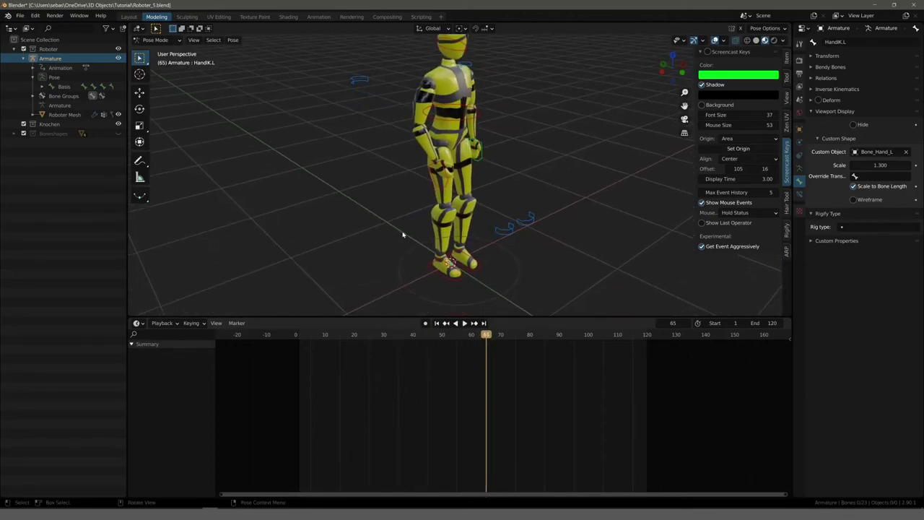
- In front view, select the right knee pole KnieIK.R and stop the playhead at frame 30
click(454, 124)
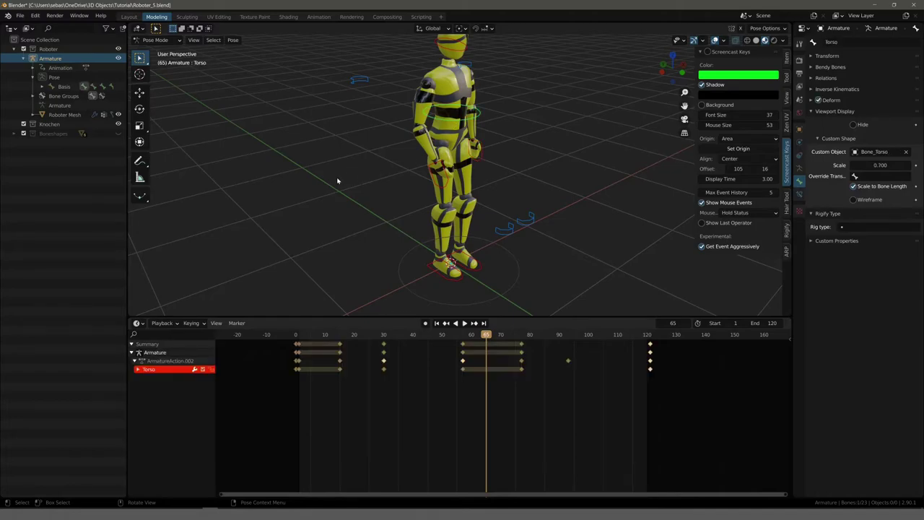
mouse_move(336, 181)
middle_down()
mouse_move(293, 181)
mouse_move(377, 227)
mouse_move(357, 223)
mouse_move(365, 258)
middle_up()
key(KP_1)
scroll(383, 227, up, 4)
scroll(368, 232, down, 3)
scroll(368, 221, up, 3)
scroll(358, 222, down, 3)
scroll(363, 249, down, 4)
click(395, 261)
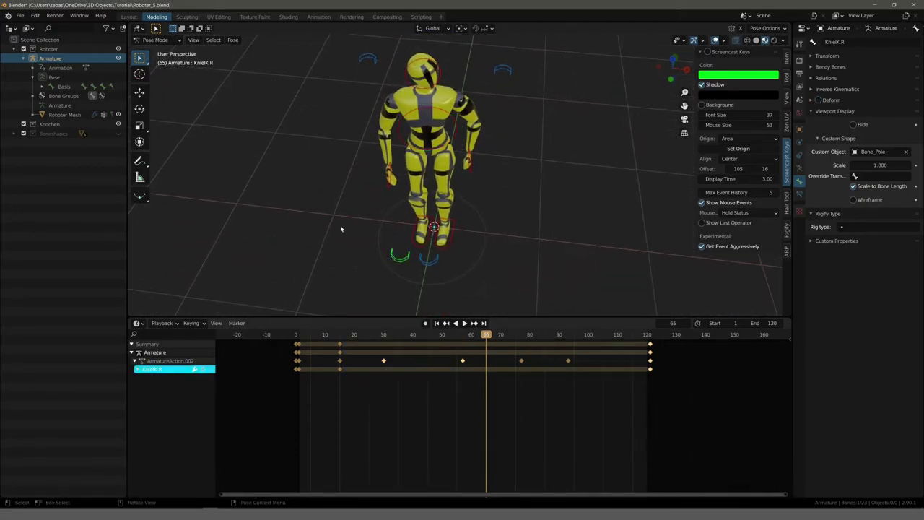
drag(340, 334, 278, 340)
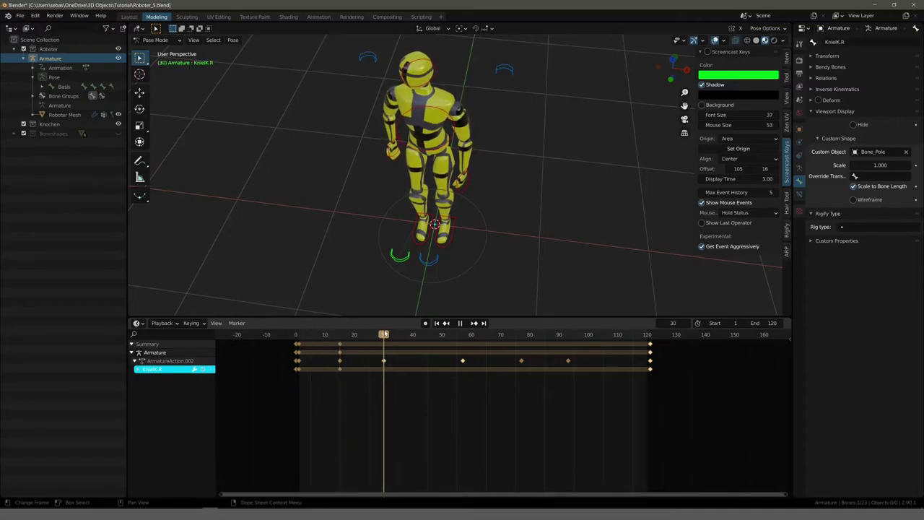
key(space)
- Rotate KnieIK.R and shift it about -0.130 m in X, then start moving KnieIK.L
scroll(297, 255, up, 5)
scroll(350, 257, down, 3)
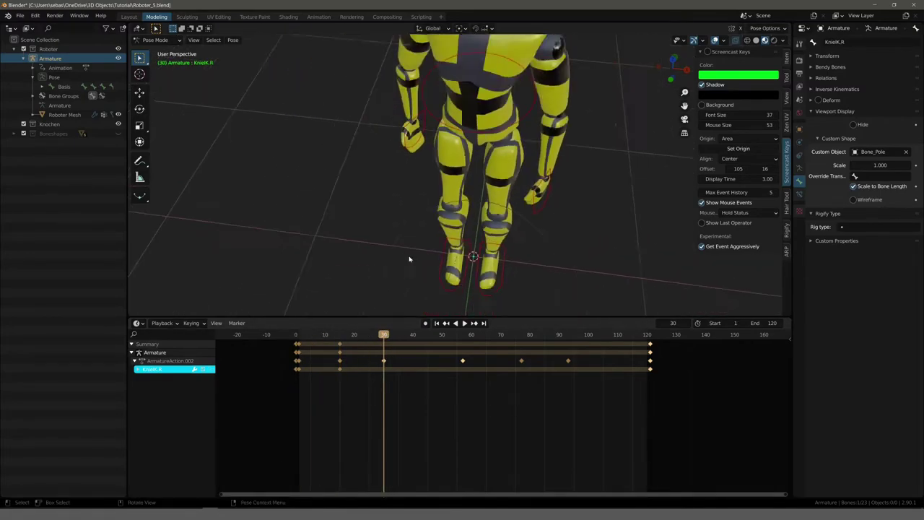
scroll(409, 258, down, 2)
scroll(408, 282, up, 2)
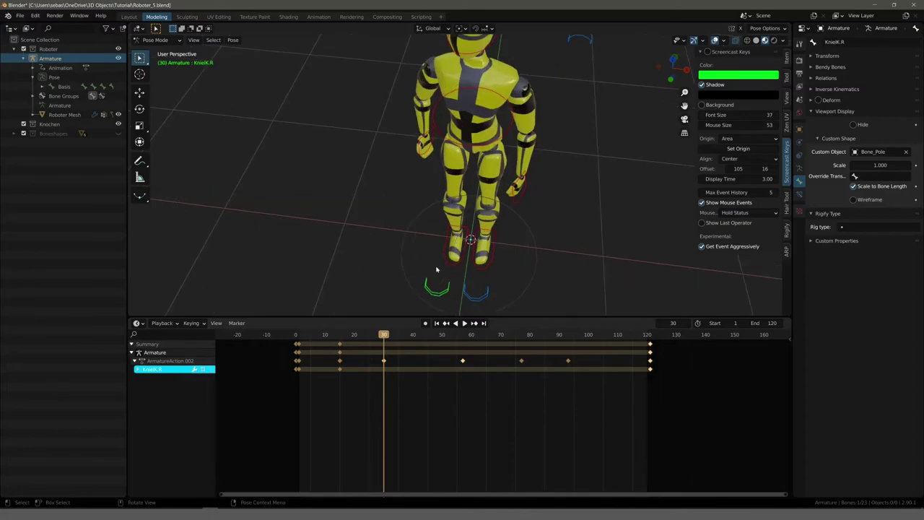
key(r)
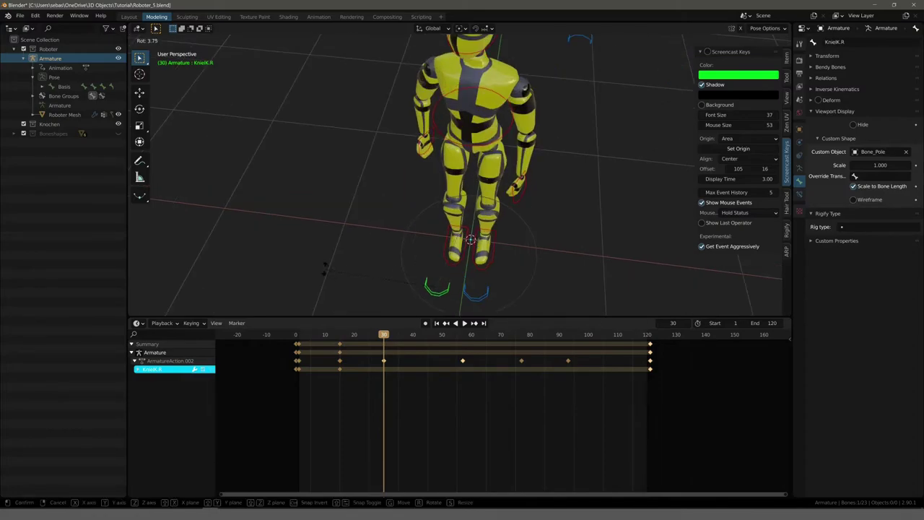
click(307, 248)
key(g)
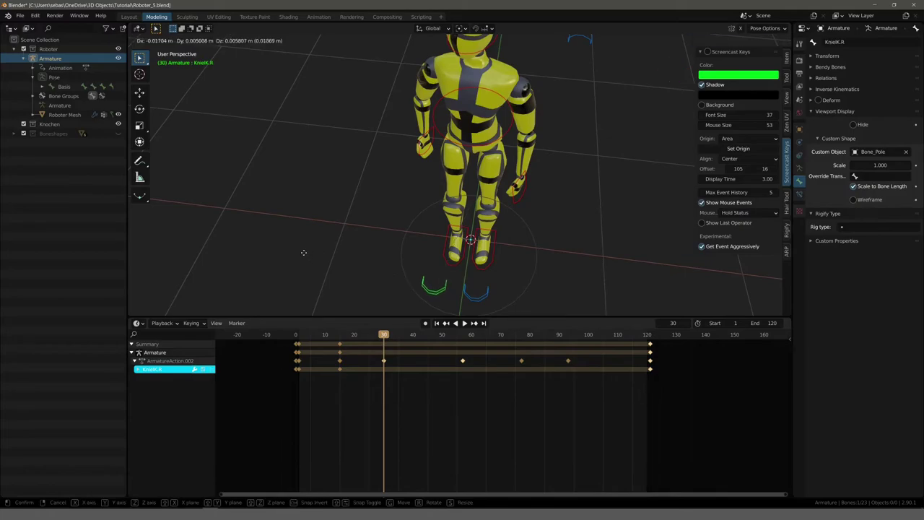
click(284, 245)
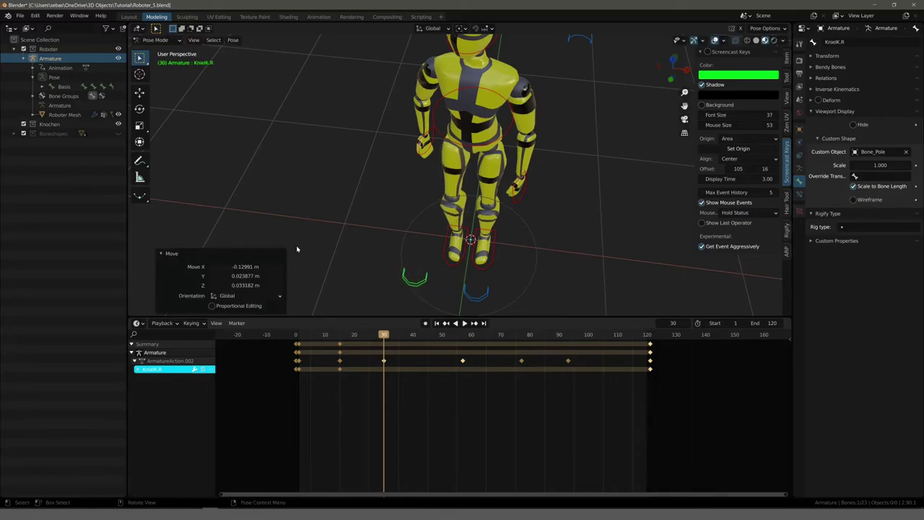
click(472, 299)
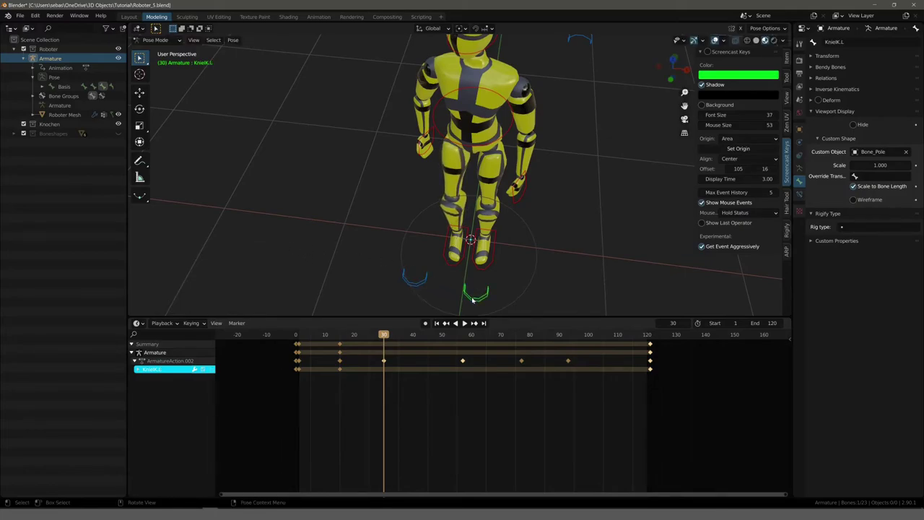
key(g)
click(470, 296)
click(481, 249)
mouse_move(480, 250)
middle_down()
mouse_move(388, 249)
mouse_move(330, 211)
middle_up()
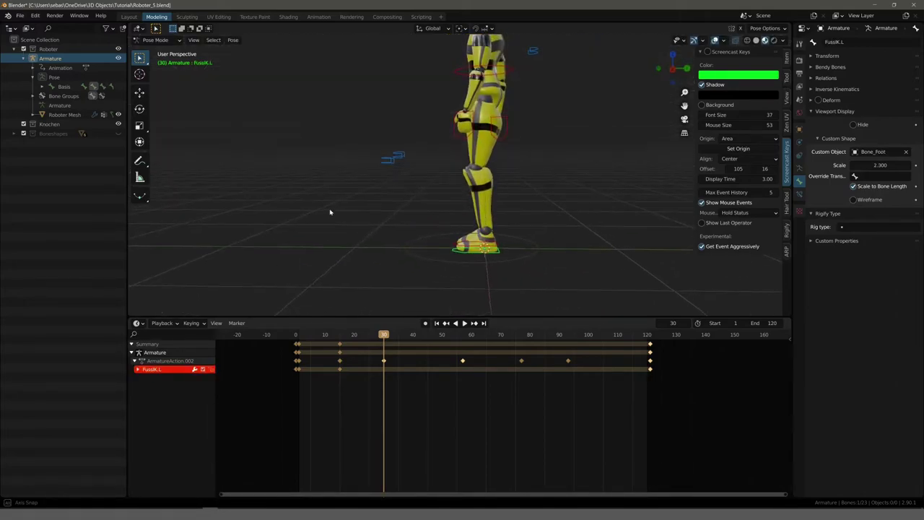
key(KP_3)
scroll(417, 256, up, 3)
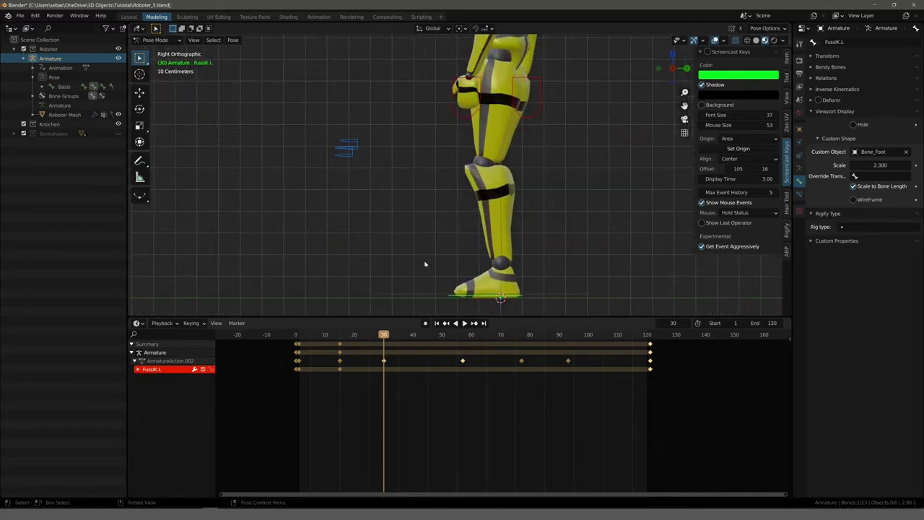
key(r)
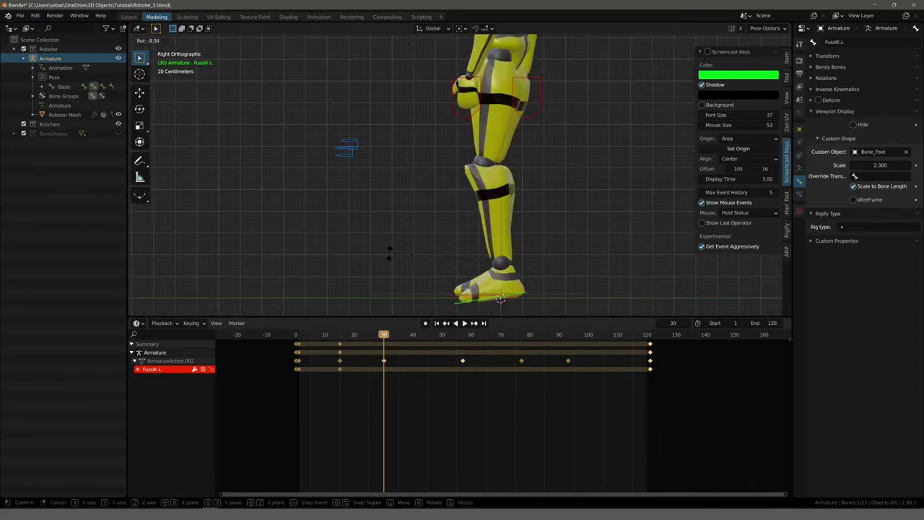
key(Escape)
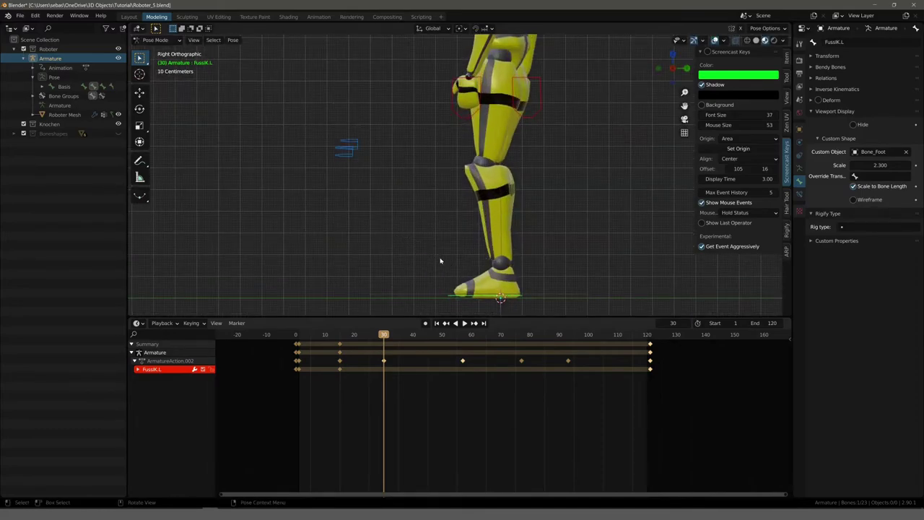
key(r)
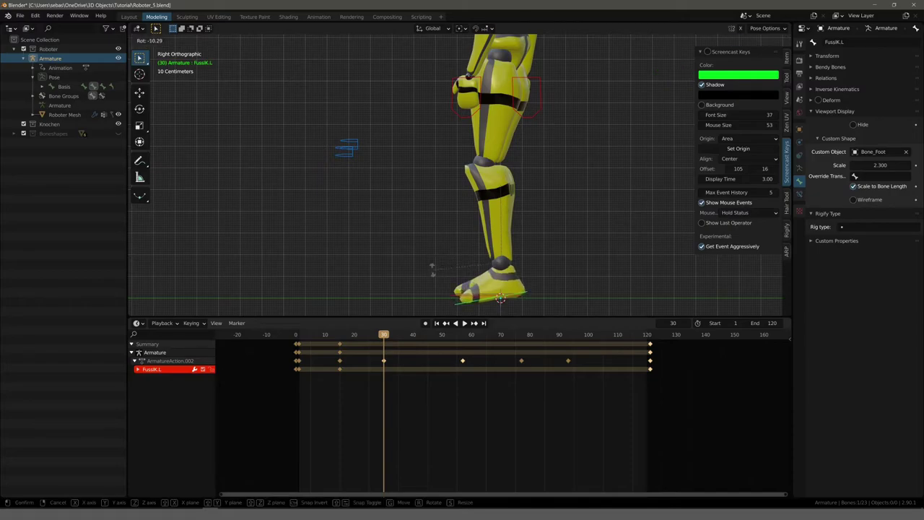
key(Escape)
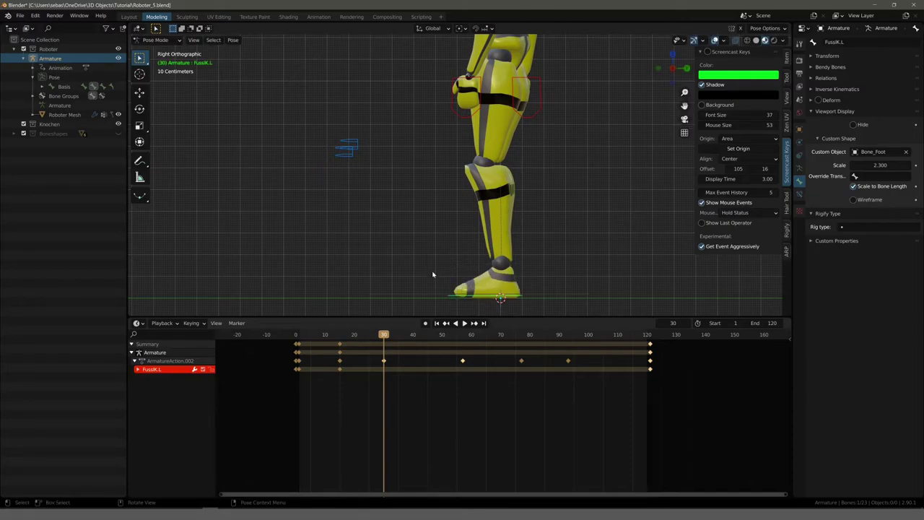
mouse_move(422, 281)
middle_down()
mouse_move(392, 253)
mouse_move(406, 268)
mouse_move(531, 228)
middle_up()
scroll(407, 241, down, 3)
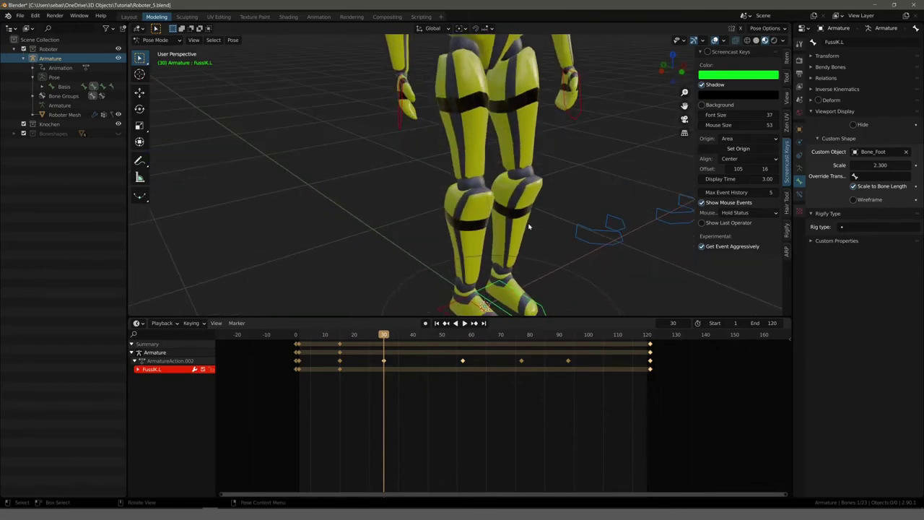
click(567, 214)
mouse_move(567, 214)
middle_down()
mouse_move(438, 236)
mouse_move(434, 127)
middle_up()
scroll(441, 114, up, 2)
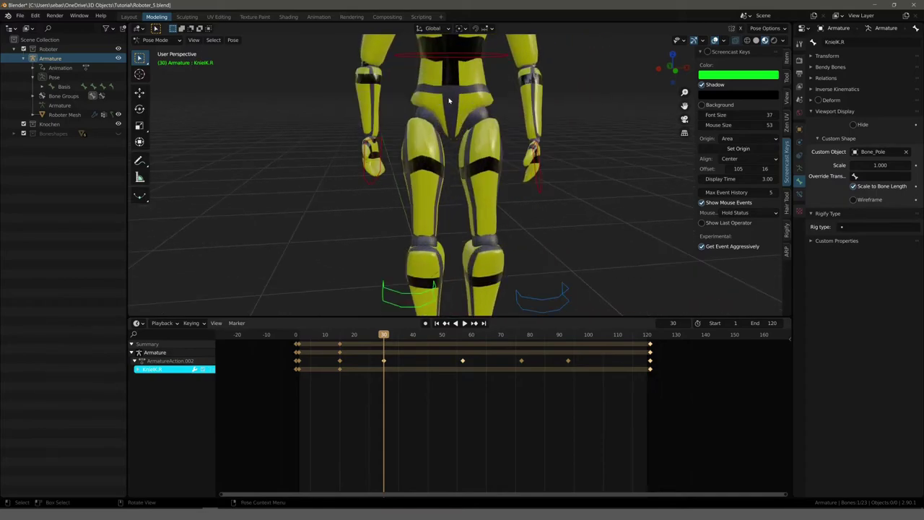
- Rotate the Torso slightly in front view and key its location at frame 30
click(448, 56)
key(KP_1)
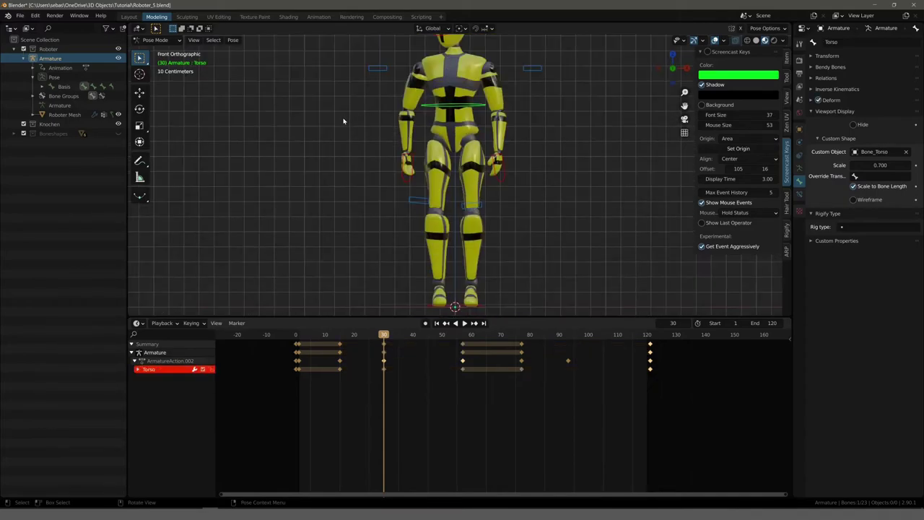
key(r)
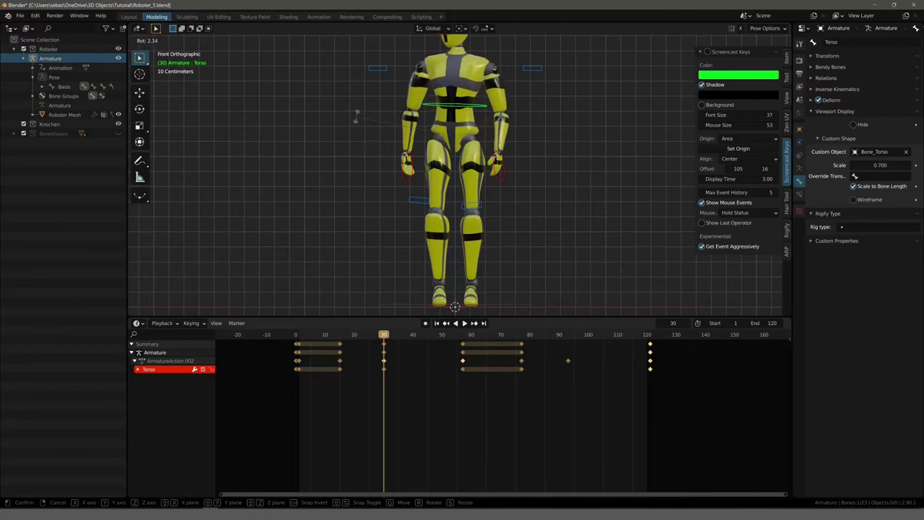
right_click(349, 125)
key(r)
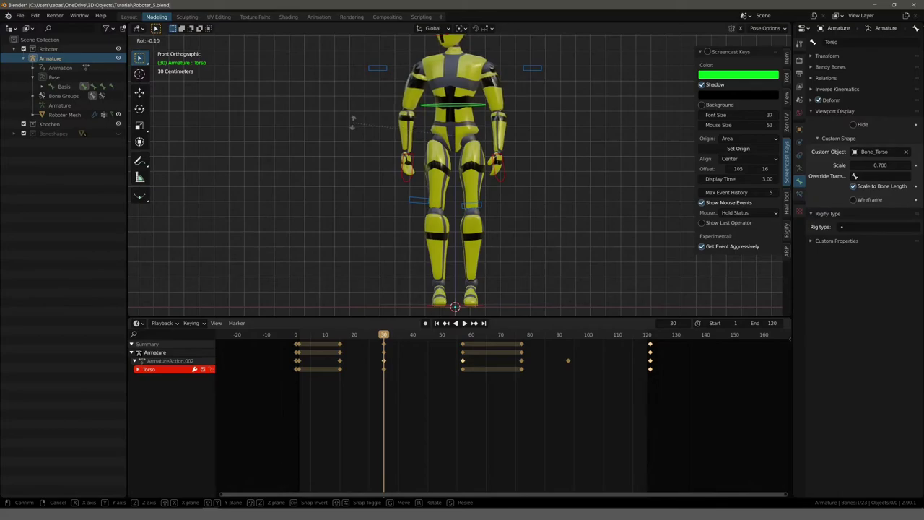
click(352, 124)
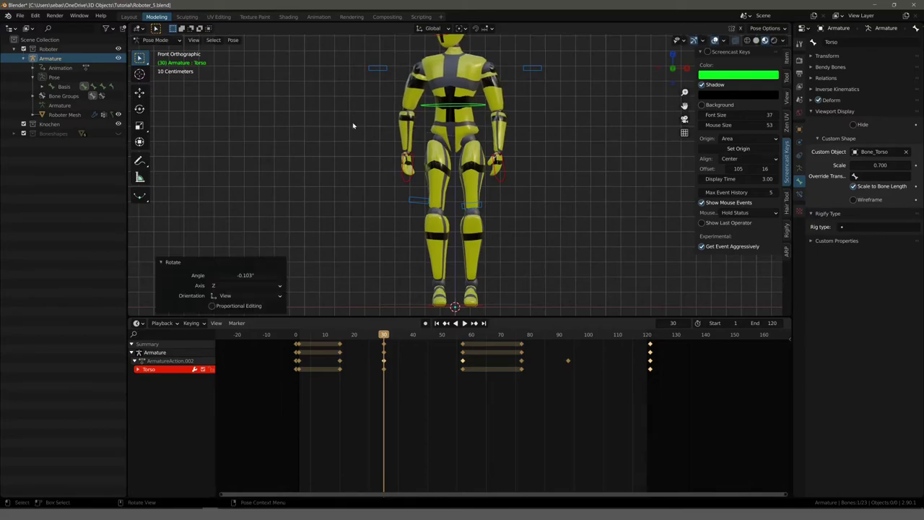
scroll(355, 126, down, 2)
scroll(391, 168, up, 1)
key(i)
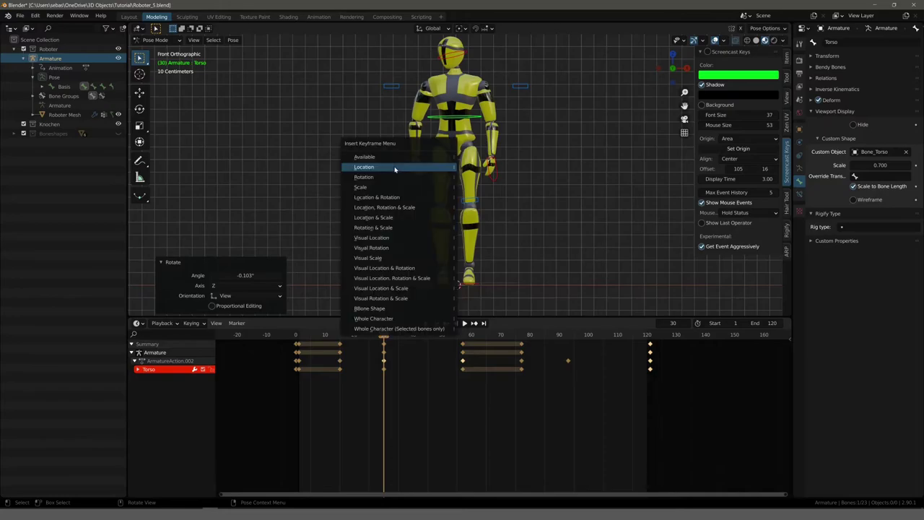
click(386, 176)
- Key KnieIK.R's rotation at frame 30 and play the walk
click(424, 199)
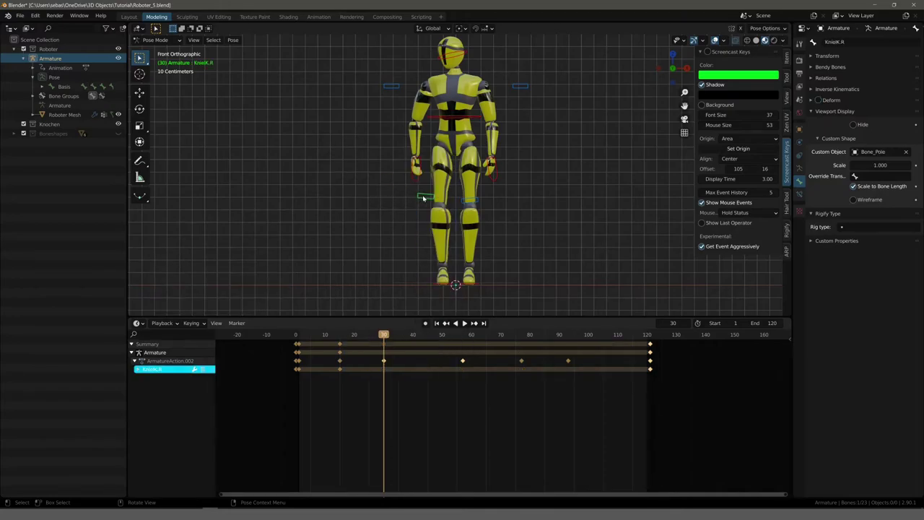
key(i)
click(415, 197)
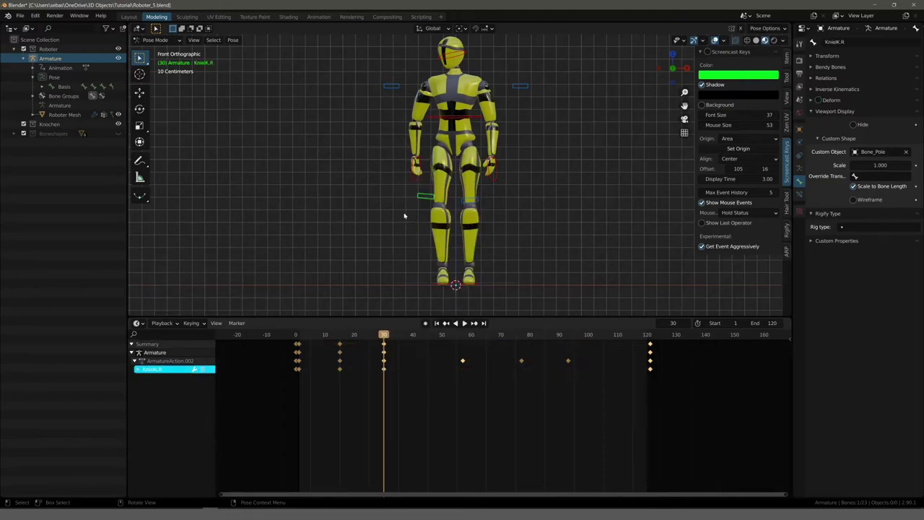
key(space)
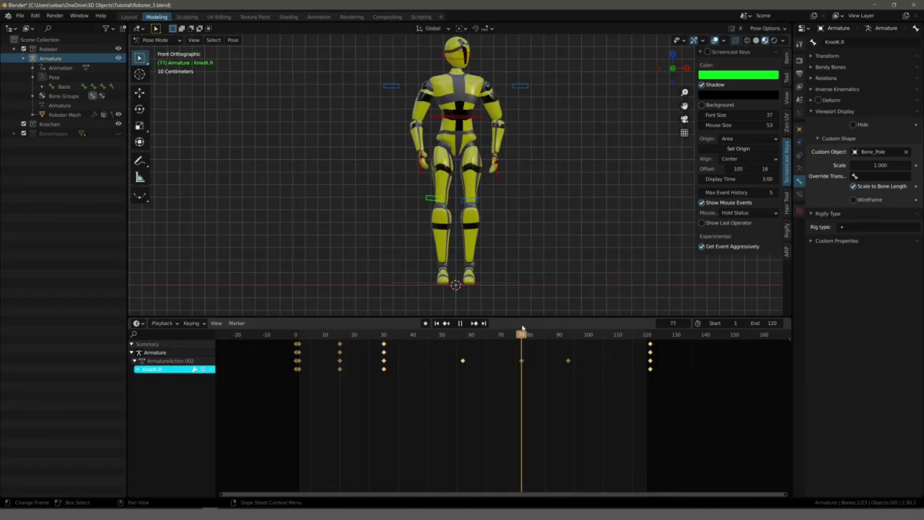
- Stop playback at frame 57 and rotate the right knee pole KnieIK.R
click(462, 324)
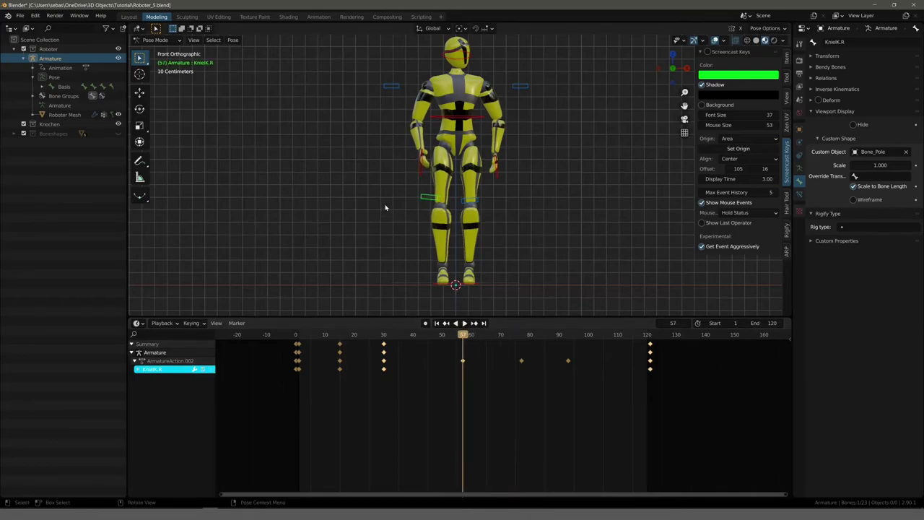
key(r)
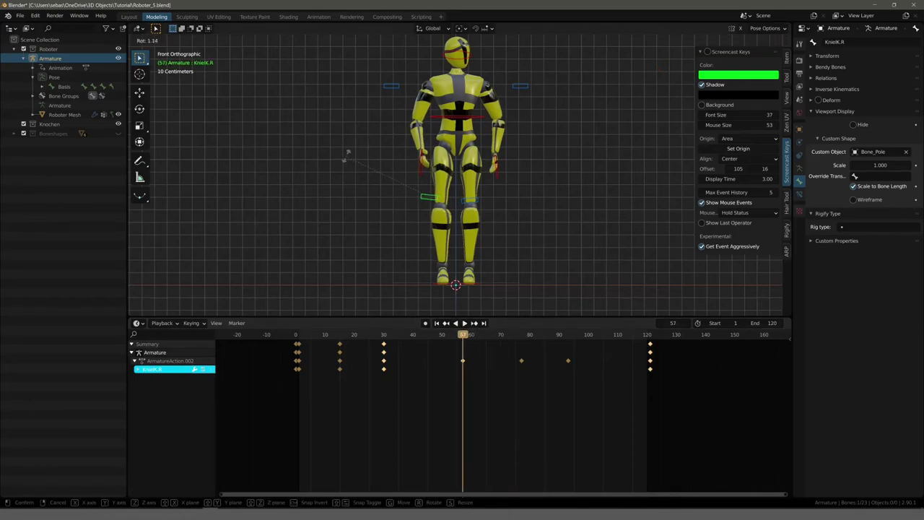
click(351, 174)
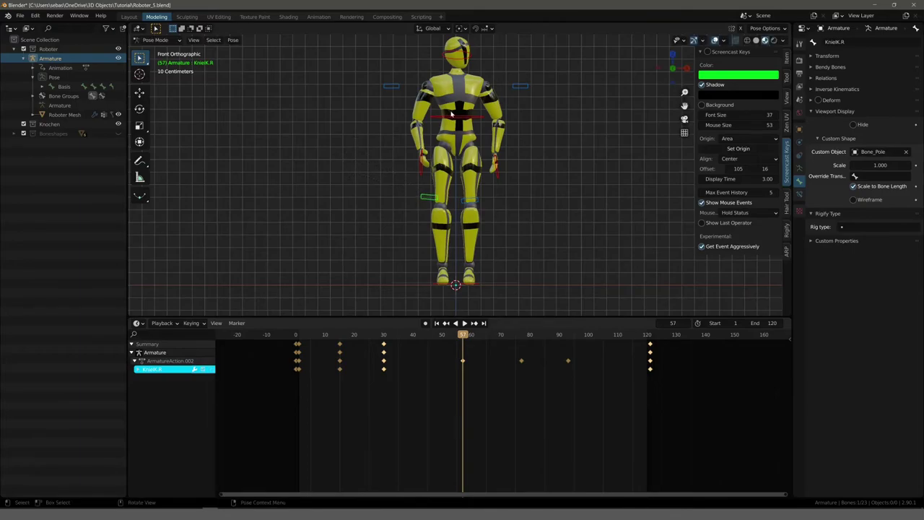
middle_drag(443, 199, 358, 214)
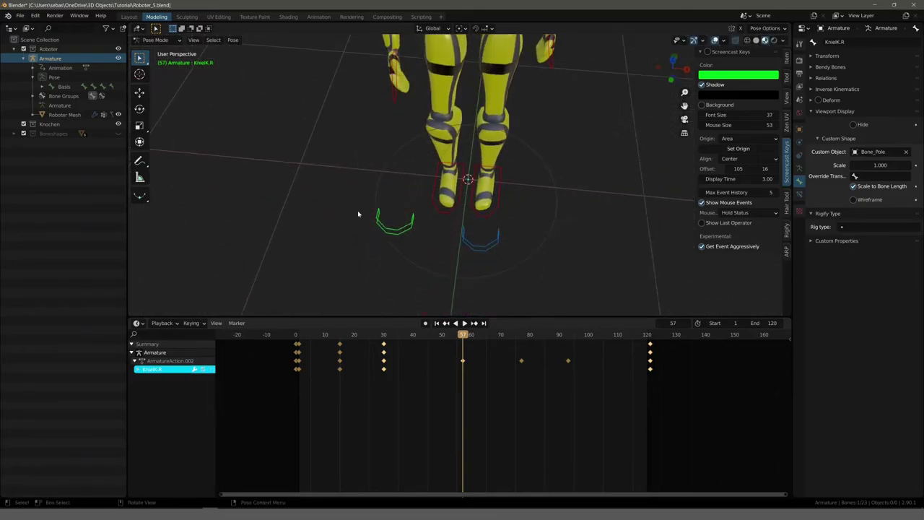
scroll(324, 233, down, 5)
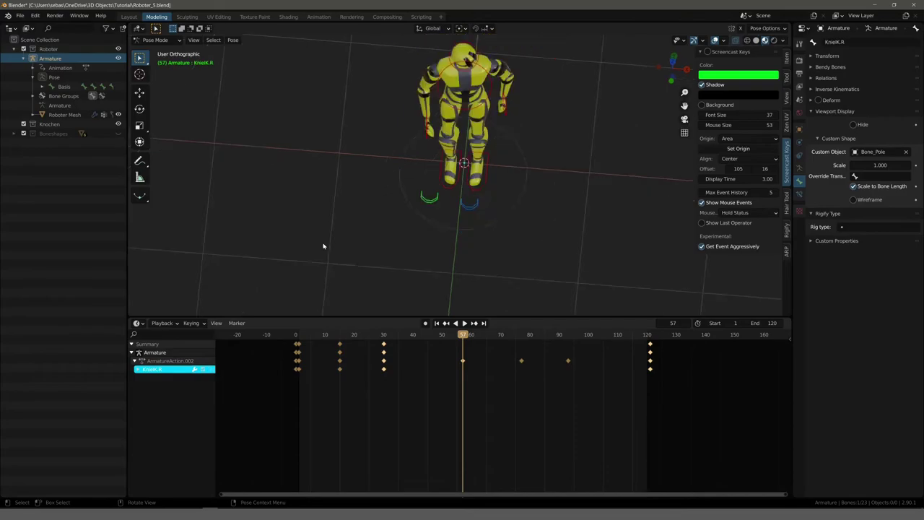
- From top view, shift KnieIK.R and KnieIK.L sideways
key(KP_7)
key(g)
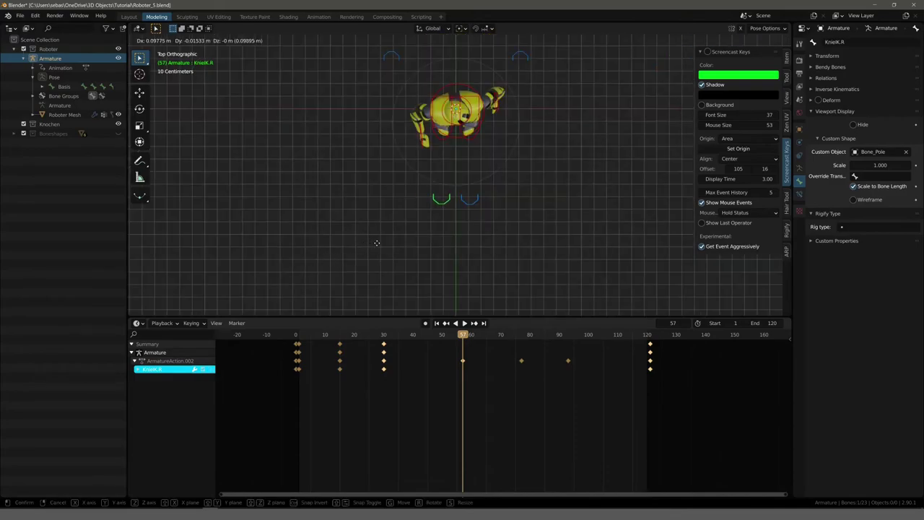
click(380, 246)
click(476, 205)
key(g)
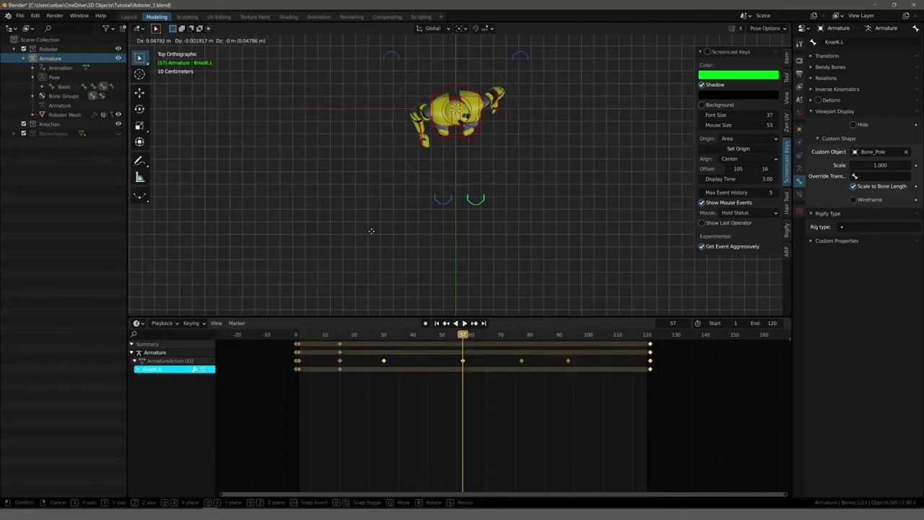
click(372, 231)
mouse_move(376, 205)
middle_down()
mouse_move(360, 149)
mouse_move(403, 182)
middle_up()
scroll(362, 148, down, 5)
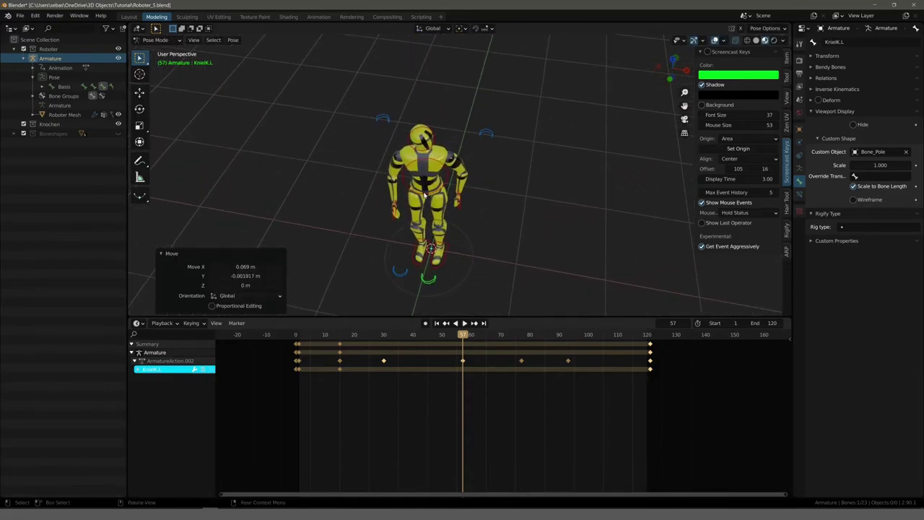
- Select both knee poles and key them at frame 57, then return to a front view
click(424, 195)
drag(386, 273, 430, 298)
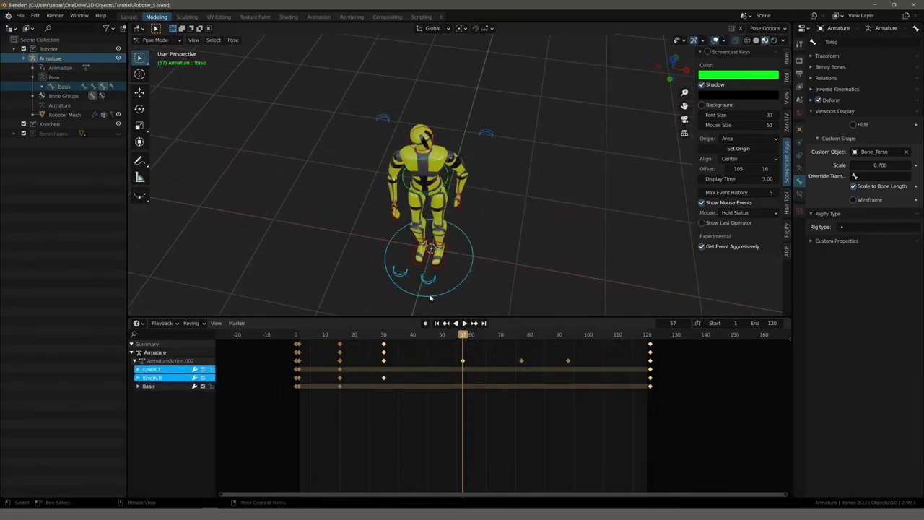
click(398, 272)
shift+click(429, 283)
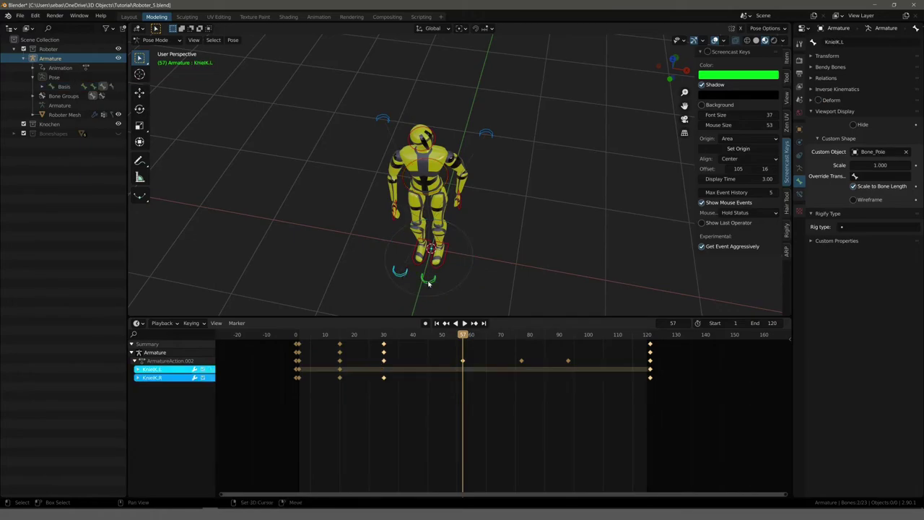
right_click(428, 284)
click(429, 286)
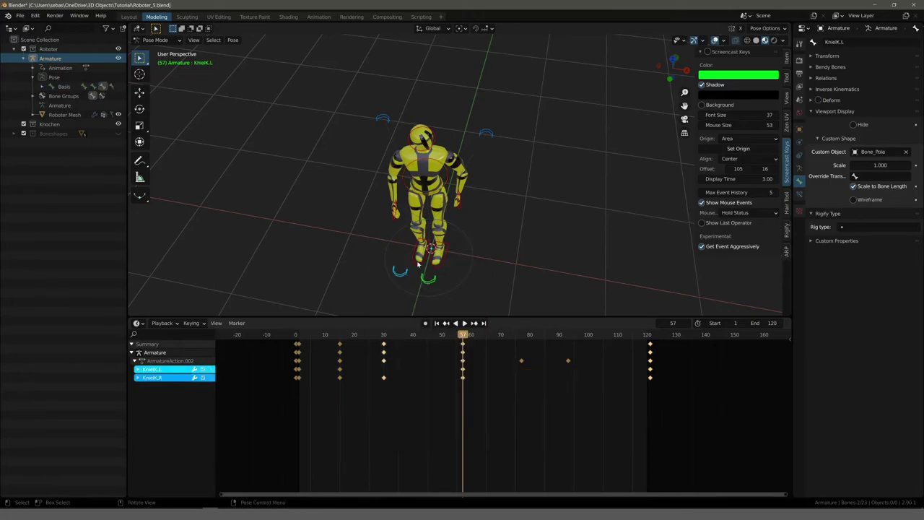
click(427, 193)
alt+middle_drag(428, 193, 291, 220)
scroll(292, 220, up, 4)
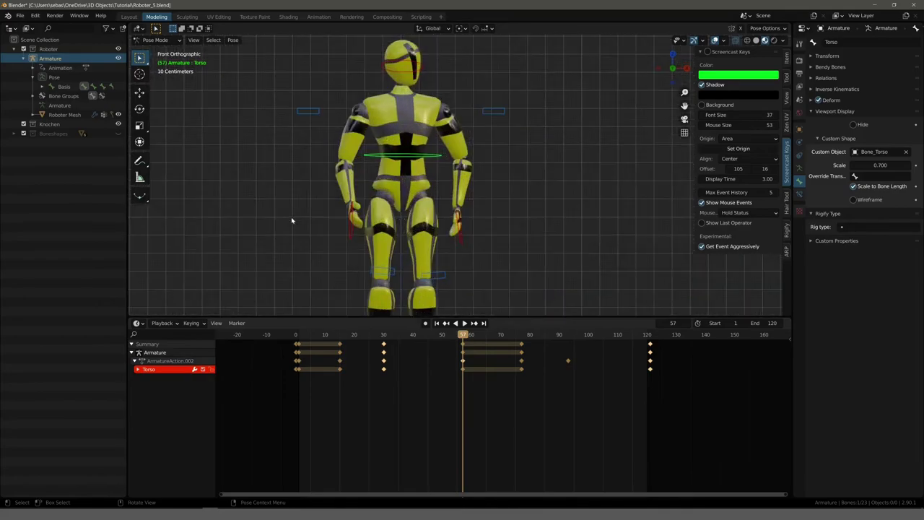
- Twist the torso 4.05° at frame 57 and key its rotation
key(r)
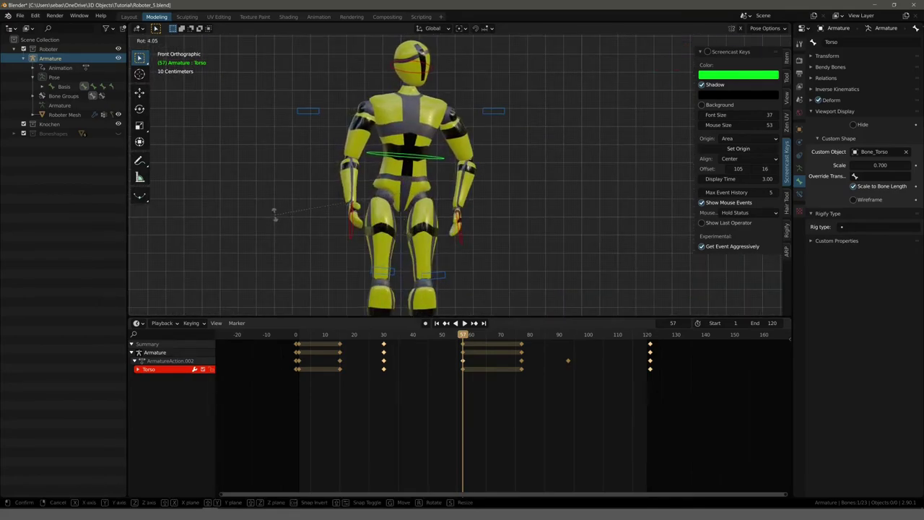
click(275, 214)
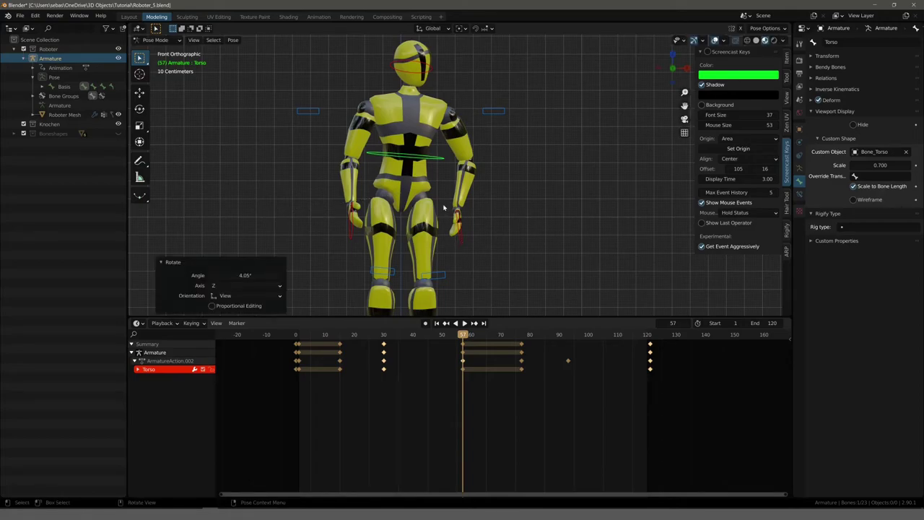
key(i)
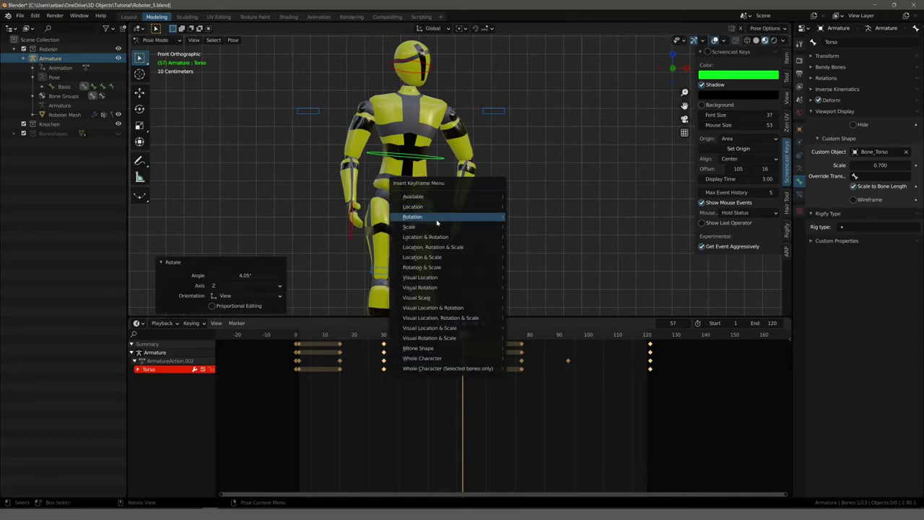
click(436, 217)
- Lower the left hand IK control about 0.049 m along Z
click(460, 230)
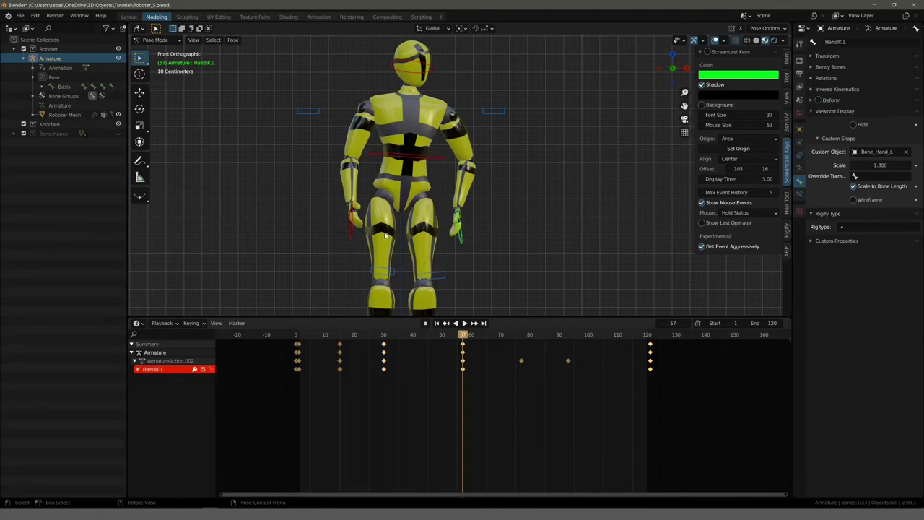
middle_drag(339, 225, 322, 228)
scroll(322, 228, down, 5)
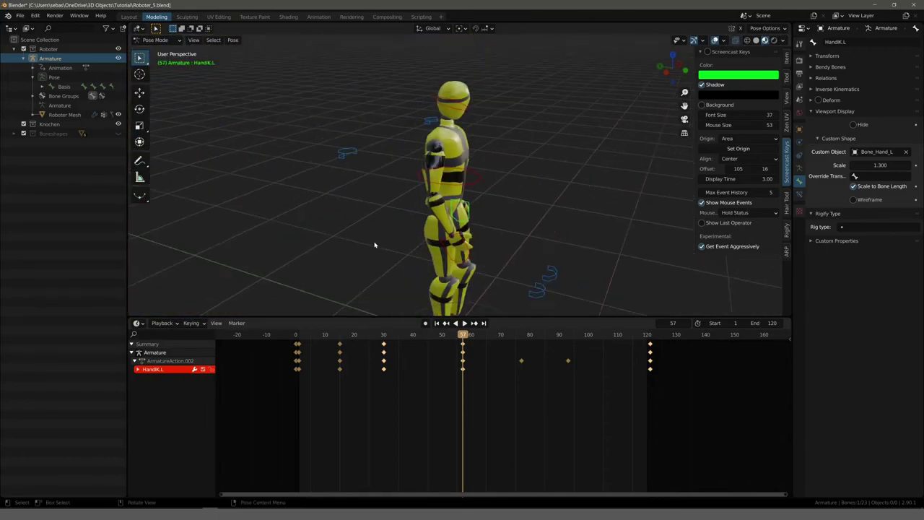
mouse_move(373, 246)
middle_down()
mouse_move(429, 239)
mouse_move(260, 244)
mouse_move(337, 232)
mouse_move(305, 222)
mouse_move(322, 226)
mouse_move(314, 215)
middle_up()
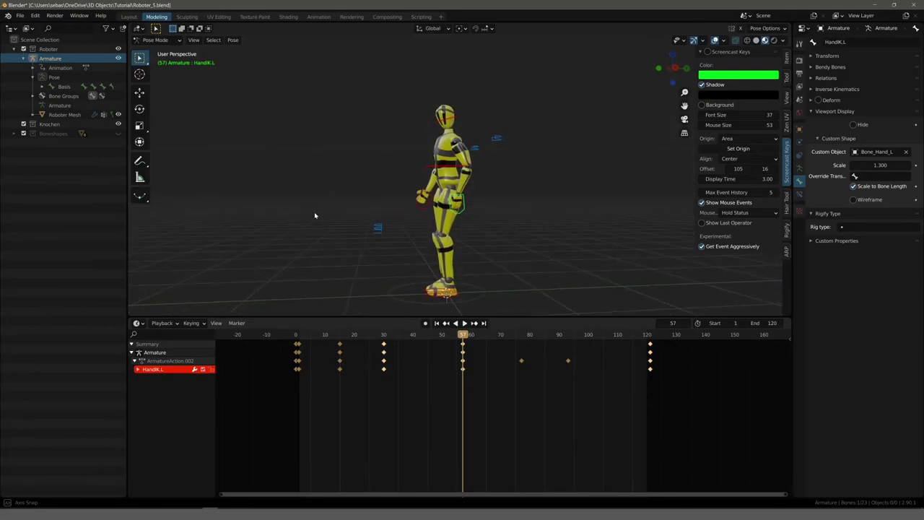
scroll(422, 221, up, 5)
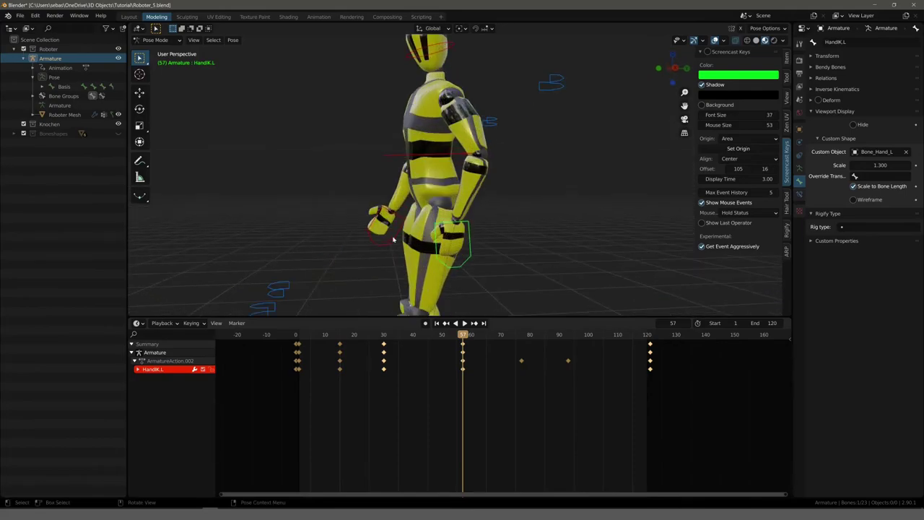
key(g)
key(z)
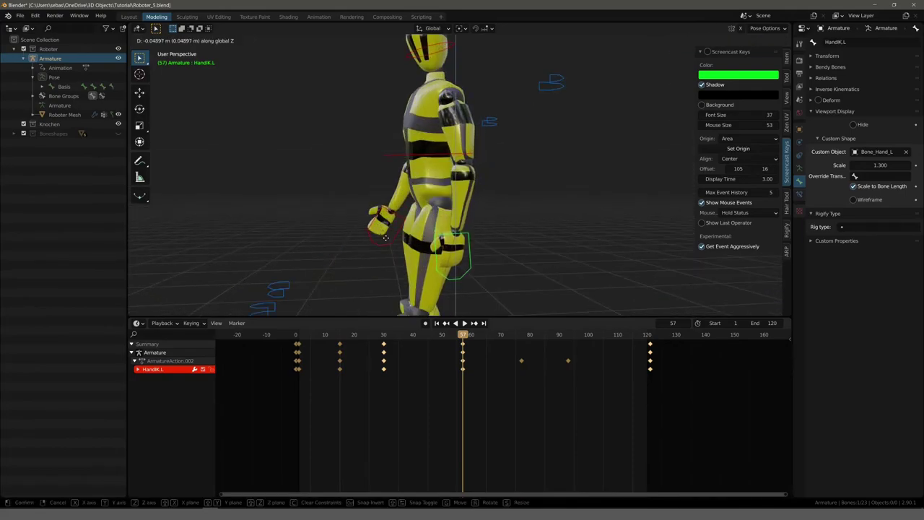
click(387, 241)
- Move the right hand IK control to a new position, then key both hand IK controls' rotation
middle_drag(386, 240, 428, 231)
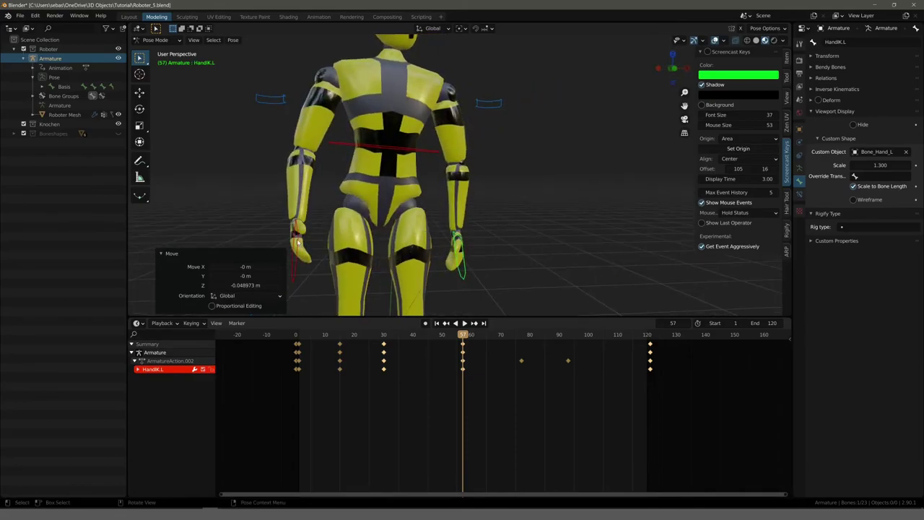
click(297, 242)
mouse_move(280, 224)
middle_down()
mouse_move(394, 221)
mouse_move(379, 224)
mouse_move(433, 243)
mouse_move(358, 245)
middle_up()
key(g)
click(354, 226)
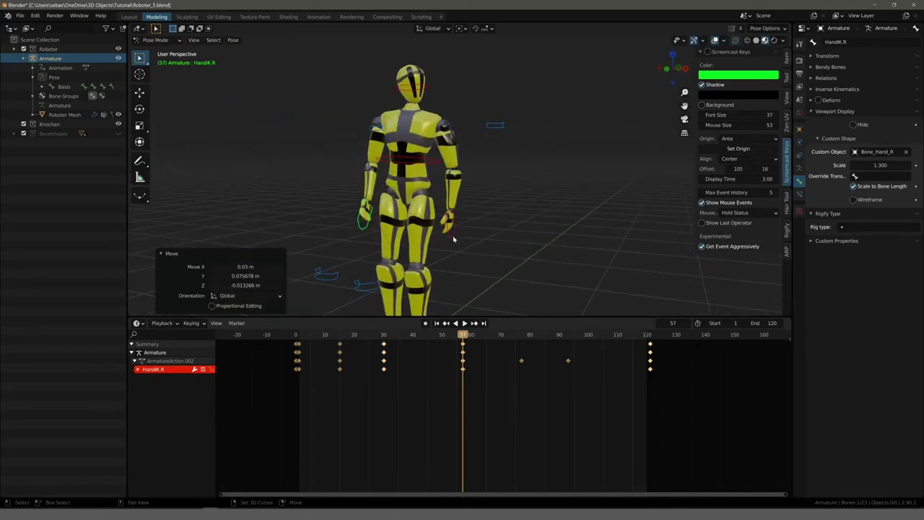
key(shift+ctrl+m)
key(i)
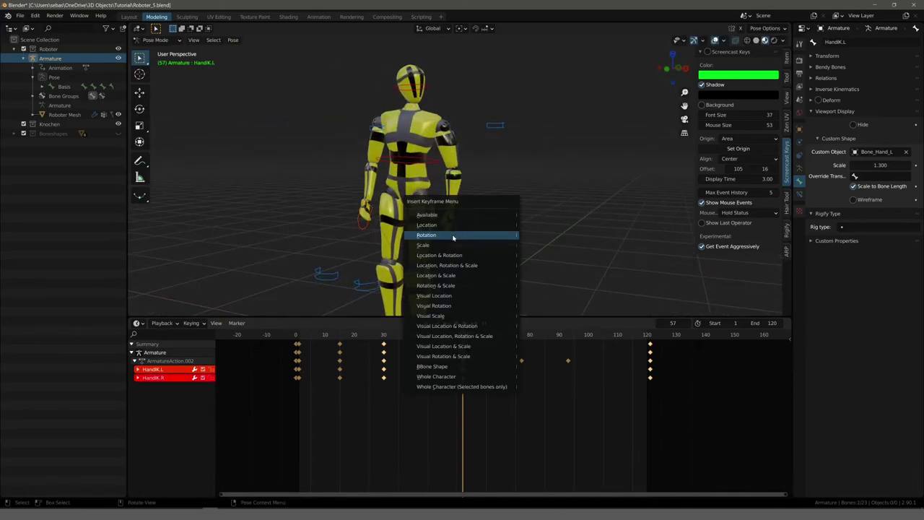
click(453, 235)
- Play the walk from a side view, stop playback, and scrub to frame 77
click(411, 161)
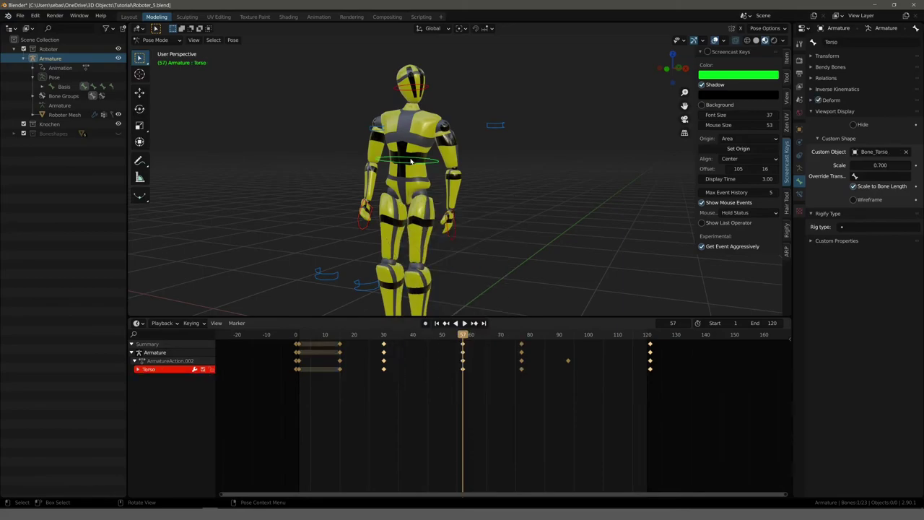
scroll(328, 192, down, 5)
key(space)
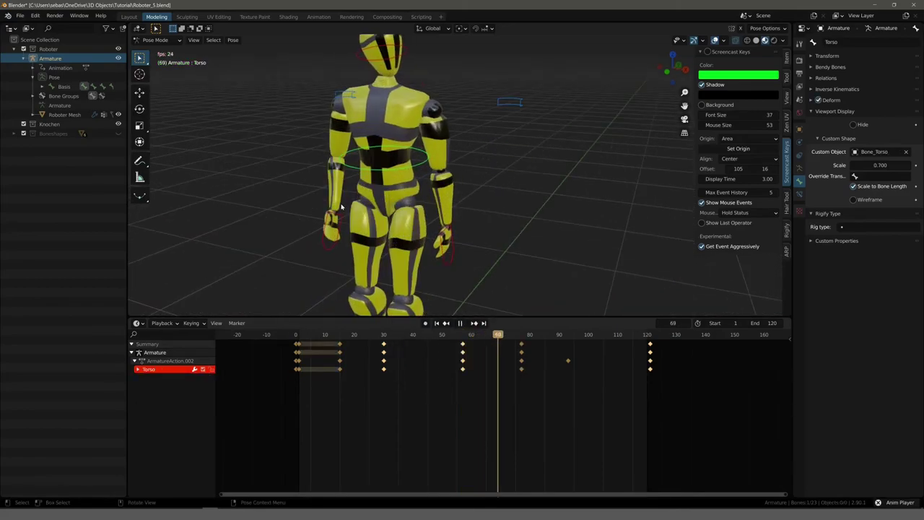
scroll(300, 204, up, 4)
mouse_move(309, 200)
middle_down()
mouse_move(267, 195)
mouse_move(340, 190)
mouse_move(298, 189)
middle_up()
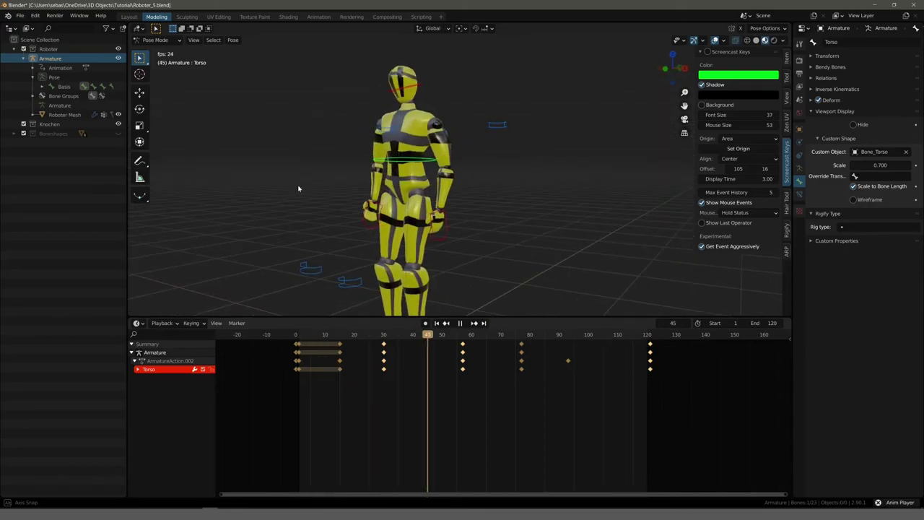
key(space)
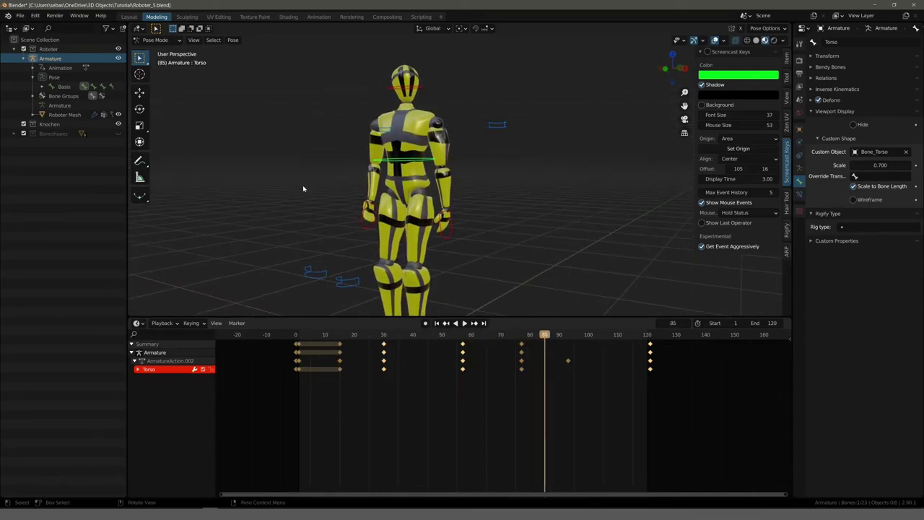
mouse_move(527, 336)
mouse_down()
mouse_move(371, 335)
mouse_move(522, 331)
mouse_up()
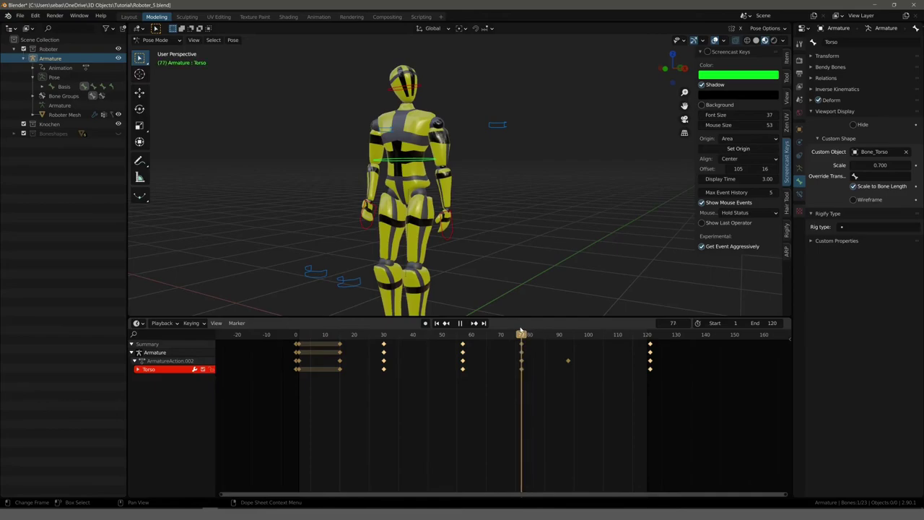
- Raise HandIK.L 0.014 m on Z at frame 77, key its location, and resume playback
click(448, 241)
scroll(451, 245, up, 3)
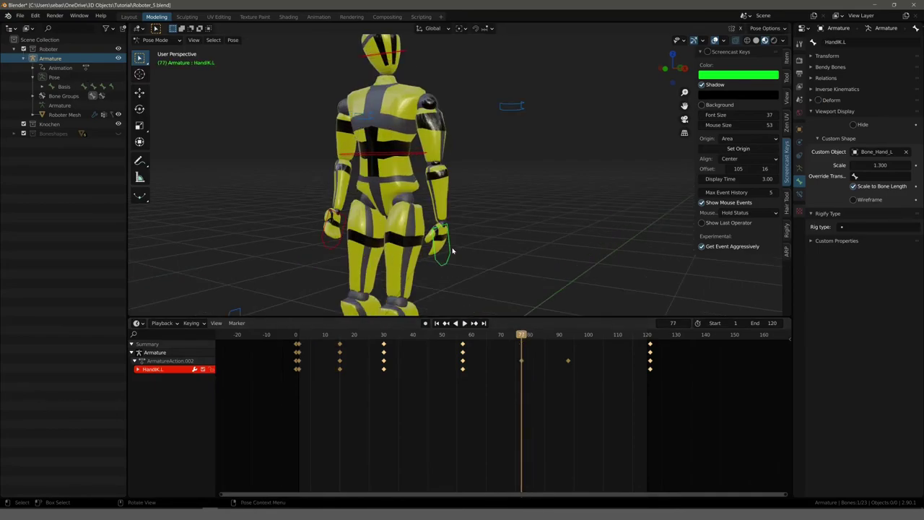
middle_drag(453, 249, 458, 257)
key(g)
key(z)
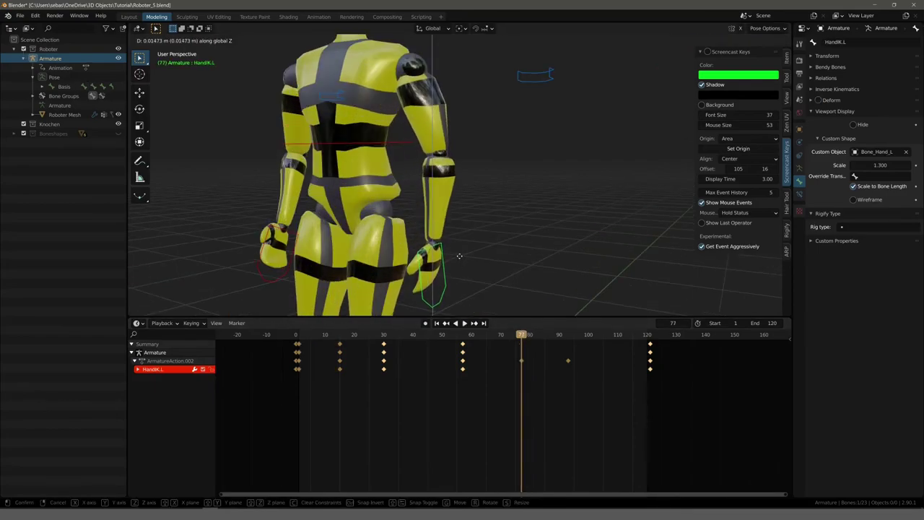
click(460, 260)
mouse_move(224, 203)
middle_down()
mouse_move(303, 217)
mouse_move(411, 265)
middle_up()
scroll(340, 222, down, 3)
key(i)
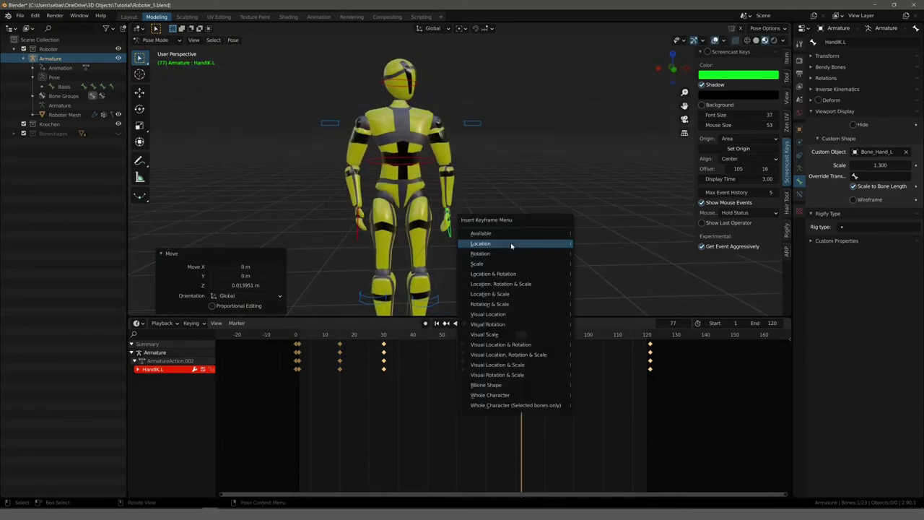
click(511, 246)
key(space)
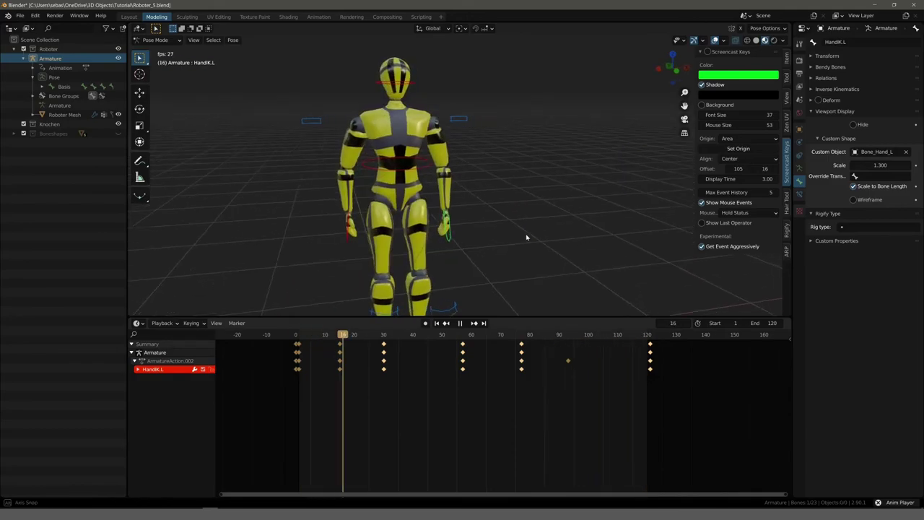
- Turn off Viewport Overlays and orbit around the looping 120-frame walk from front and angled views
mouse_move(526, 238)
middle_down()
mouse_move(578, 228)
mouse_move(502, 221)
mouse_move(413, 246)
mouse_move(312, 243)
mouse_move(330, 262)
mouse_move(403, 258)
mouse_move(568, 213)
mouse_move(563, 221)
mouse_move(570, 205)
middle_up()
scroll(522, 223, down, 2)
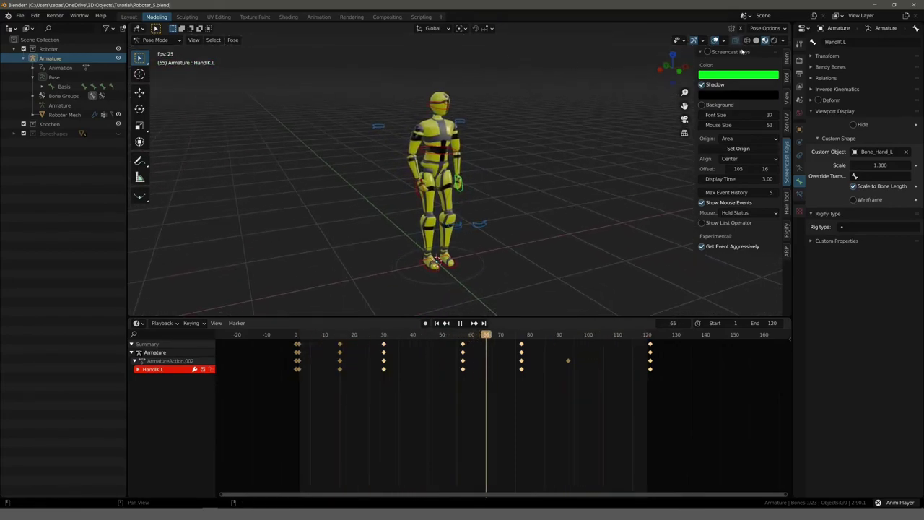
click(715, 41)
scroll(594, 169, up, 3)
scroll(583, 177, down, 2)
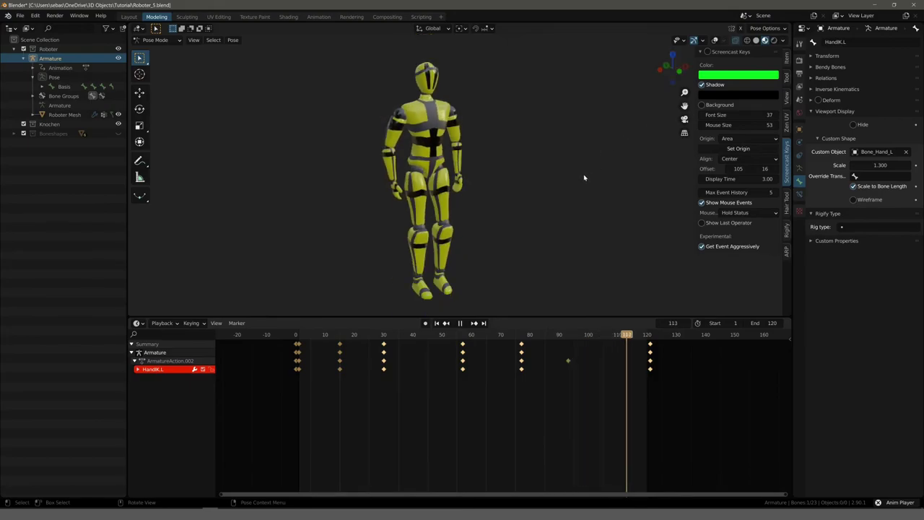
scroll(591, 174, up, 1)
middle_drag(590, 173, 522, 175)
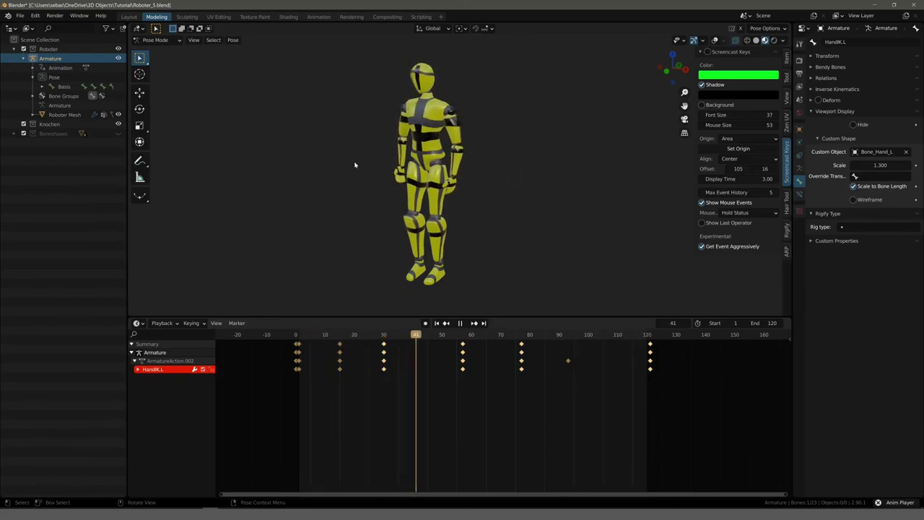
middle_drag(338, 174, 404, 168)
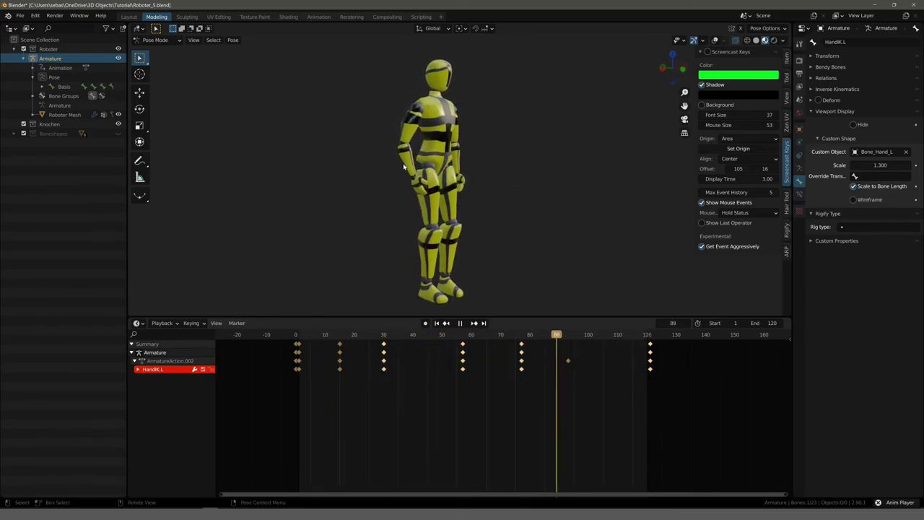